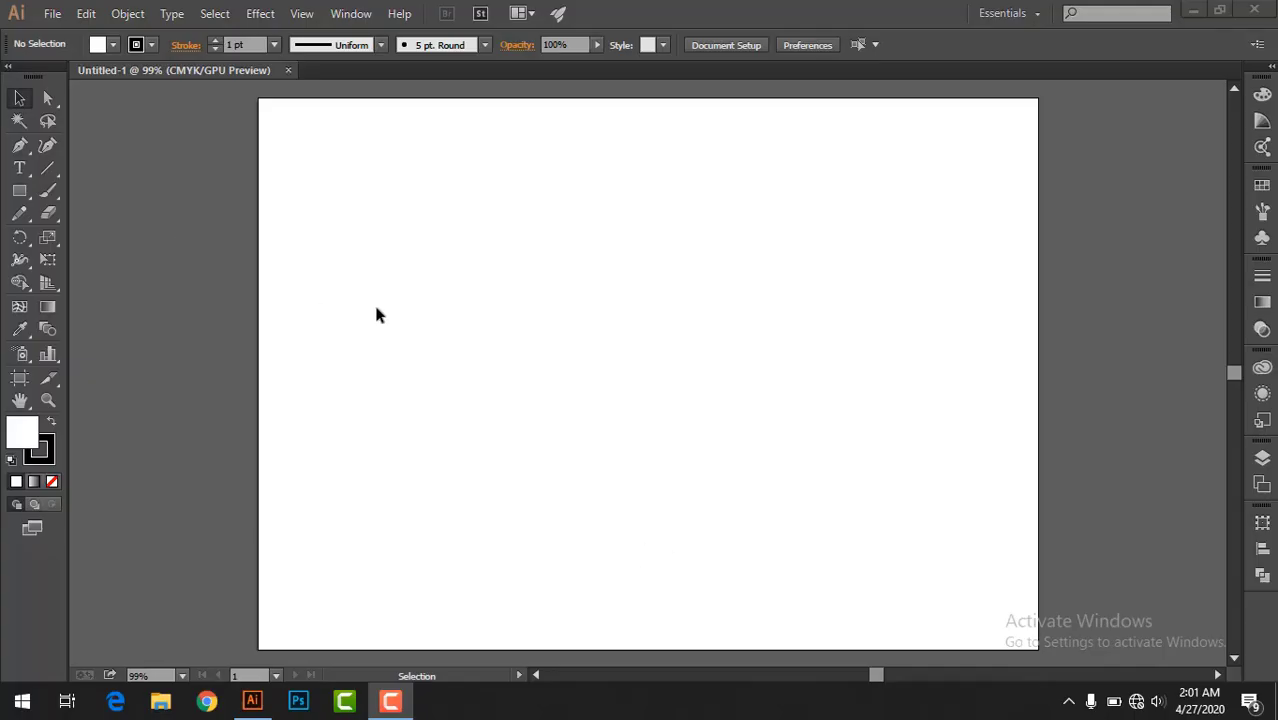
Step: Draw a tiny test rectangle with the Rectangle tool and delete it
key("m")
left_click_drag(584, 392, 584, 394)
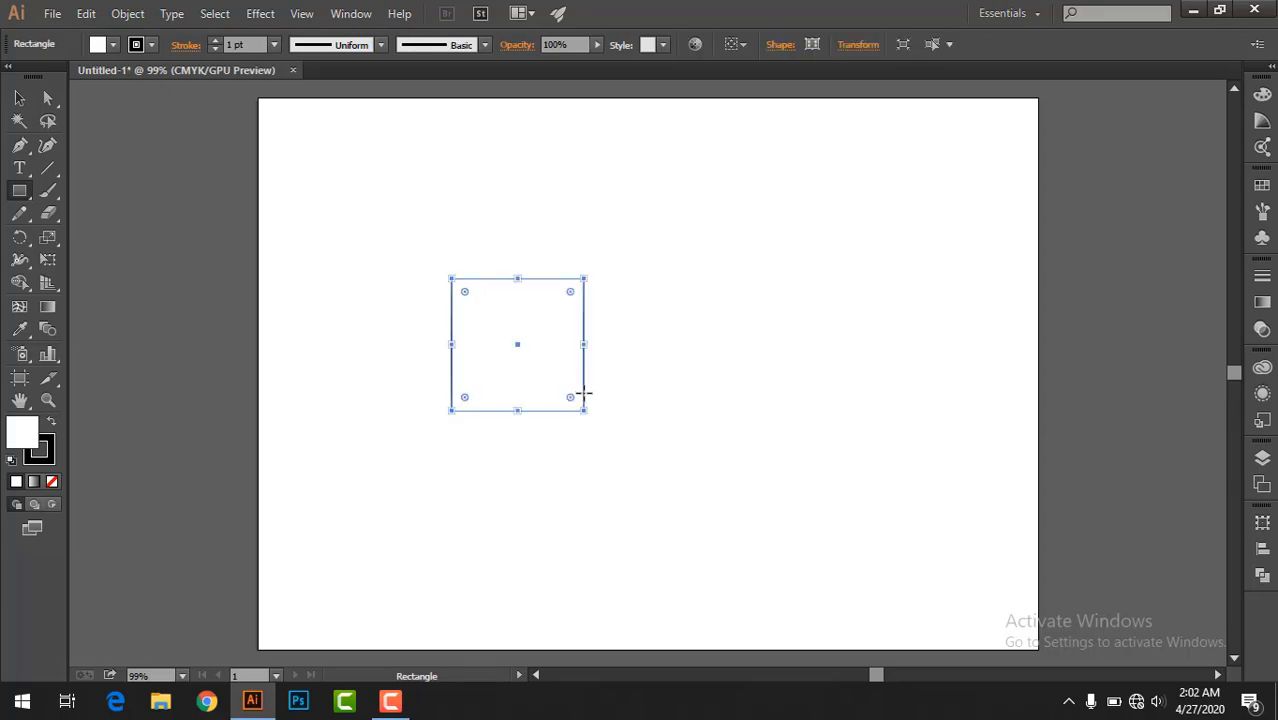
key("Delete")
Step: Turn on View > Show Grid and zoom in on the artboard
left_click(302, 13)
left_click(372, 657)
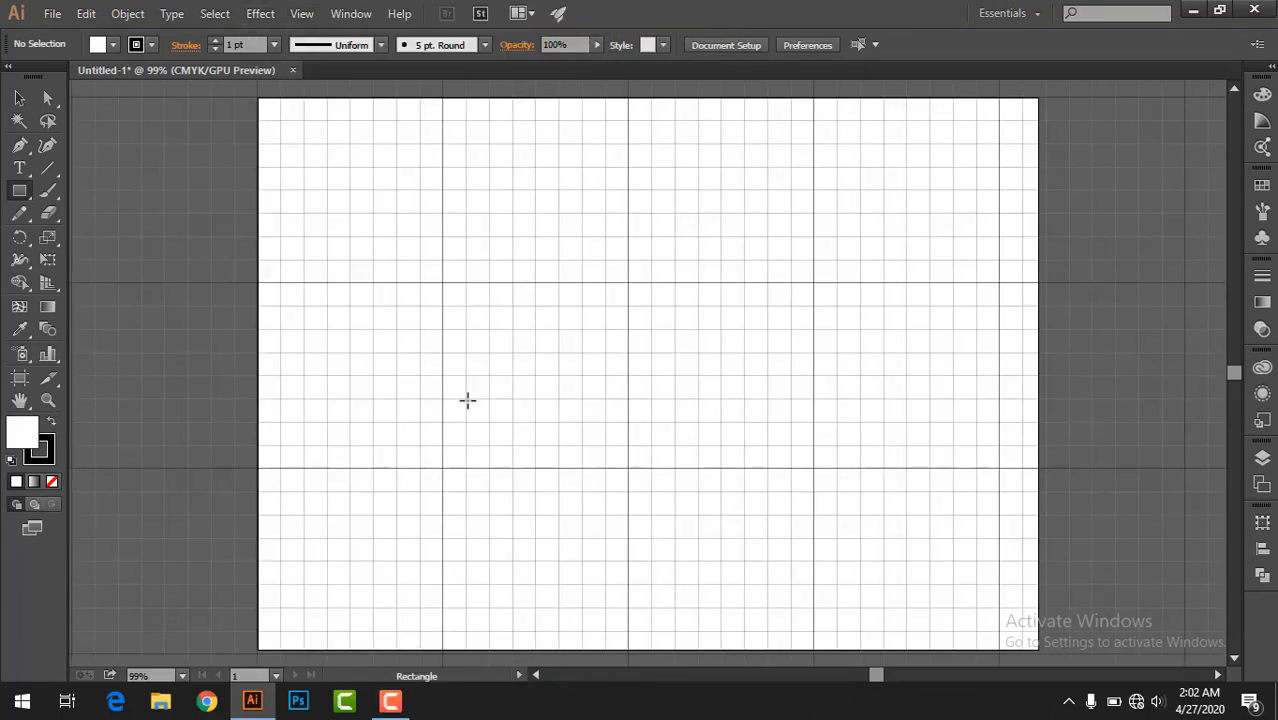
key("ctrl+plus")
key("ctrl+plus")
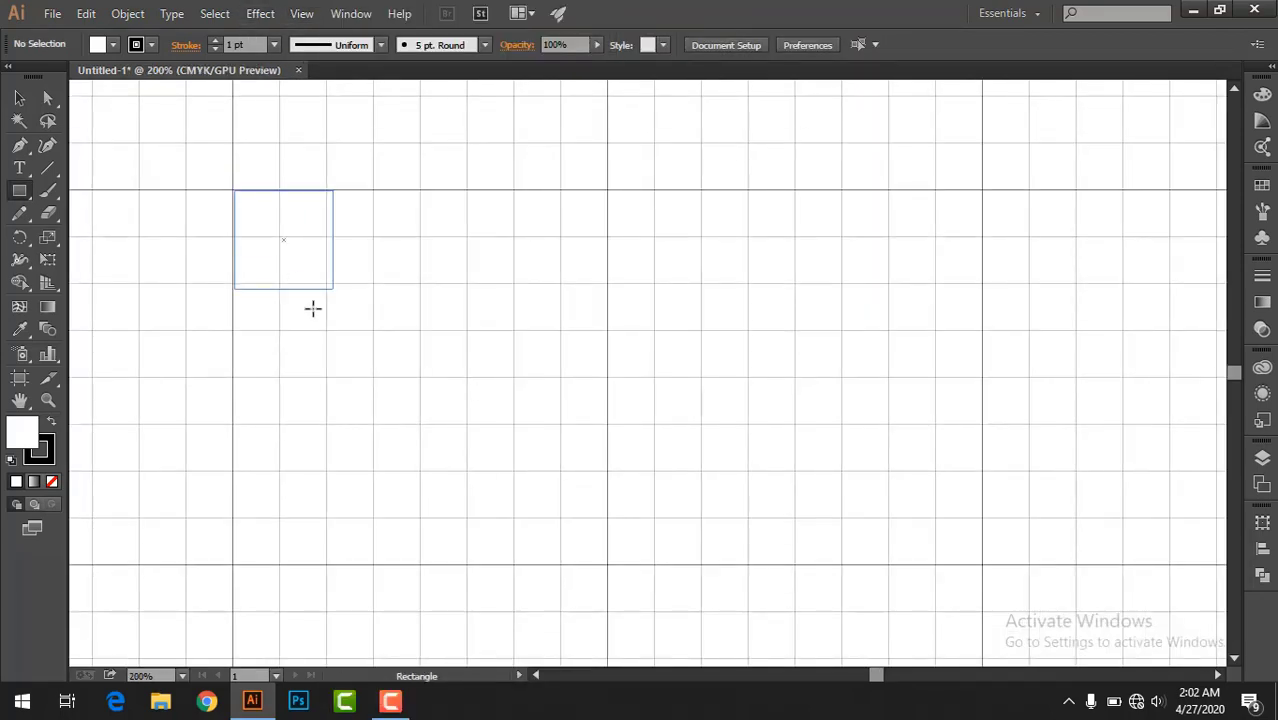
Step: Draw a square with a 20 pt black stroke and no fill
left_click_drag(313, 308, 494, 563)
left_click(274, 44)
left_click(315, 485)
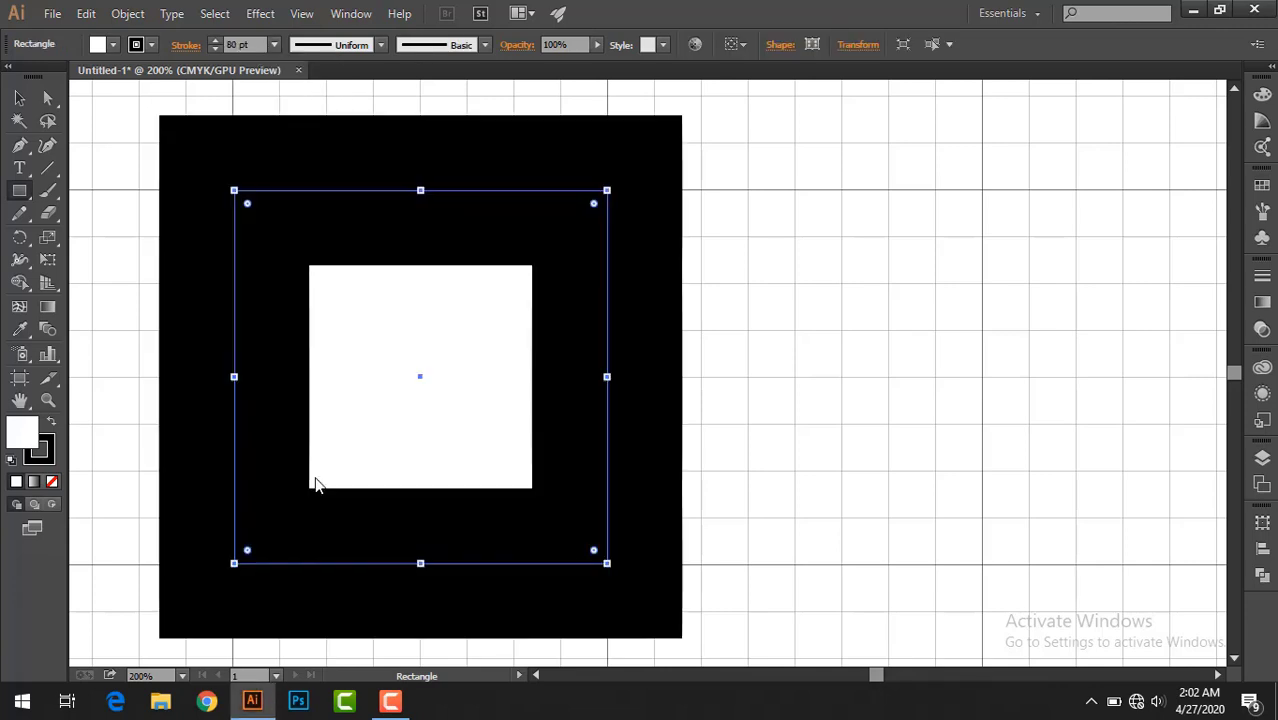
left_click(274, 44)
left_click(300, 400)
left_click(55, 428)
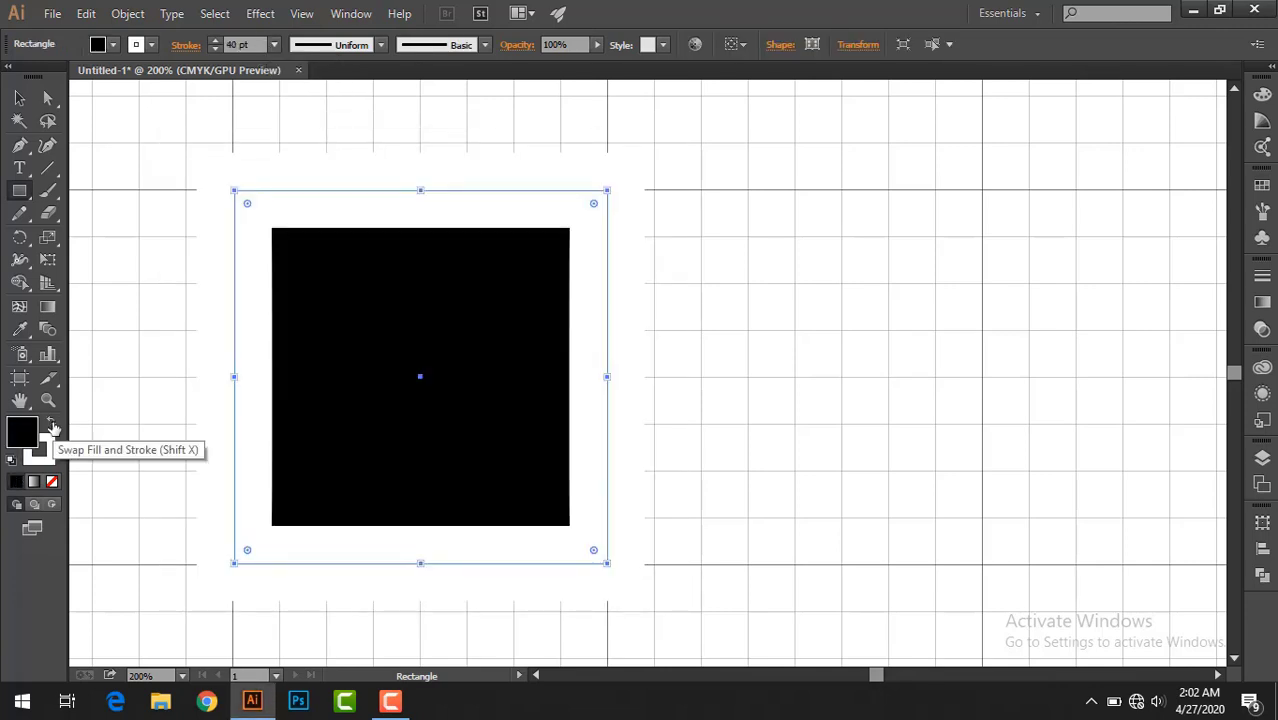
left_click(52, 422)
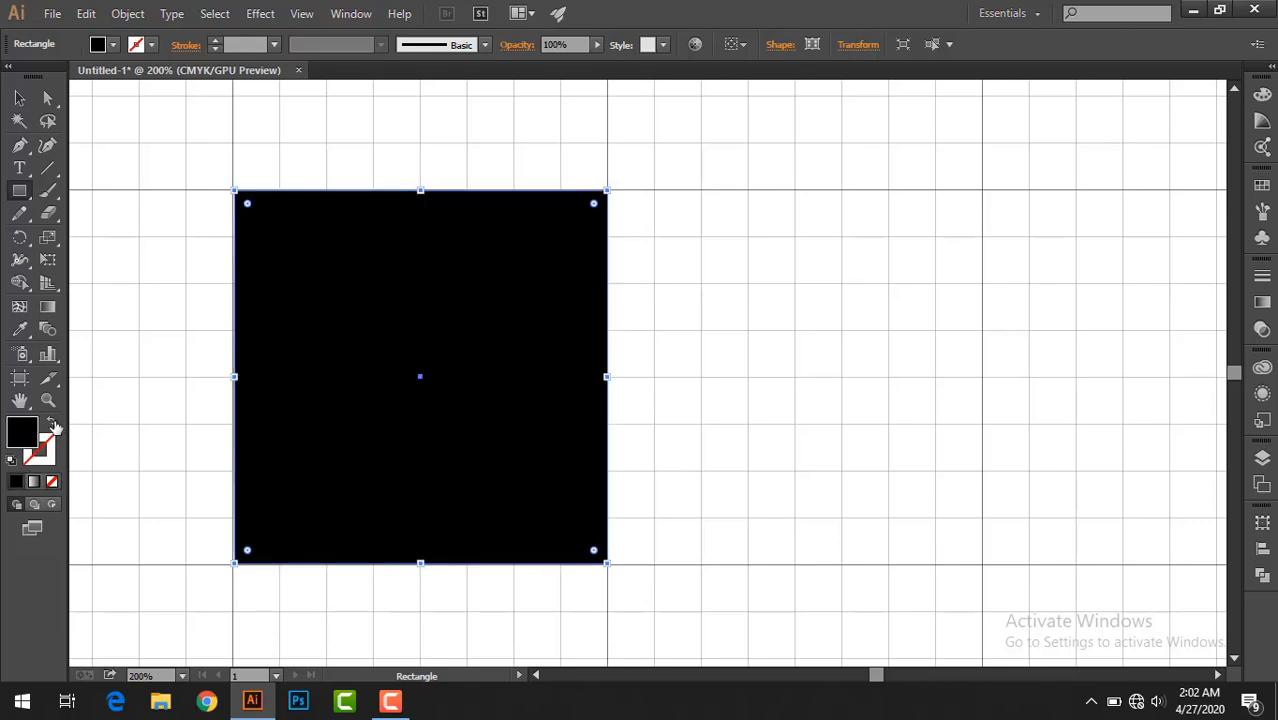
left_click(52, 481)
left_click(274, 44)
left_click(305, 419)
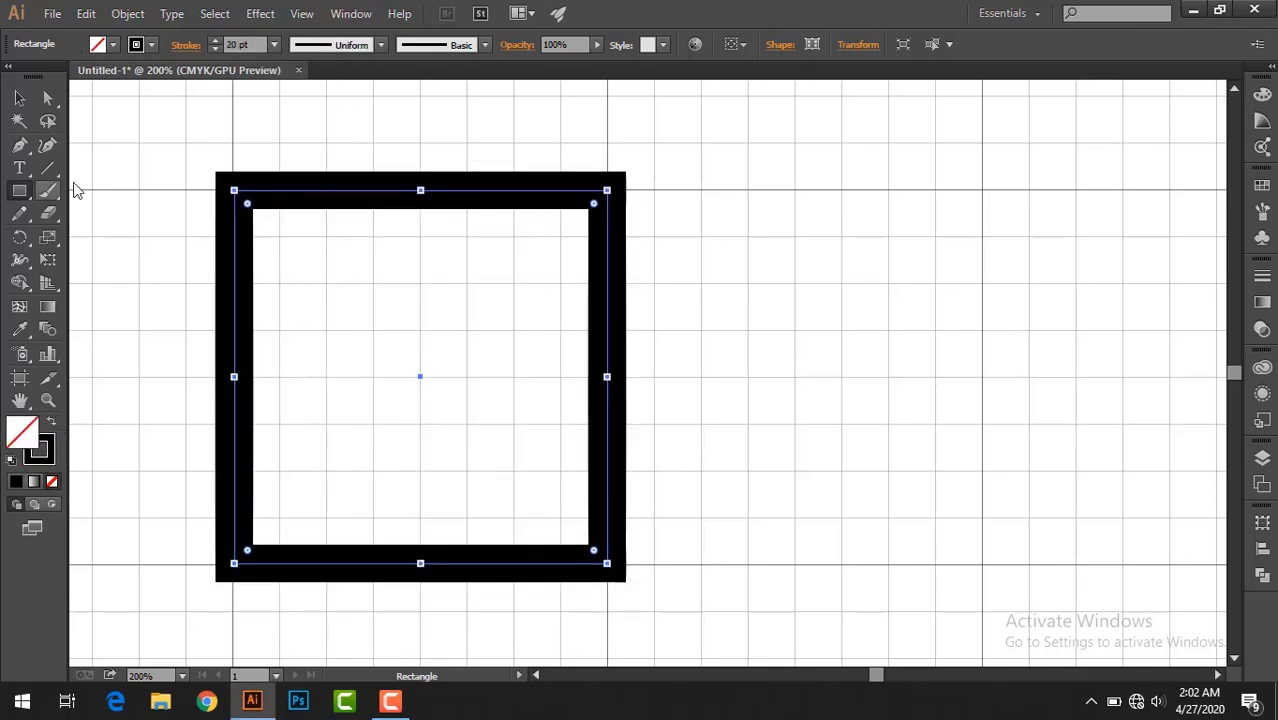
Step: Expand the square's stroke with Object > Expand into a solid frame shape
left_click(127, 13)
left_click(150, 215)
left_click(596, 454)
left_click(596, 454)
key("Escape")
left_click(19, 97)
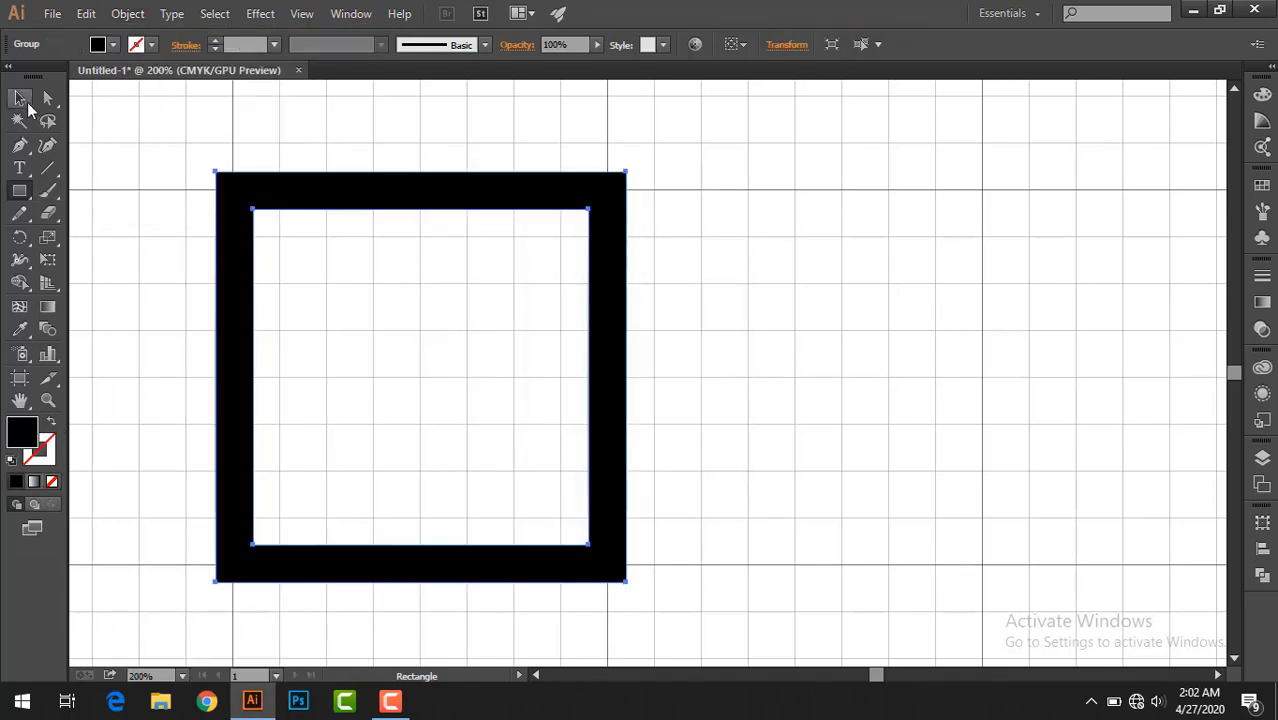
left_click(46, 98)
Step: Zoom out and scale the square frame down, undoing an accidental move
left_click(18, 98)
scroll(103, 137, "down", 2)
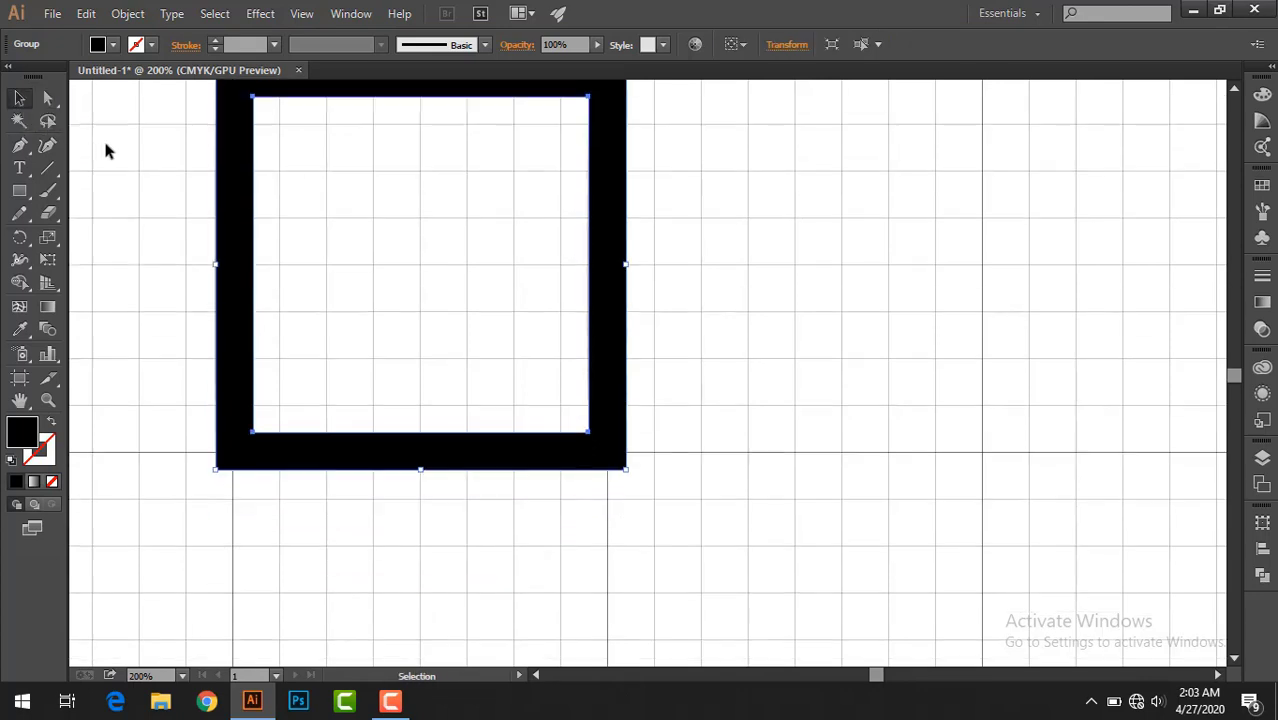
key("ctrl+minus")
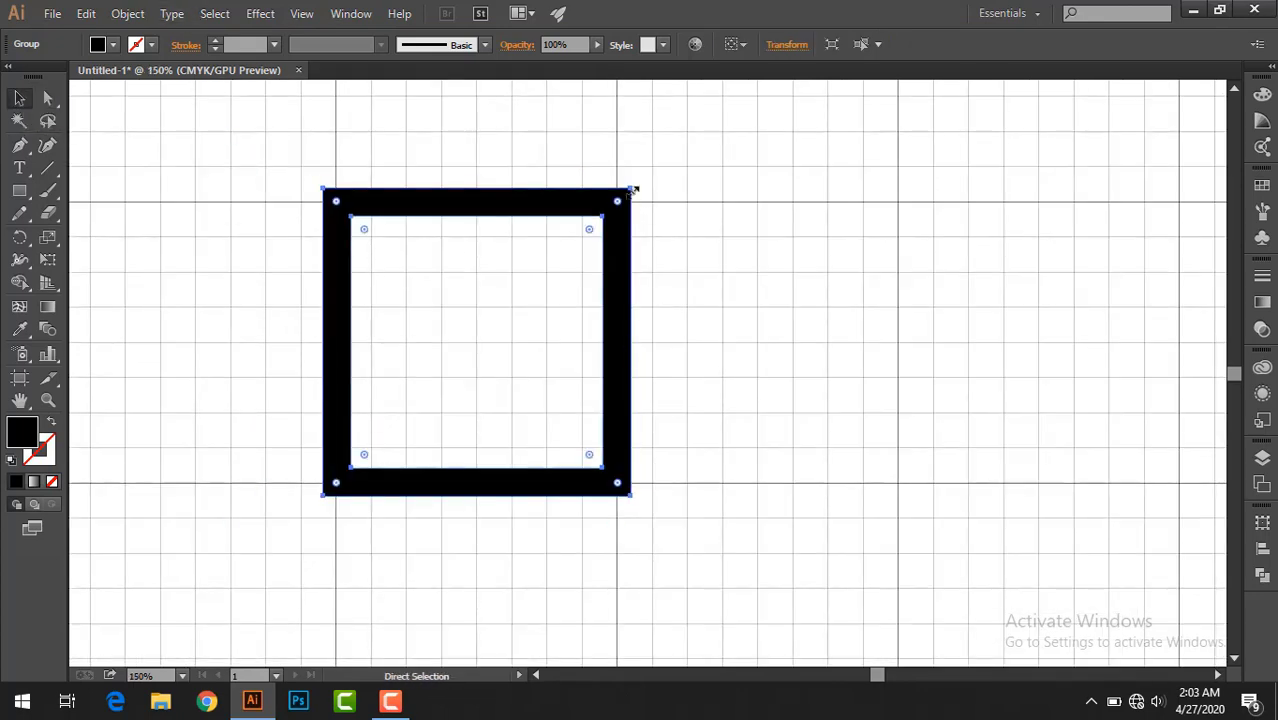
left_click_drag(633, 189, 620, 201)
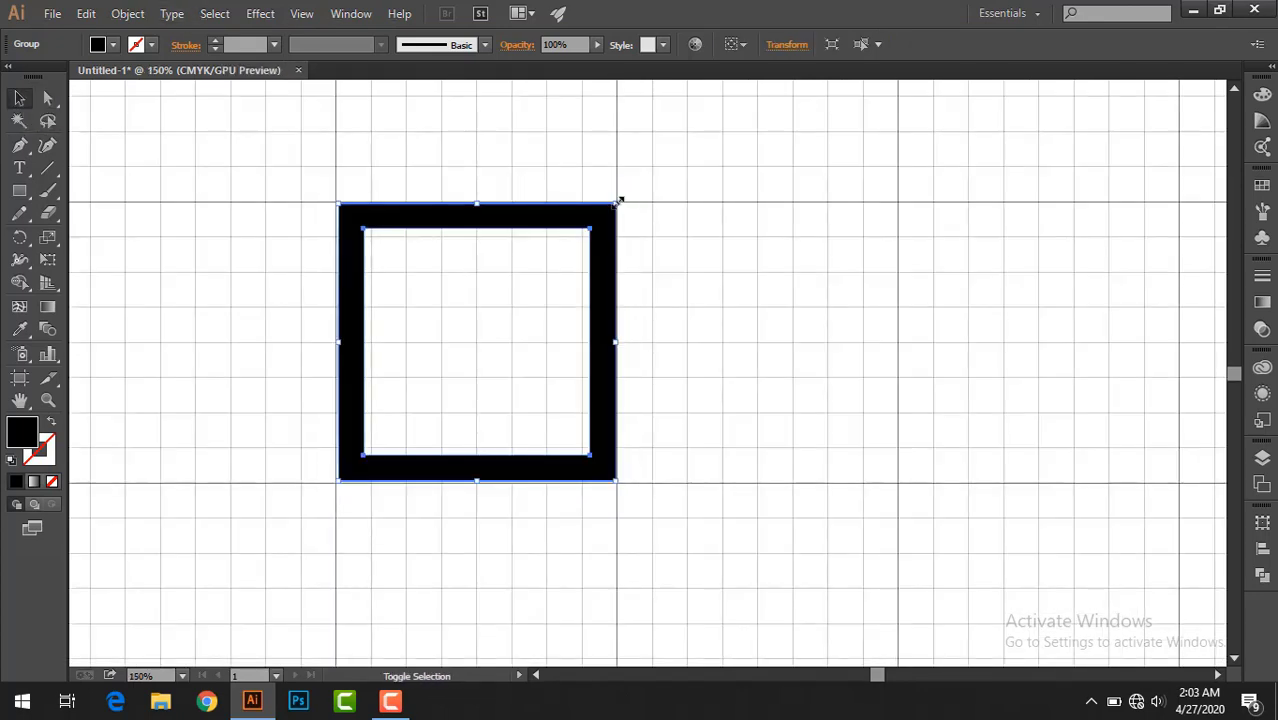
left_click(622, 251)
left_click(620, 202)
left_click(681, 250)
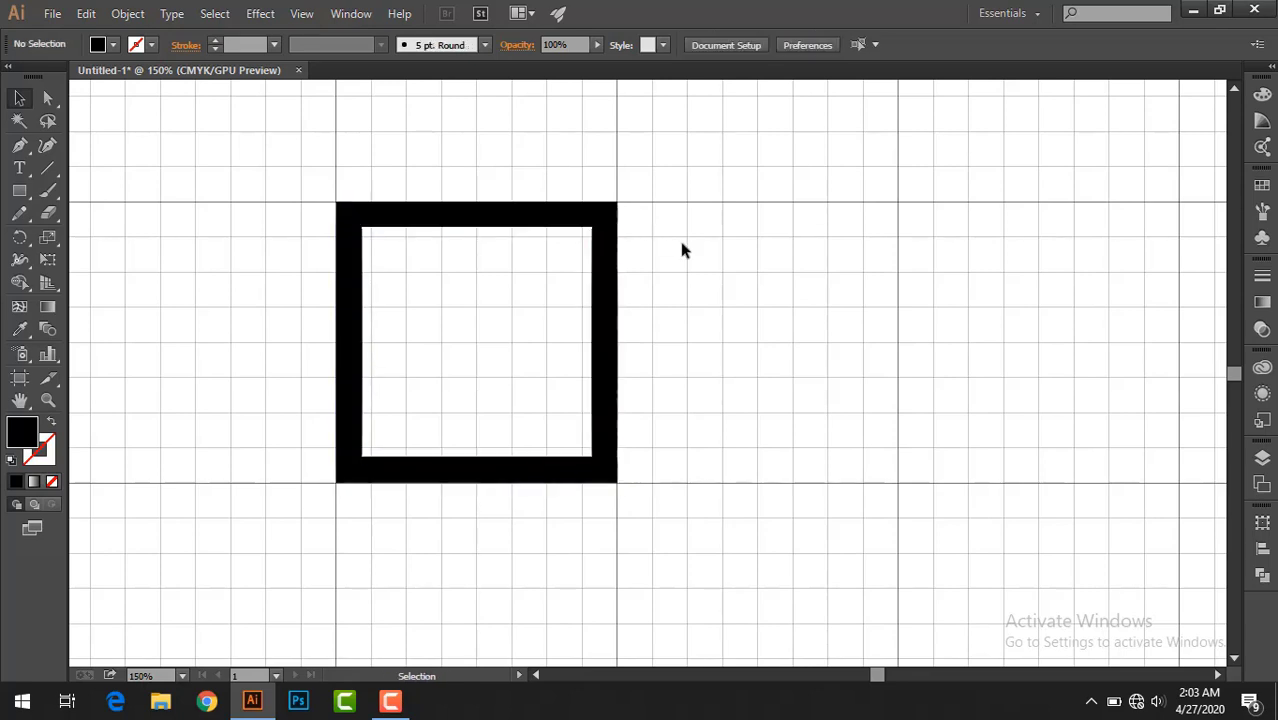
scroll(614, 403, "down", 2)
scroll(614, 403, "up", 1)
left_click_drag(604, 275, 740, 412)
key("ctrl+z")
Step: Swap fill and stroke to get nested square outlines with a 7 pt stroke
left_click(52, 423)
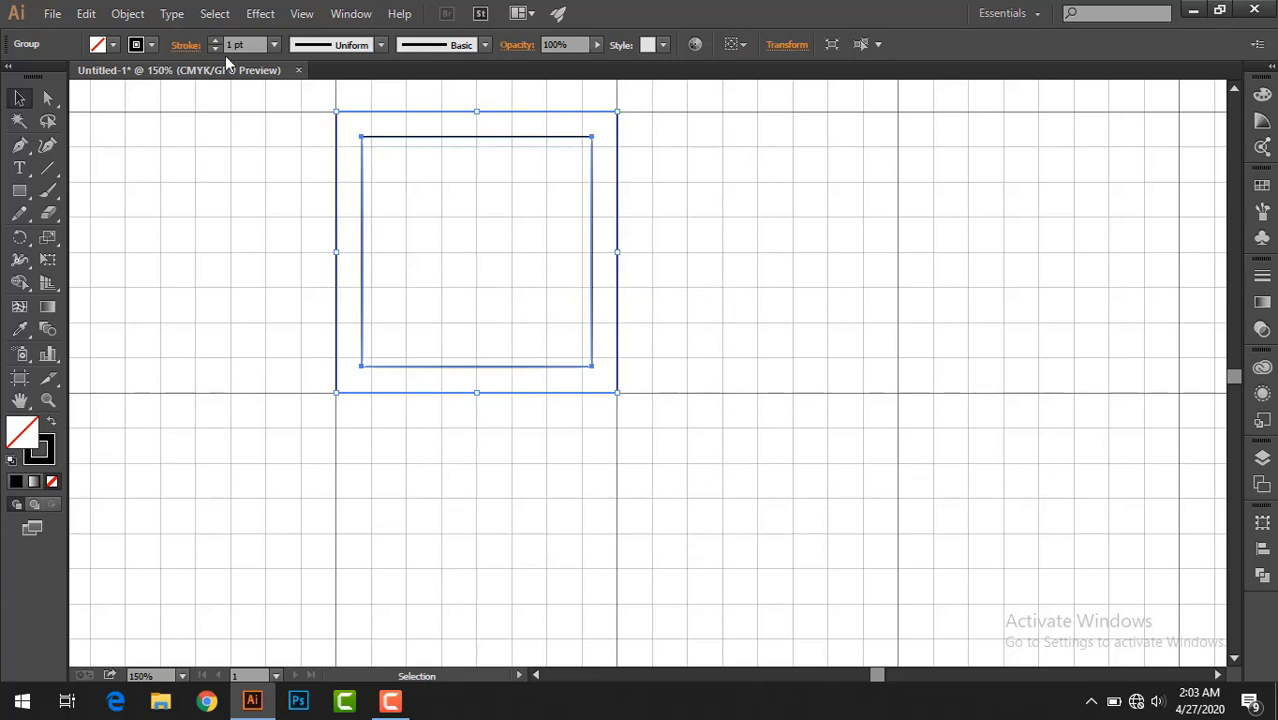
left_click(215, 40)
left_click(215, 40)
left_click(215, 40)
left_click(215, 40)
left_click(271, 211)
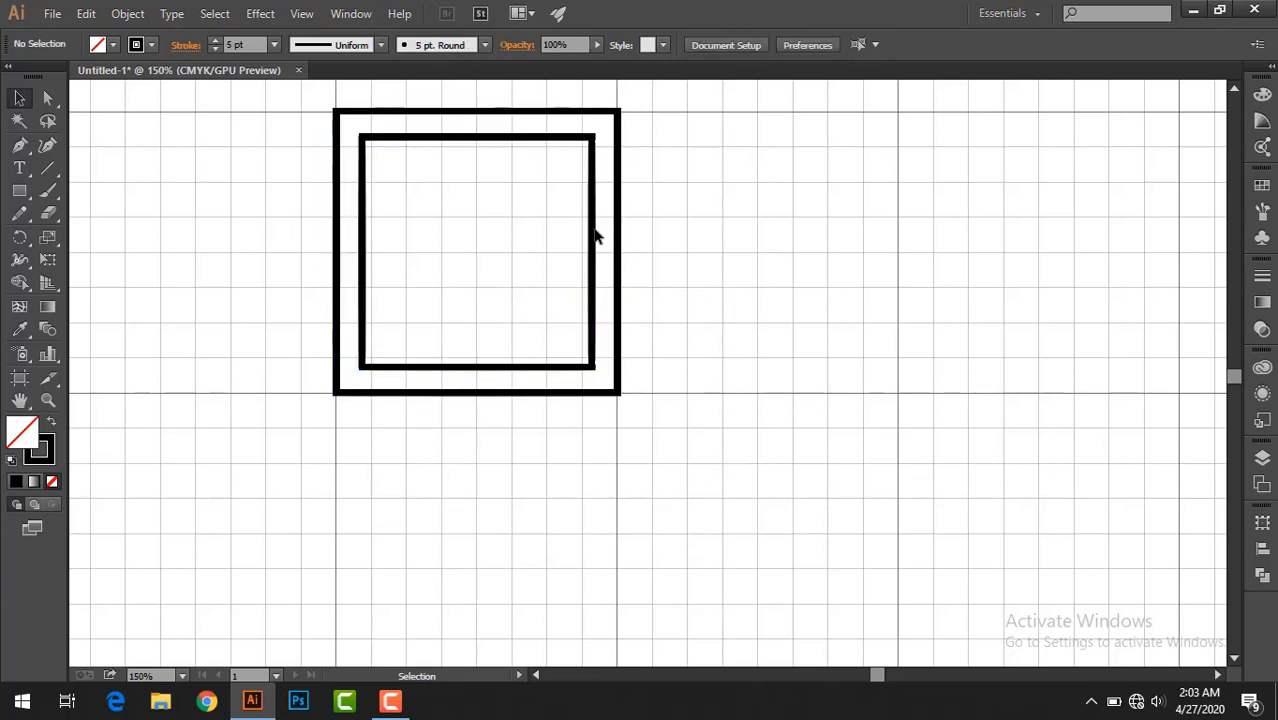
left_click(591, 290)
left_click(213, 40)
left_click(213, 40)
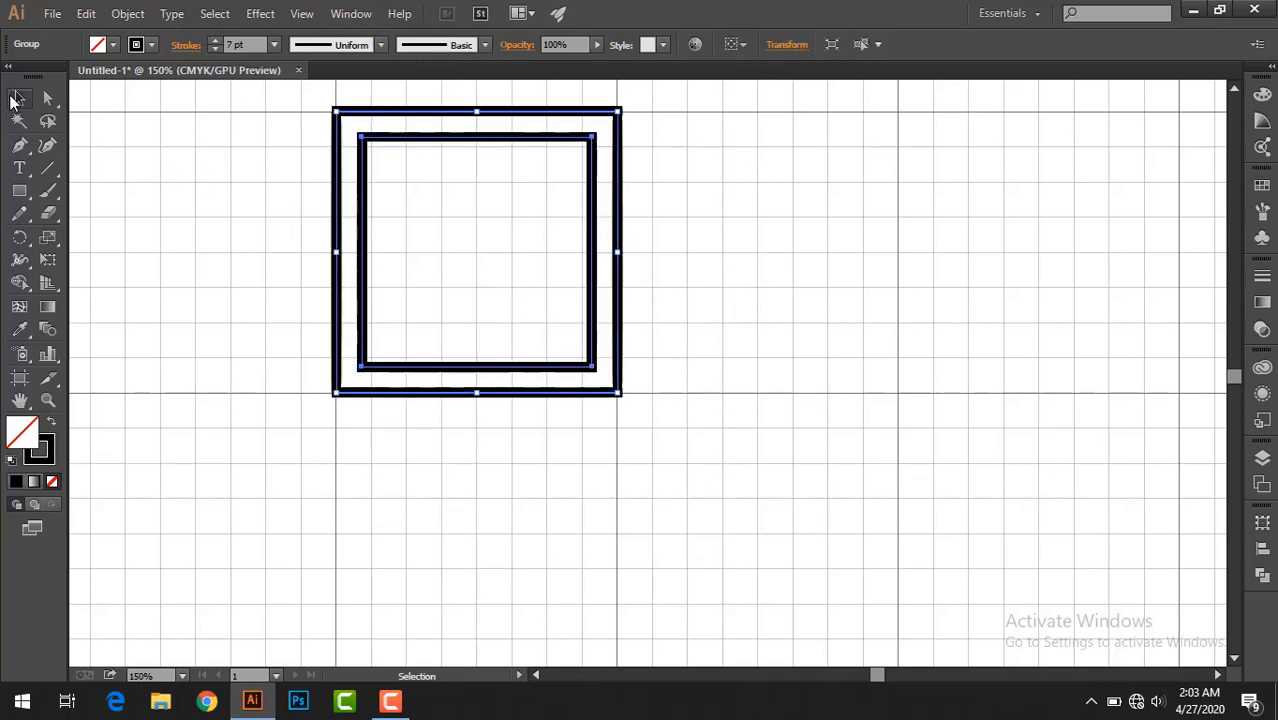
left_click(572, 203)
left_click(588, 291)
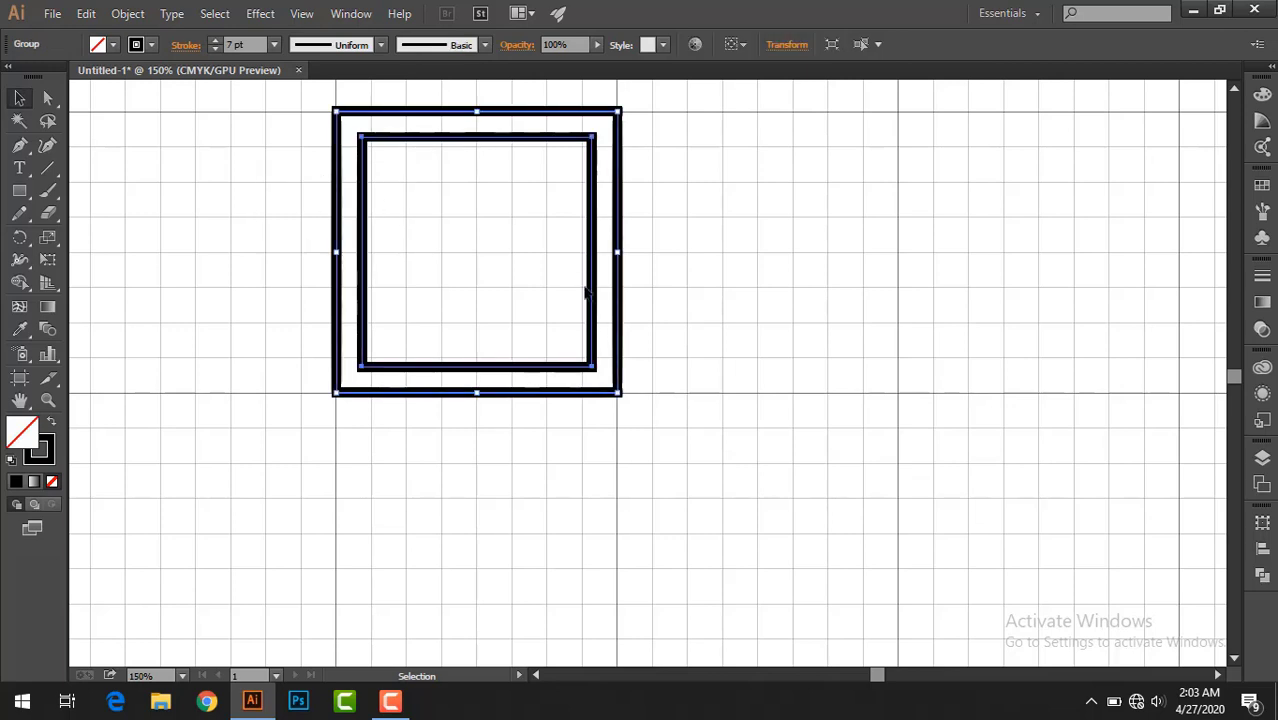
Step: Expand the outlines into filled shapes and Alt-drag a copy down-right
left_click(128, 14)
left_click(150, 238)
left_click(588, 447)
mouse_move(625, 339)
left_mouse_down()
mouse_move(945, 510)
mouse_move(736, 442)
left_mouse_up()
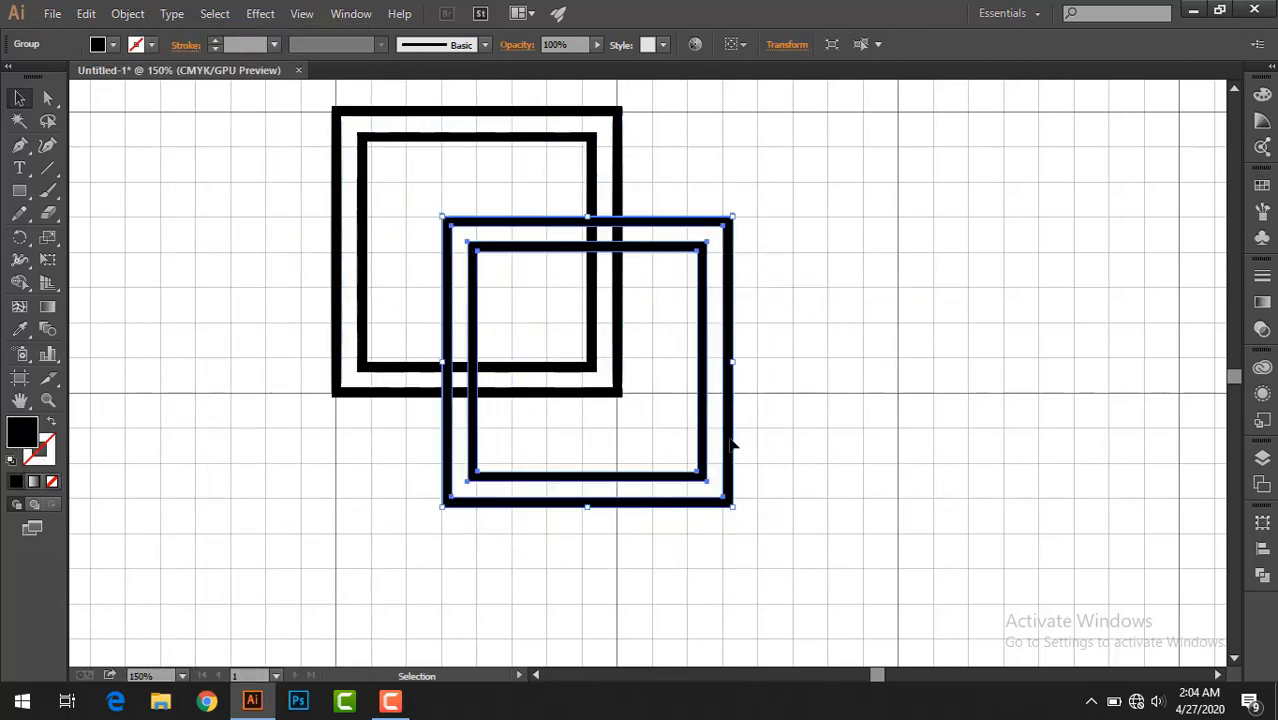
left_click(836, 417)
Step: Select both square groups and pick the Shape Builder tool
scroll(836, 417, "up", 2)
scroll(487, 462, "down", 1)
left_click_drag(649, 562, 649, 562)
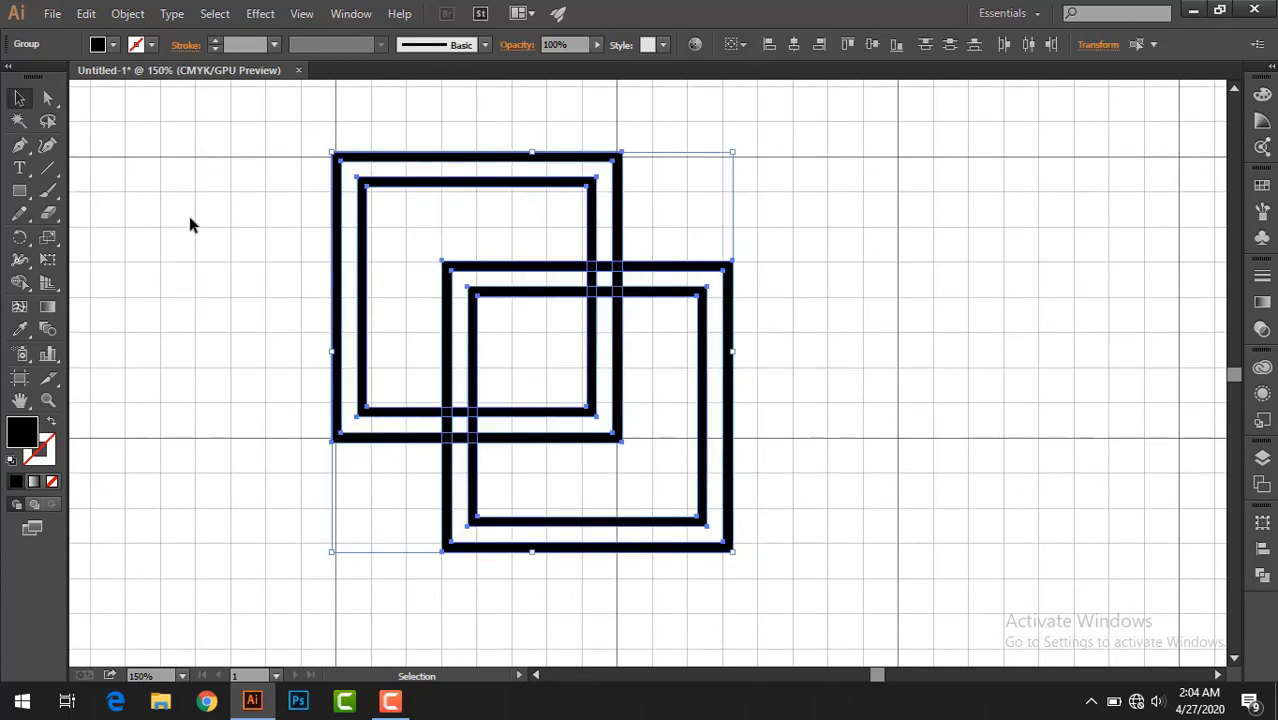
left_click(19, 259)
left_click(19, 282)
left_click(110, 278)
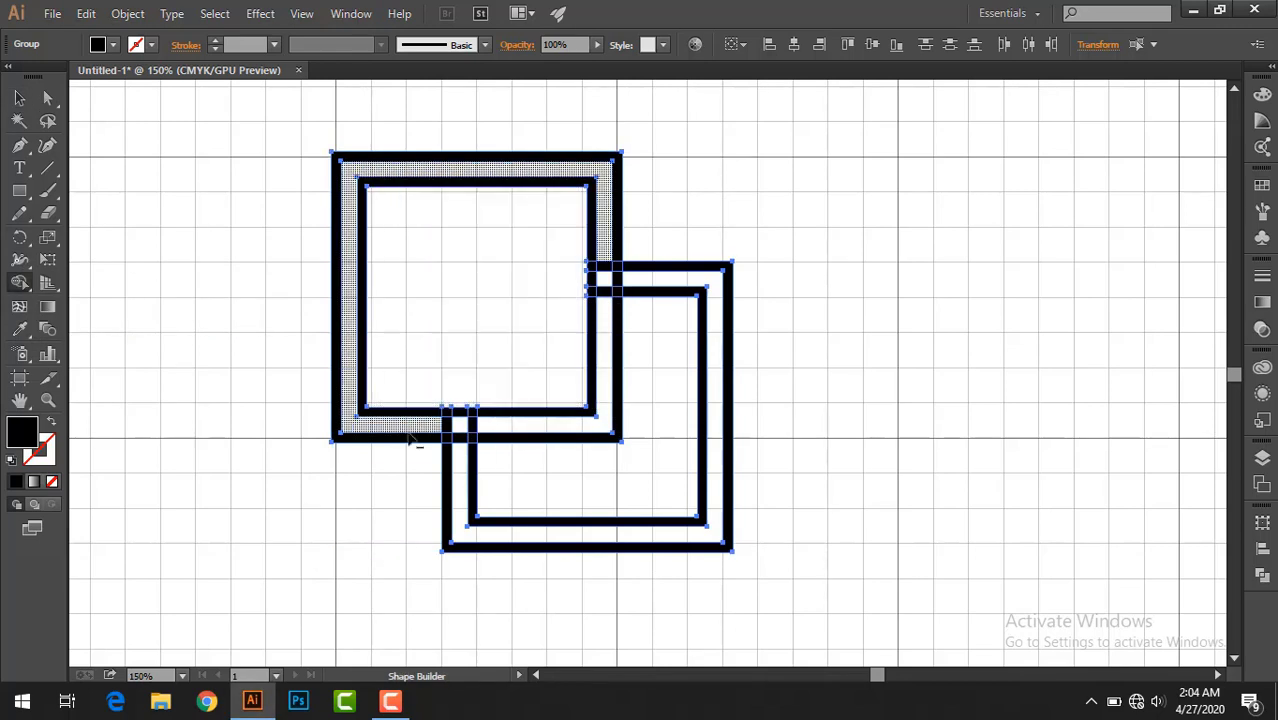
Step: Merge the top-left square's ring with Shape Builder and set the fill to white
left_click_drag(420, 432, 533, 428)
double_click(22, 430)
left_click(397, 217)
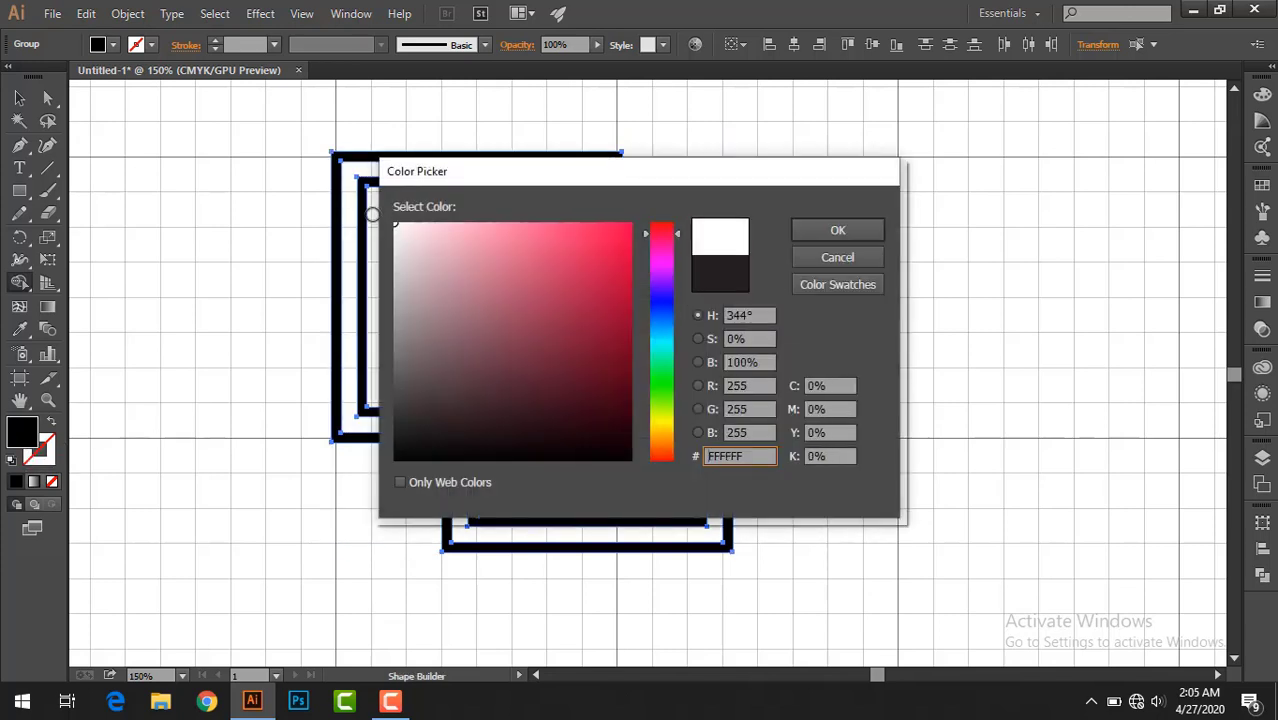
left_click(836, 228)
Step: Select the two-square group and Shape Builder across both rings to fuse them
key("v")
left_click(195, 367)
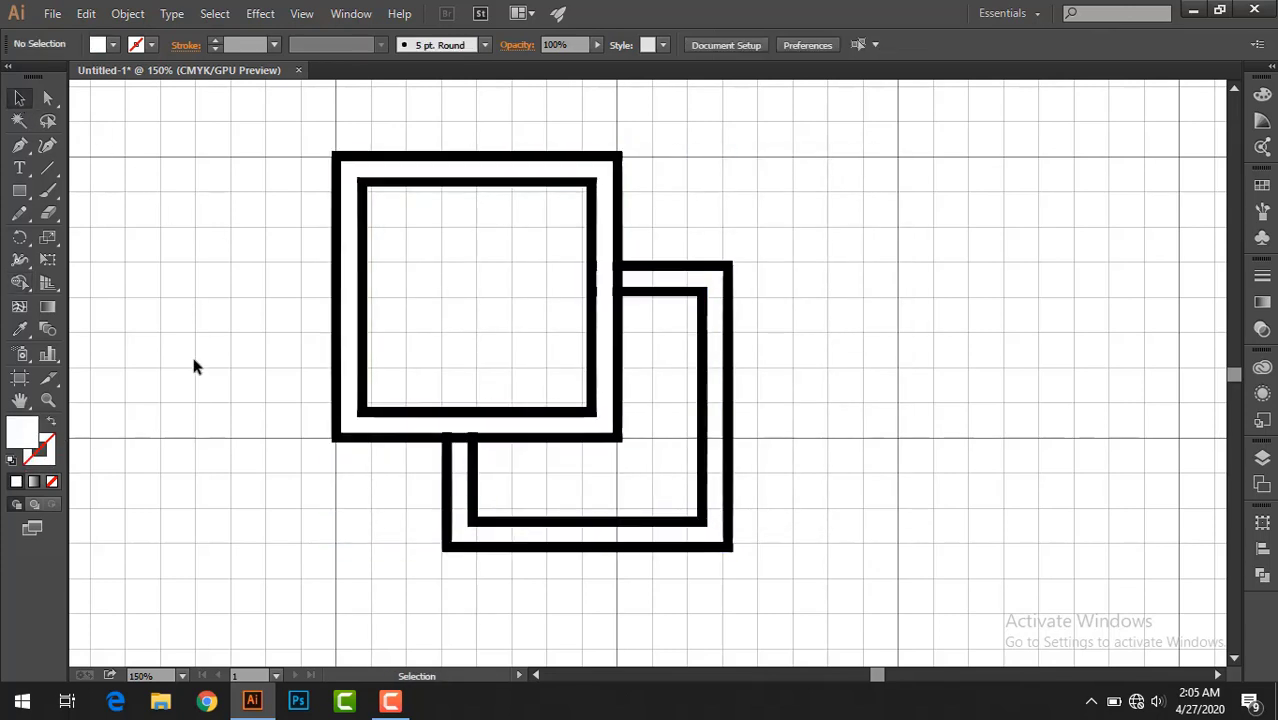
left_click(612, 288)
left_click(72, 296)
left_click(617, 549)
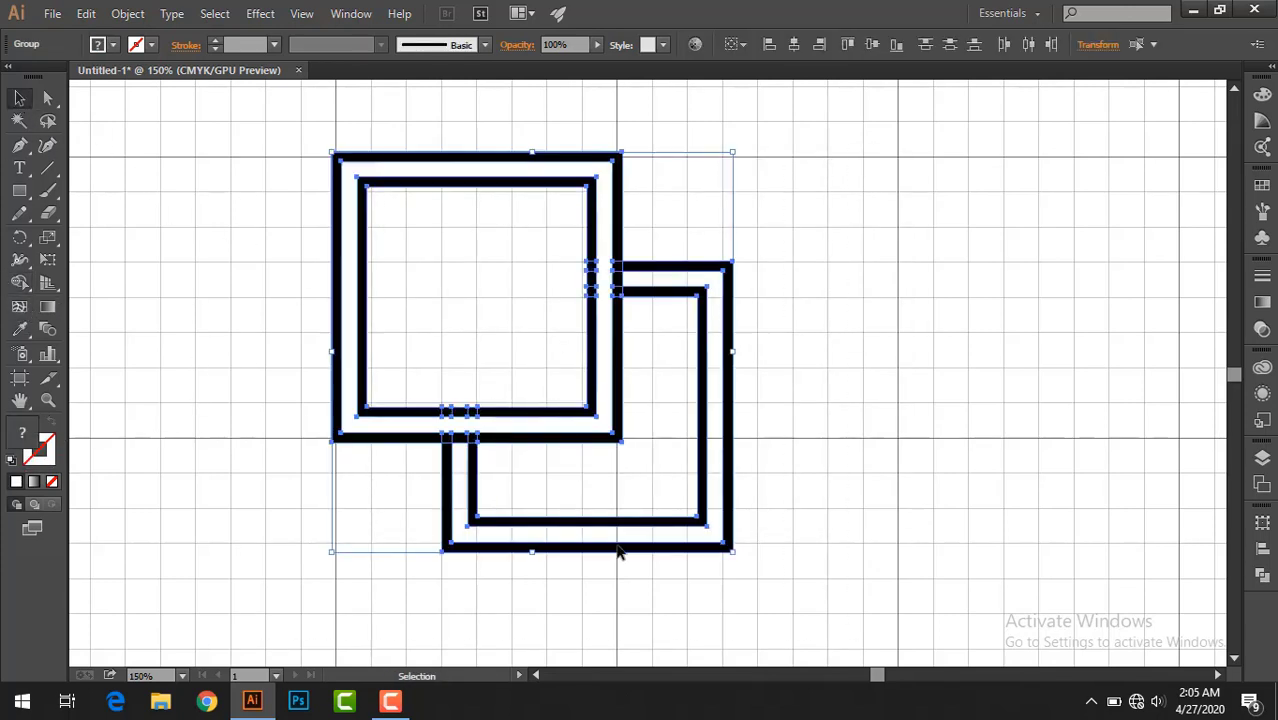
left_click(20, 283)
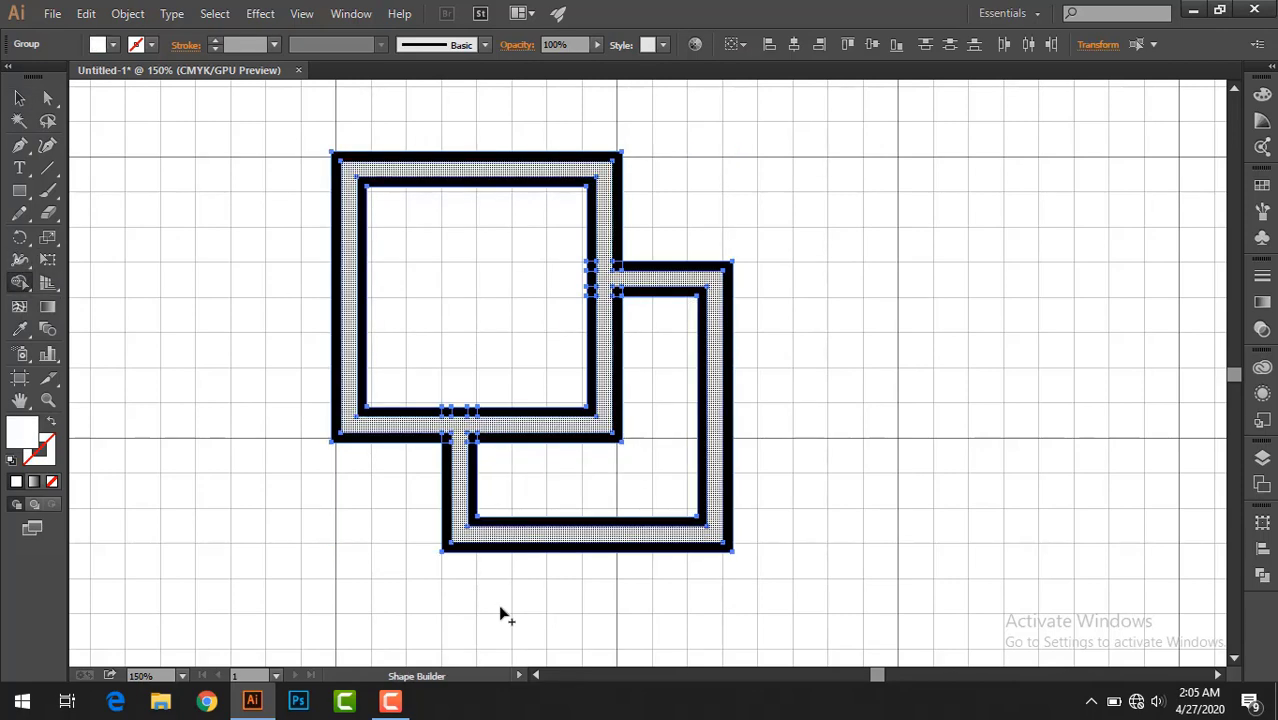
key("v")
left_click(160, 297)
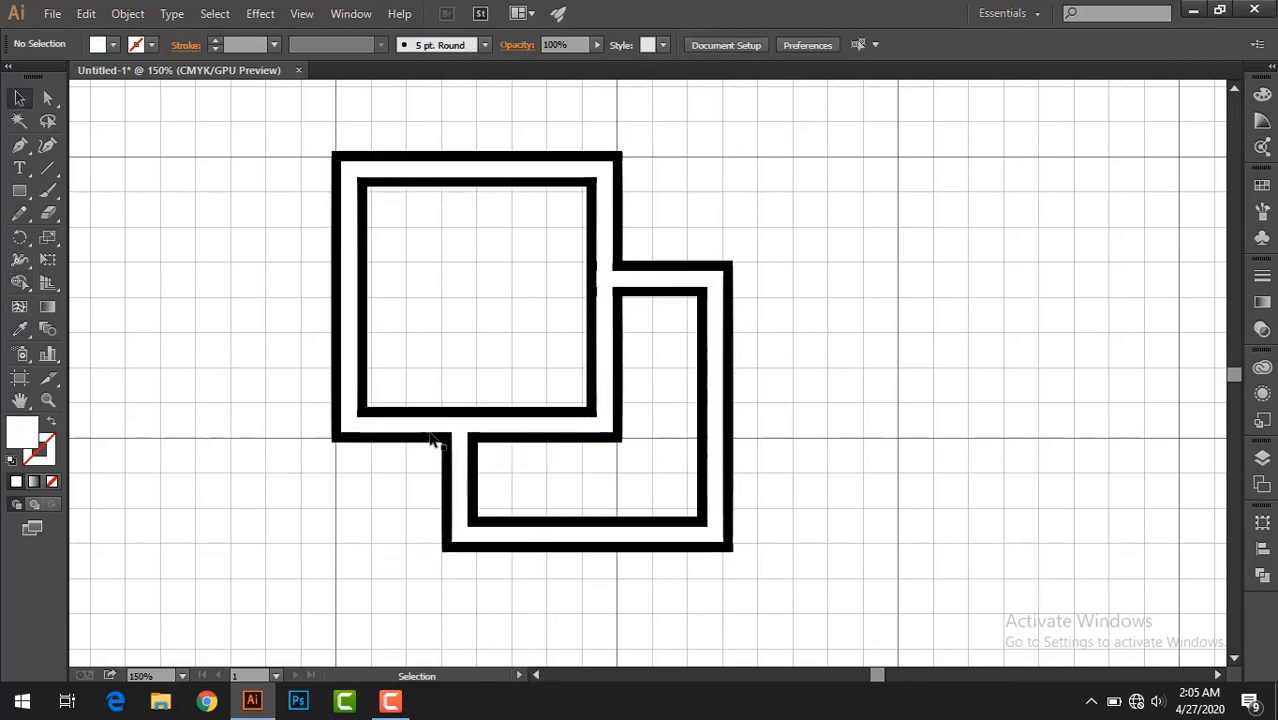
Step: Round the inner square's bottom-left corner and drag its top-right anchor inward
left_click(370, 188)
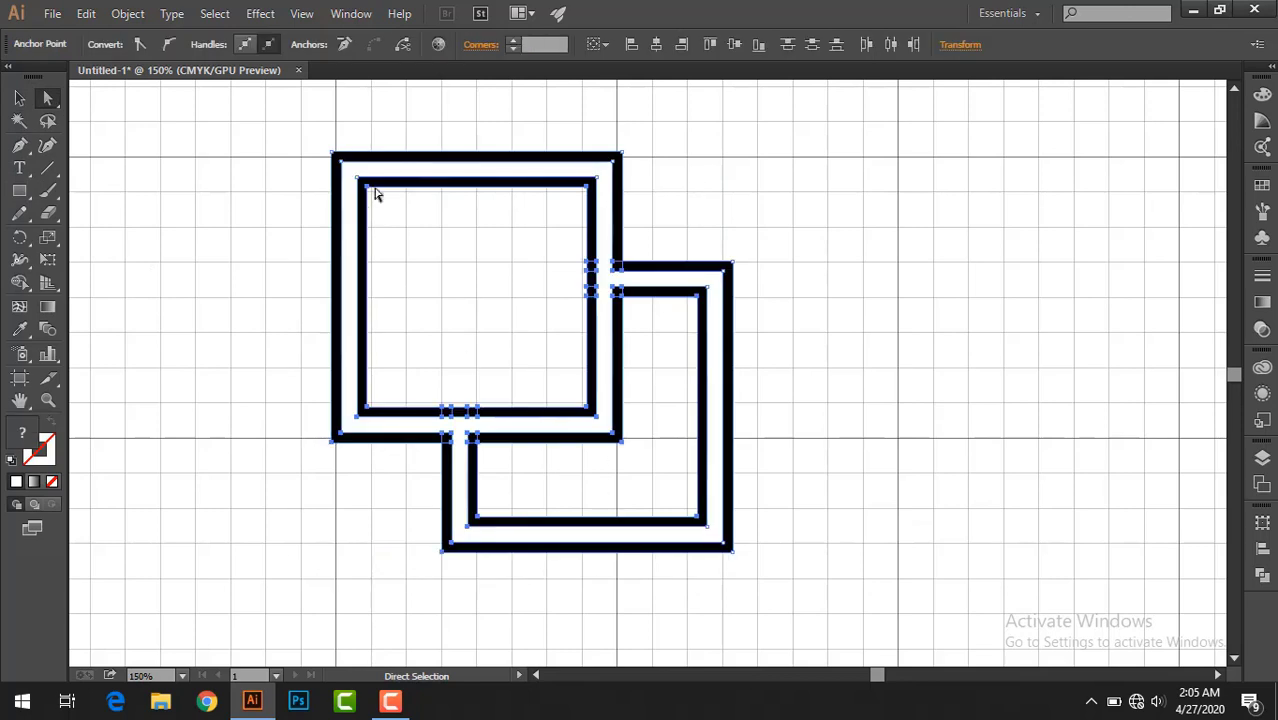
key("v")
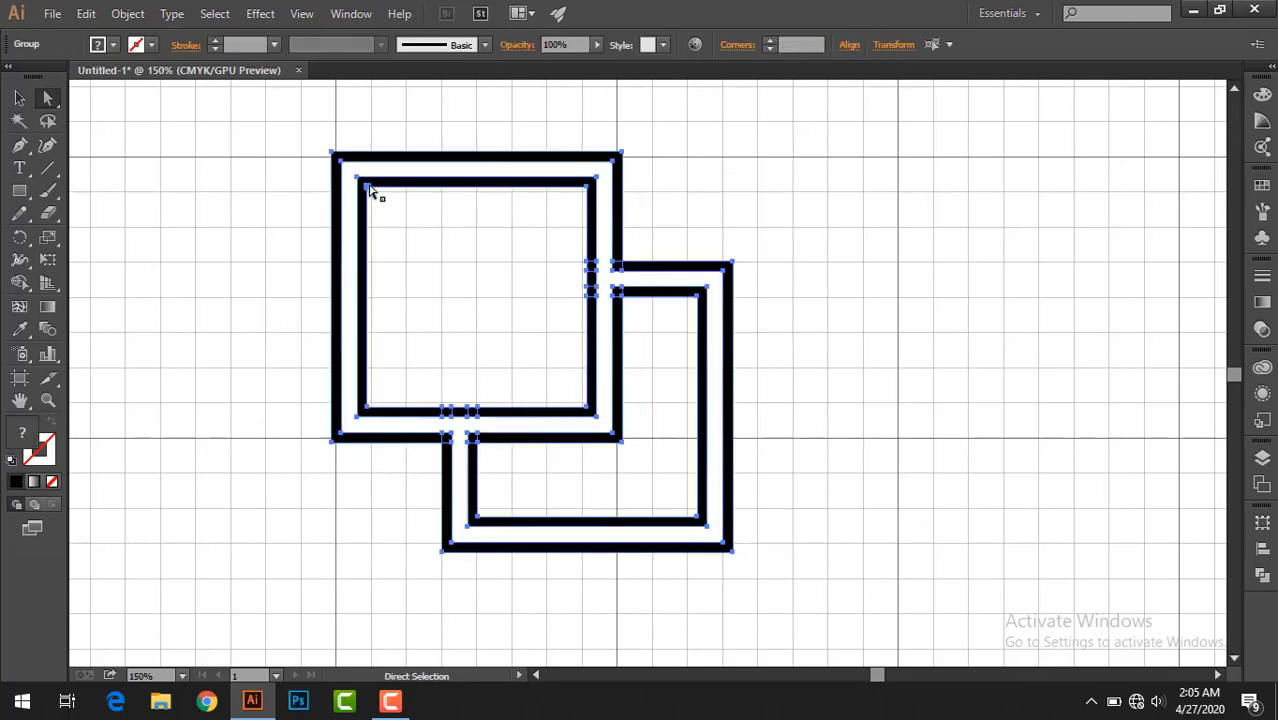
left_click(380, 207)
left_click(367, 412)
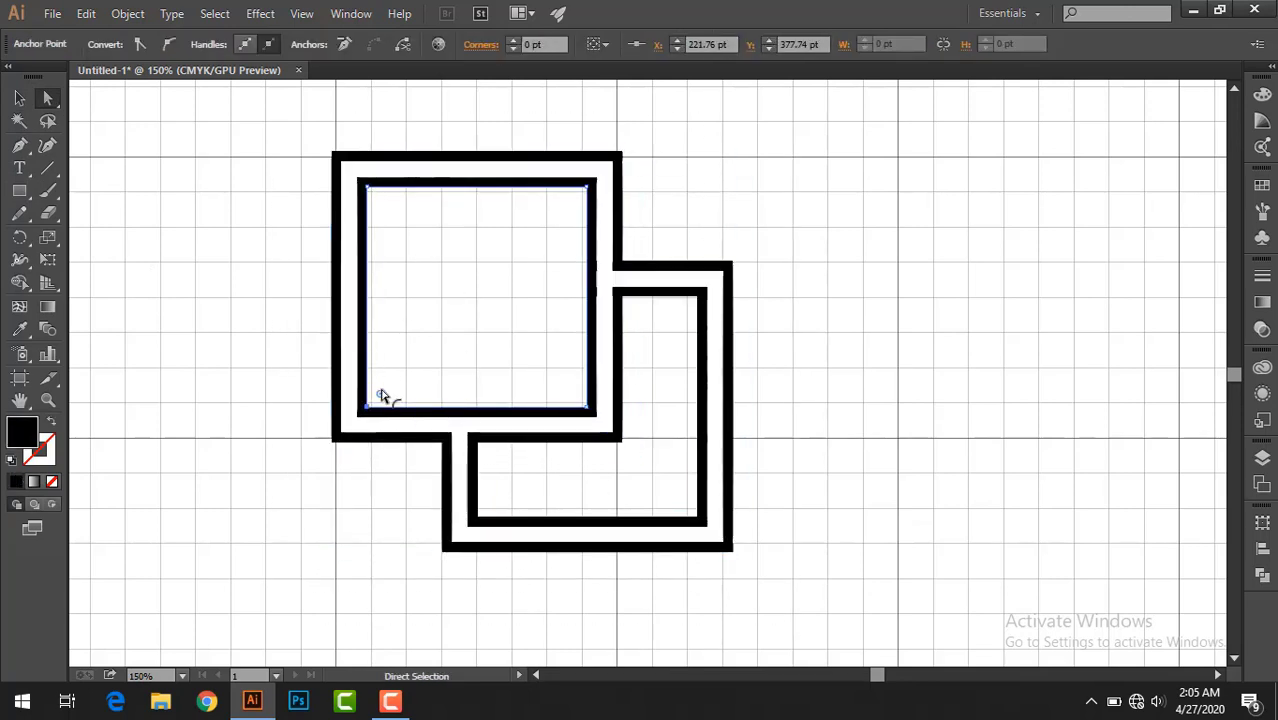
left_click_drag(414, 355, 424, 363)
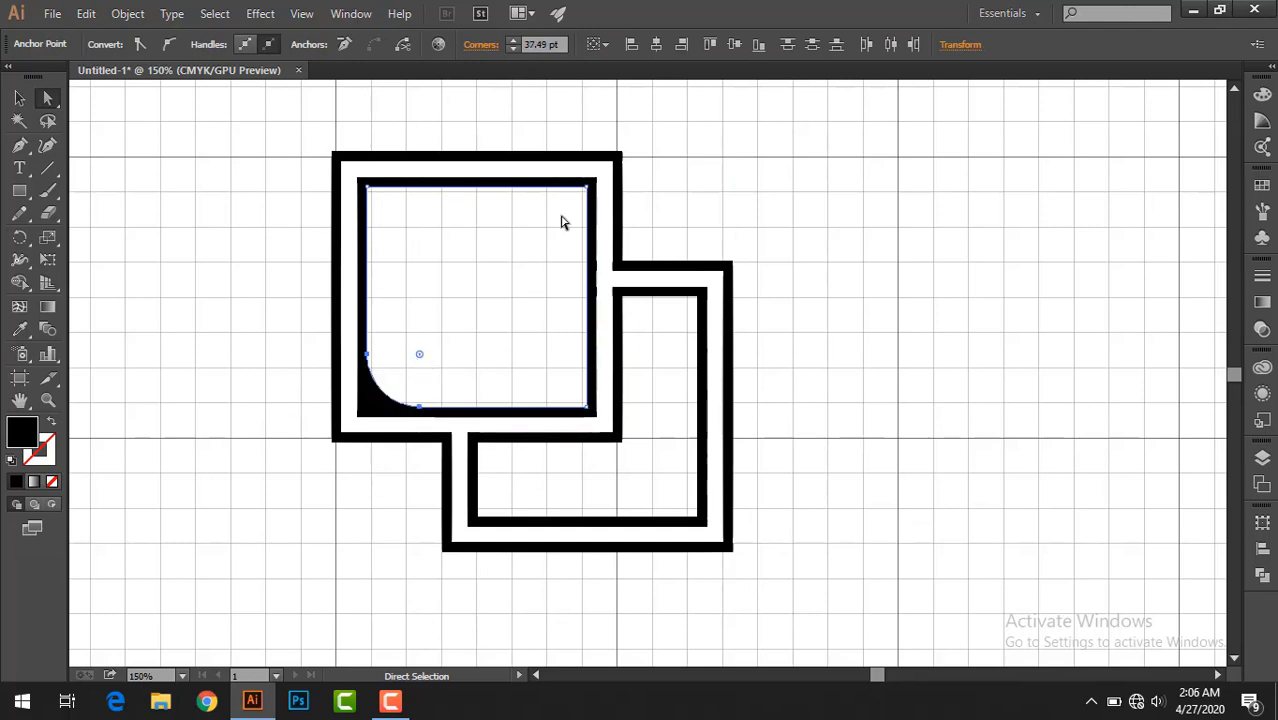
left_click_drag(587, 187, 565, 215)
key("v")
left_click(157, 191)
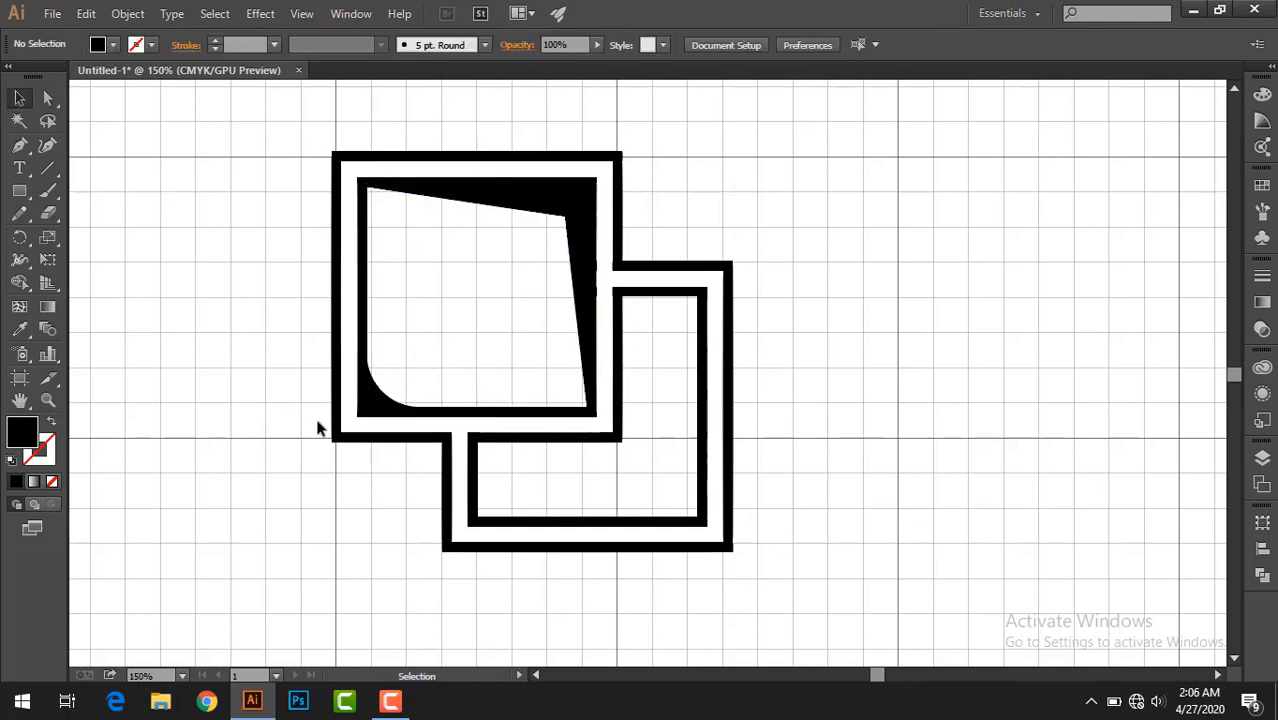
left_click(477, 532)
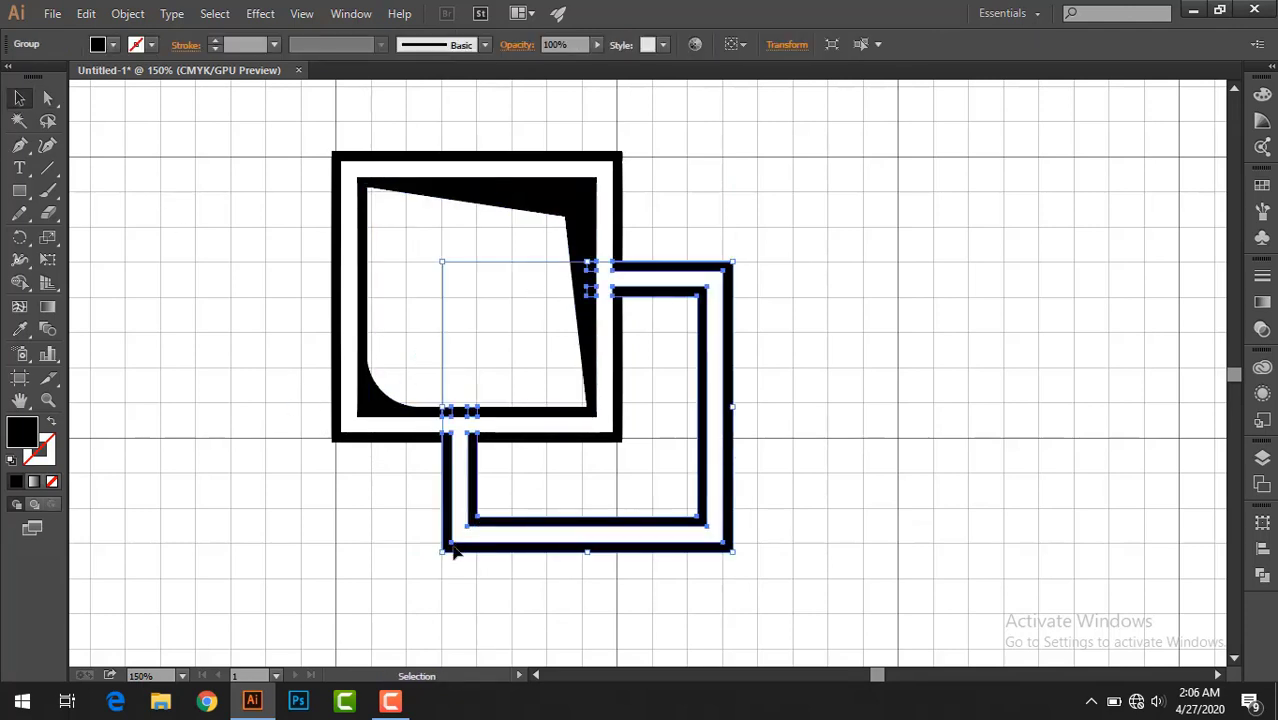
Step: Shape Builder along the lower square's inner ring, then ungroup the frame shapes
left_click(19, 283)
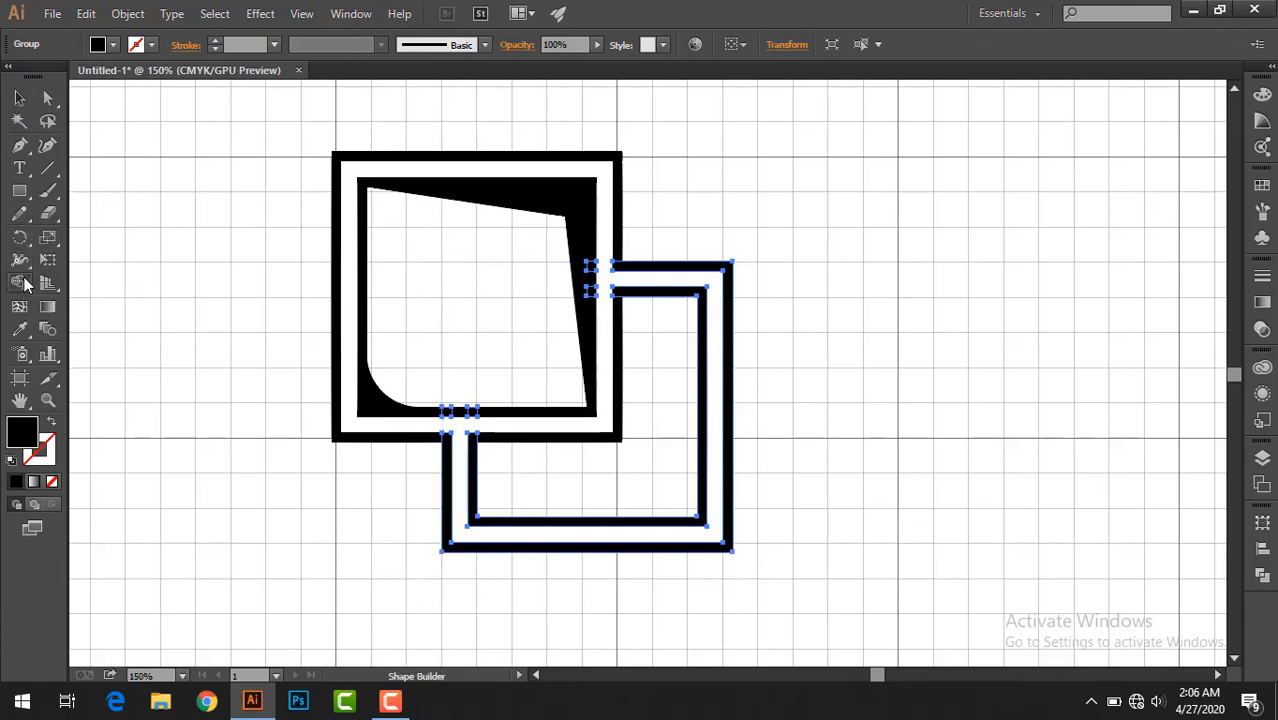
mouse_move(676, 281)
left_mouse_down()
mouse_move(690, 437)
mouse_move(660, 497)
left_mouse_up()
right_click(499, 334)
left_click(522, 354)
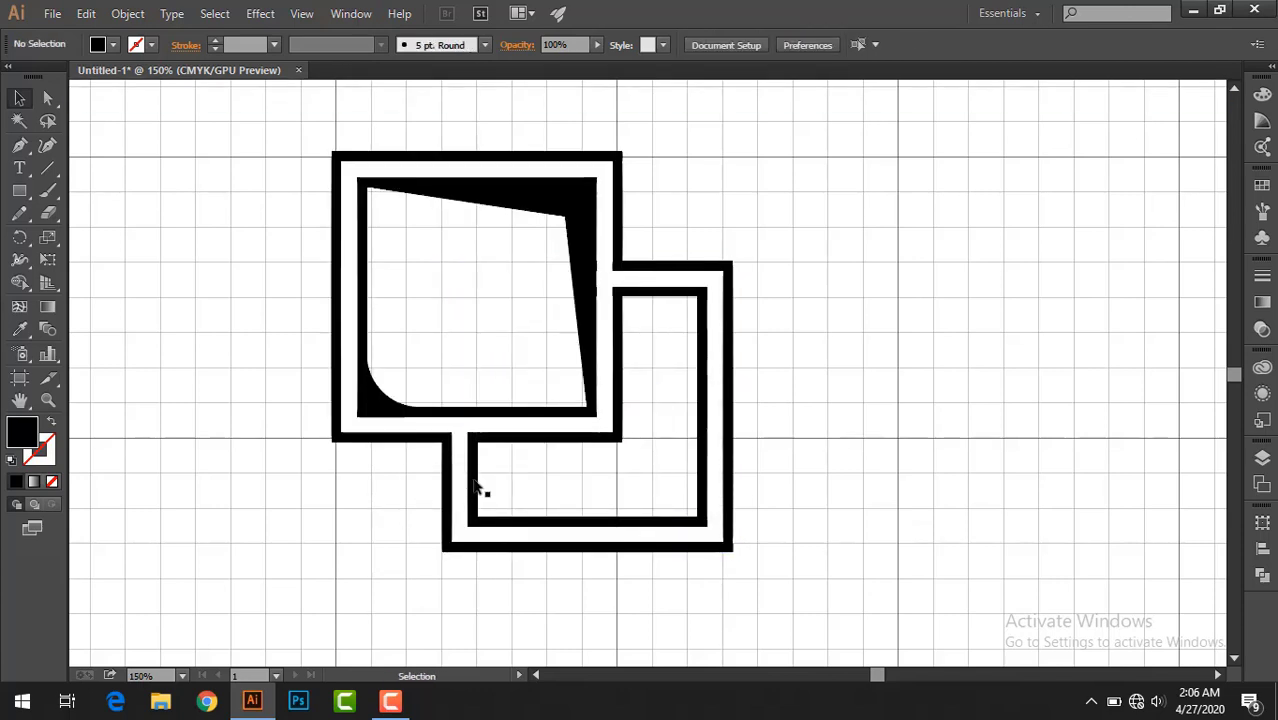
right_click(474, 490)
left_click(527, 596)
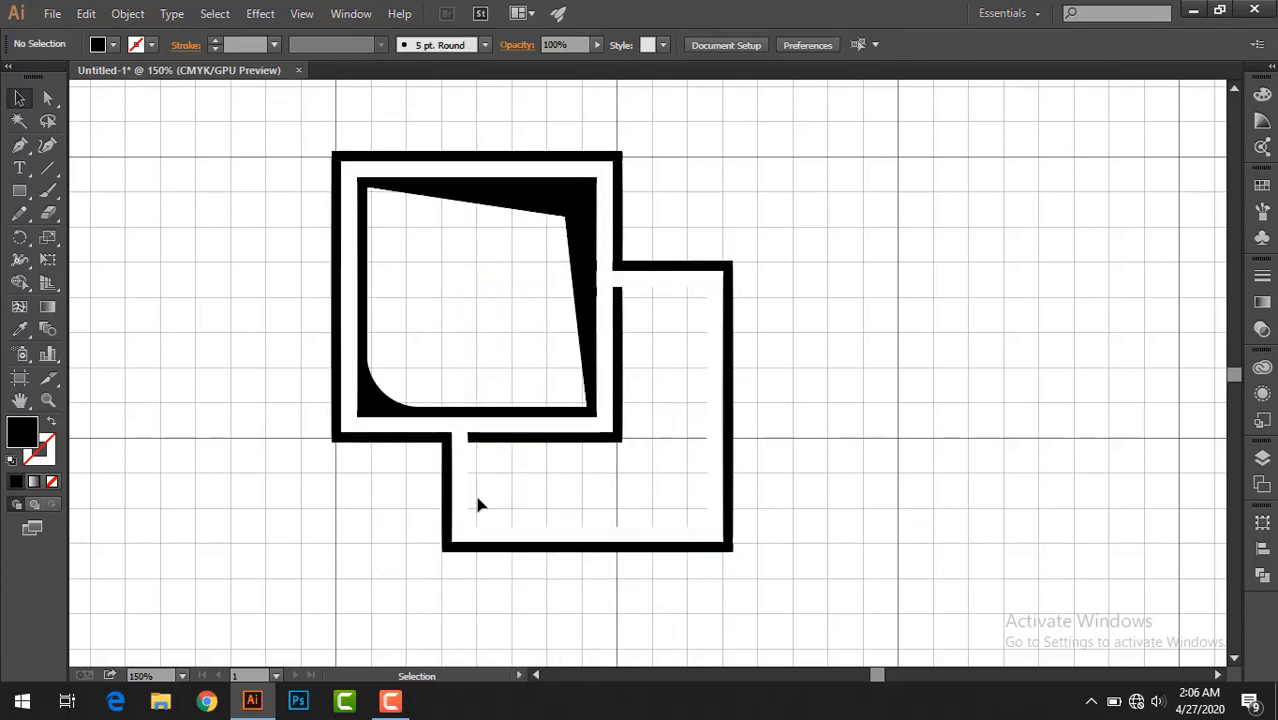
Step: Delete the leftover L-shaped path and combine the remaining frame paths
scroll(598, 440, "down", 1)
left_click(558, 410)
key("Delete")
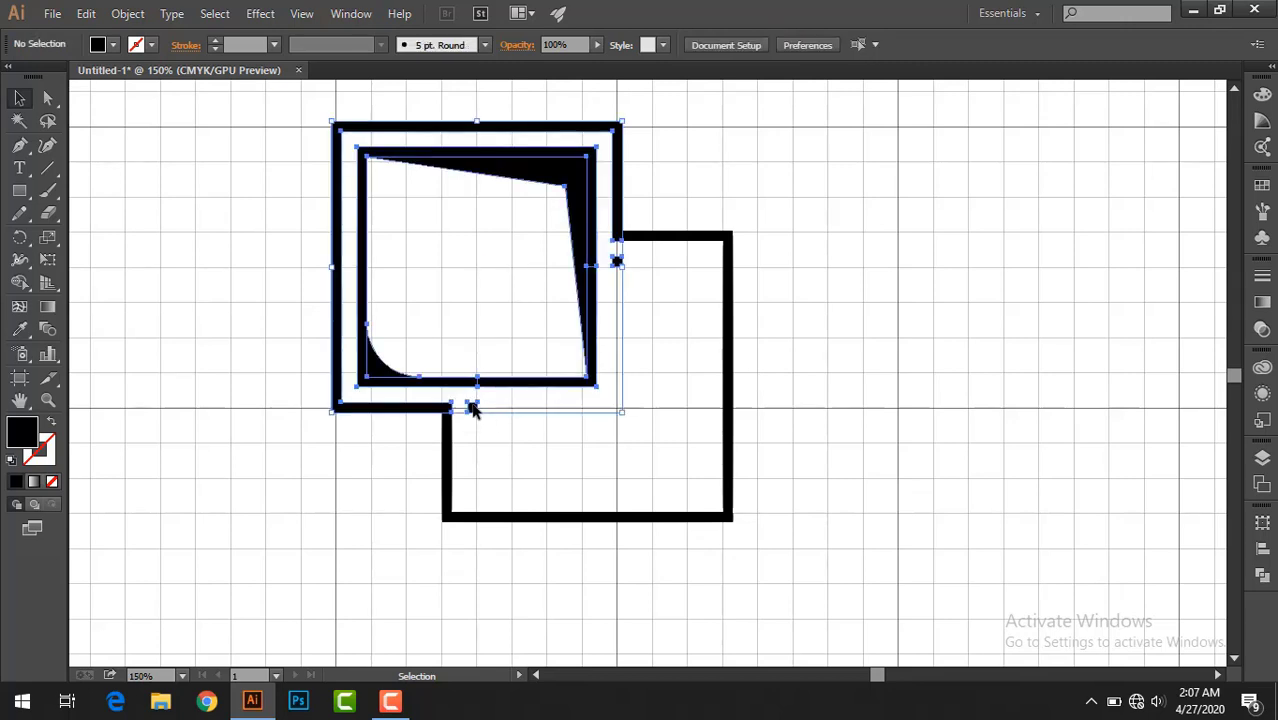
left_click(471, 408)
right_click(471, 408)
key("Escape")
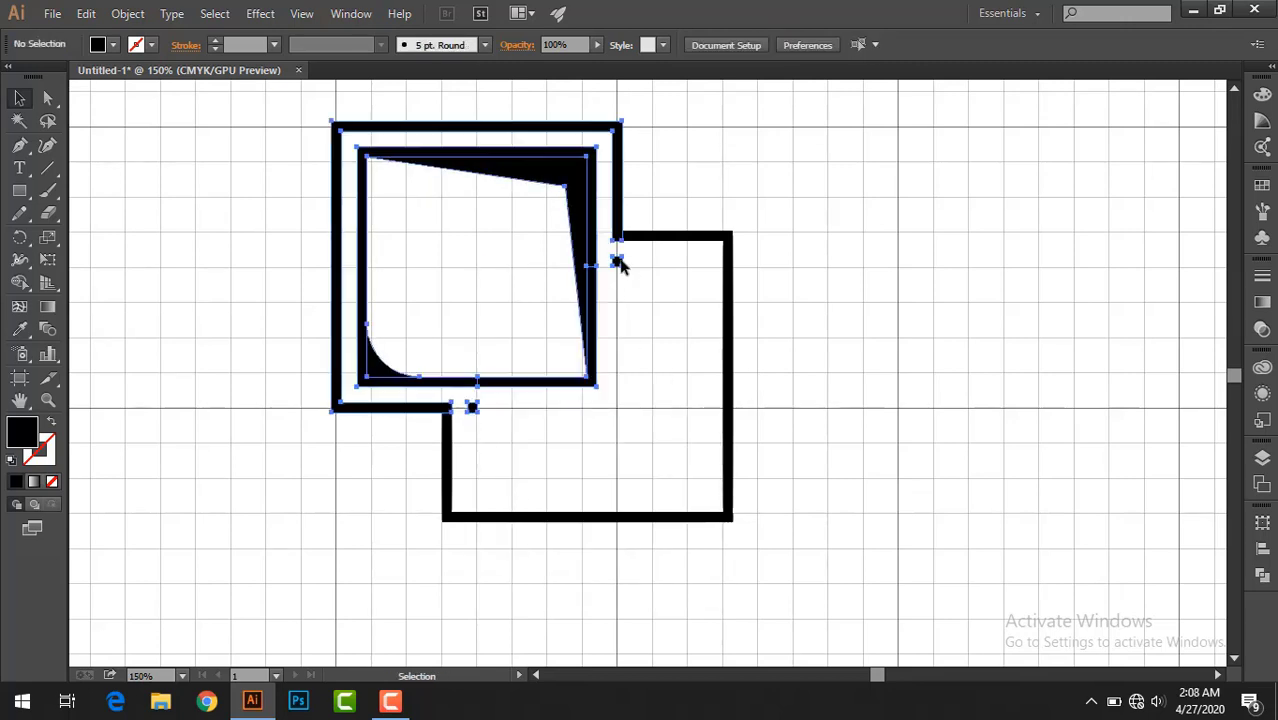
right_click(616, 262)
left_click(522, 326)
Step: Select all the artwork and merge its regions with Shape Builder into one outline
key("ctrl+a")
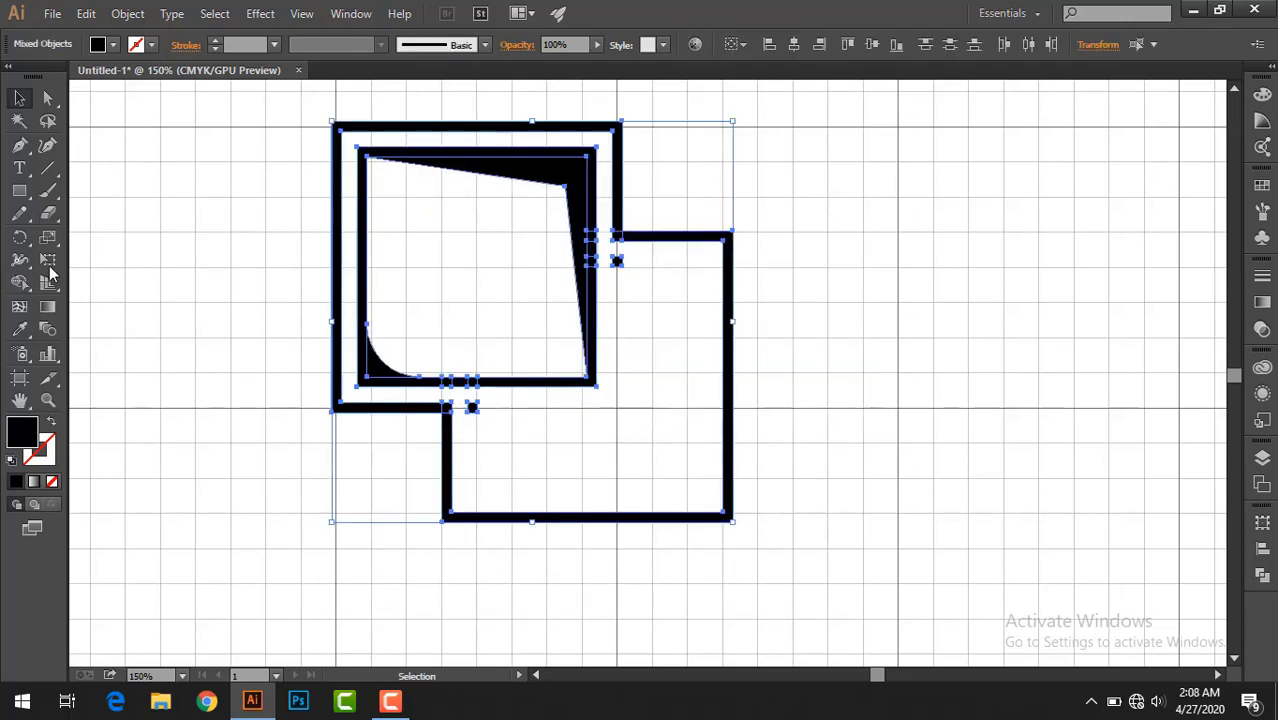
left_click(20, 282)
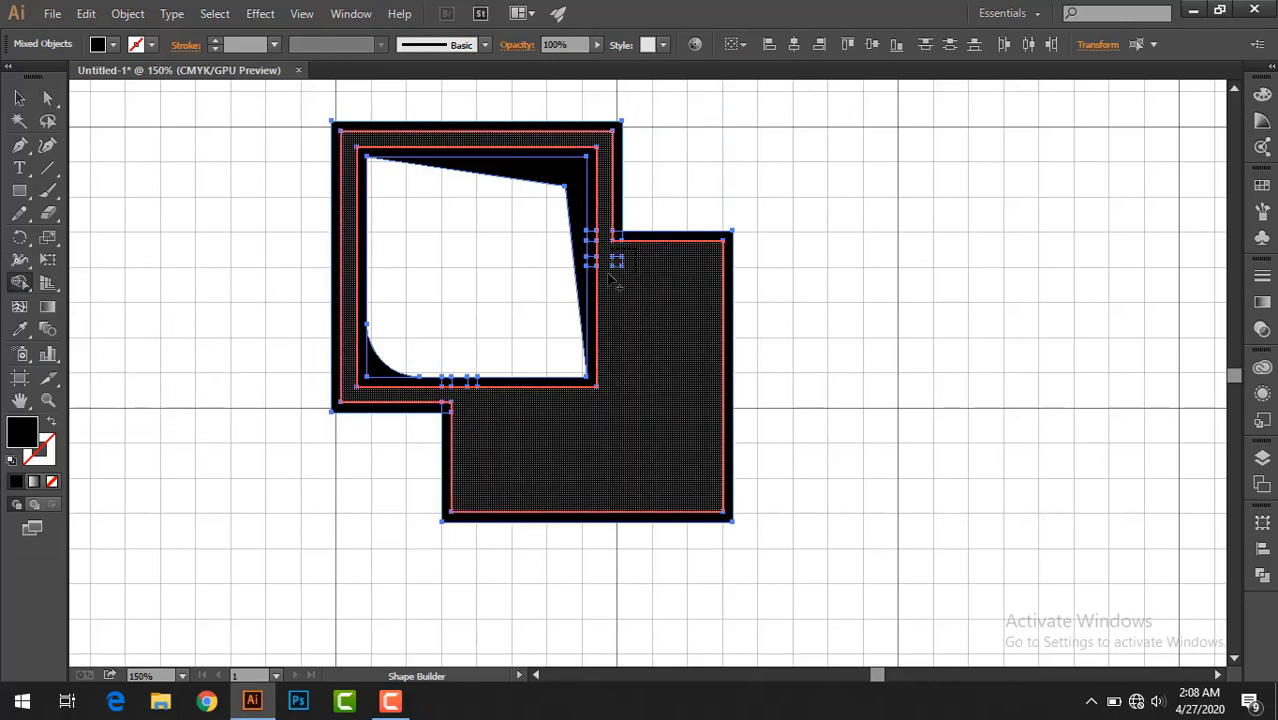
key("ctrl+shift+a")
key("v")
scroll(283, 453, "up", 1)
key("a")
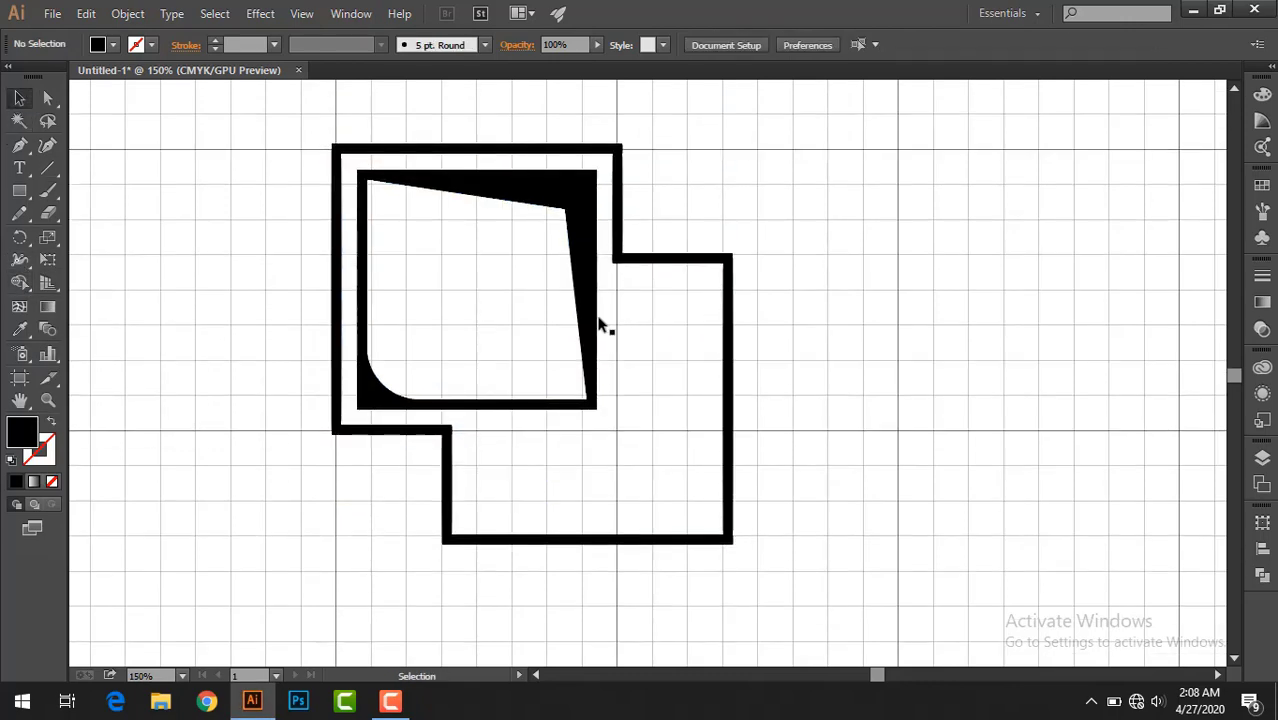
left_click(600, 325)
Step: Round the opening's top-right corner and place a large Montserrat Bold # inside it
left_click_drag(565, 210, 490, 278)
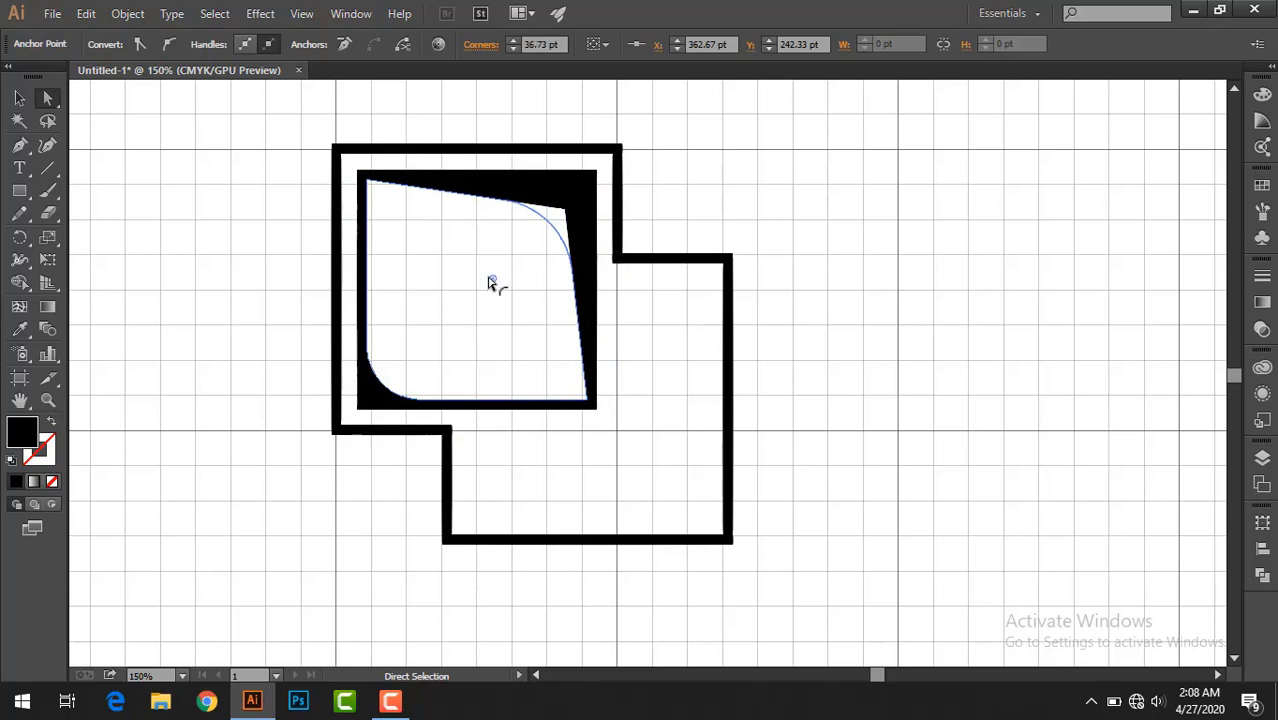
left_click(817, 281)
left_click(19, 169)
type("#")
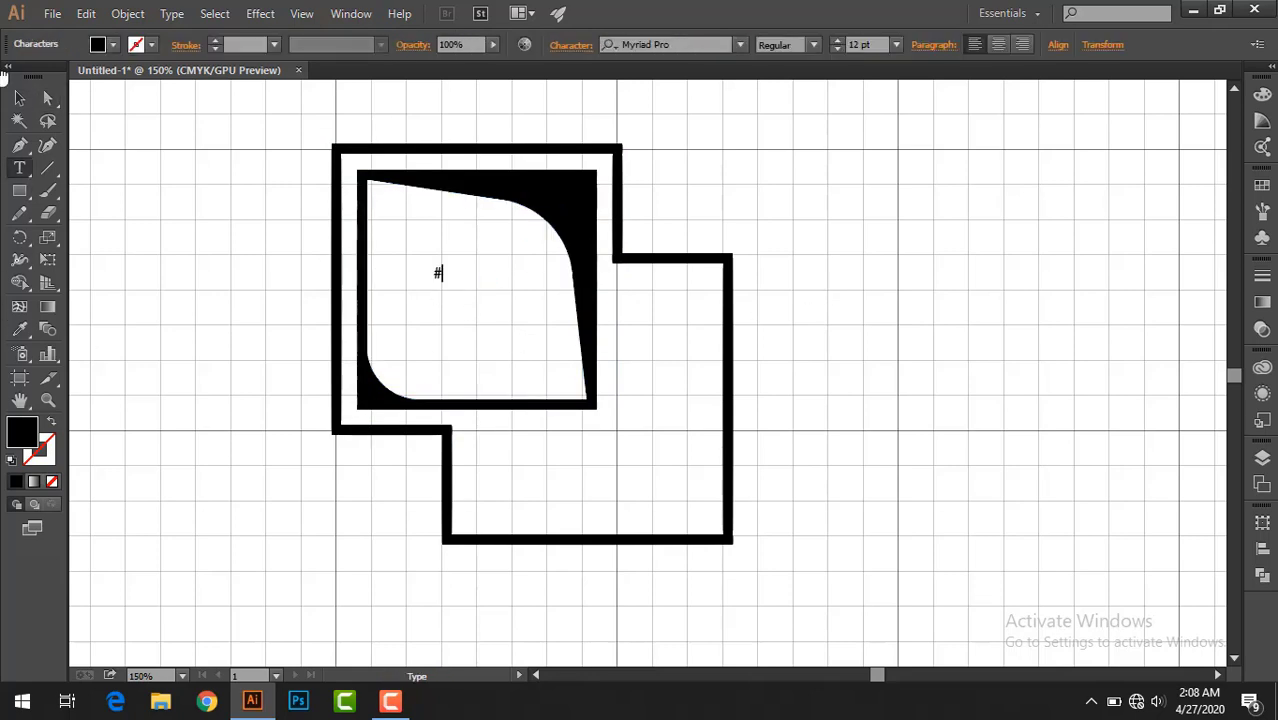
key("Escape")
left_click(676, 45)
type("mont")
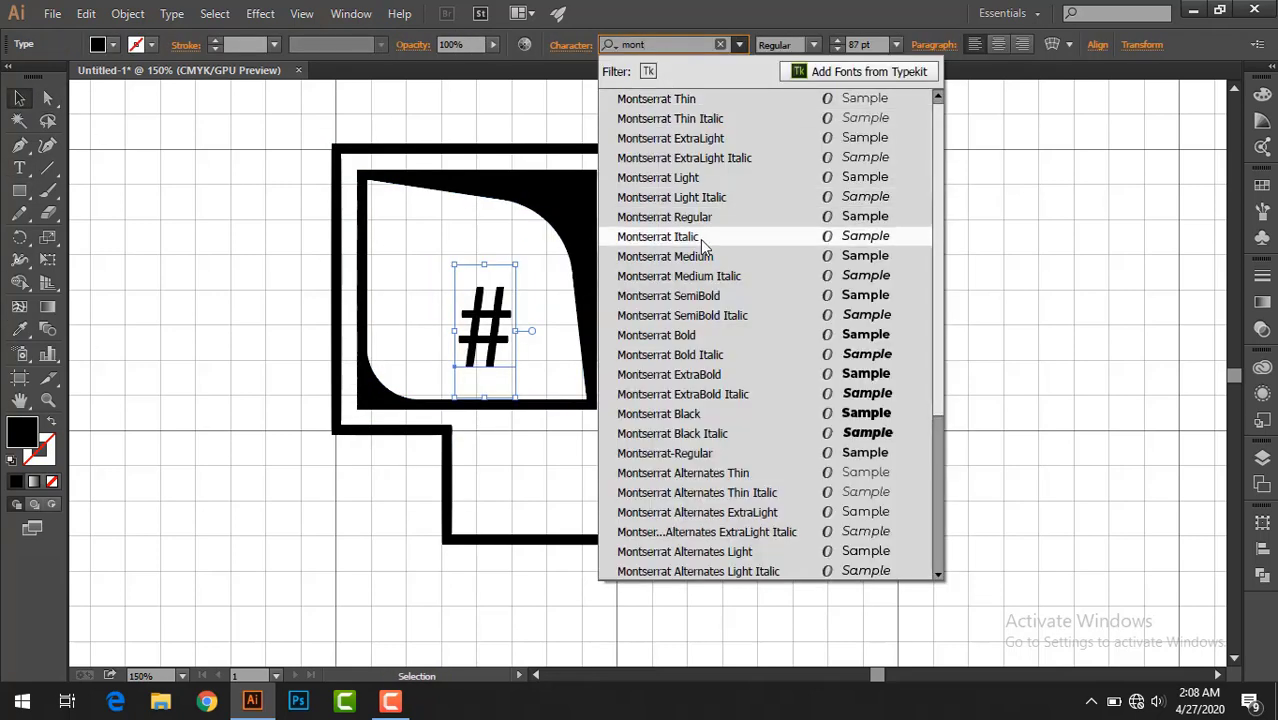
left_click(720, 365)
left_click_drag(543, 398, 585, 440)
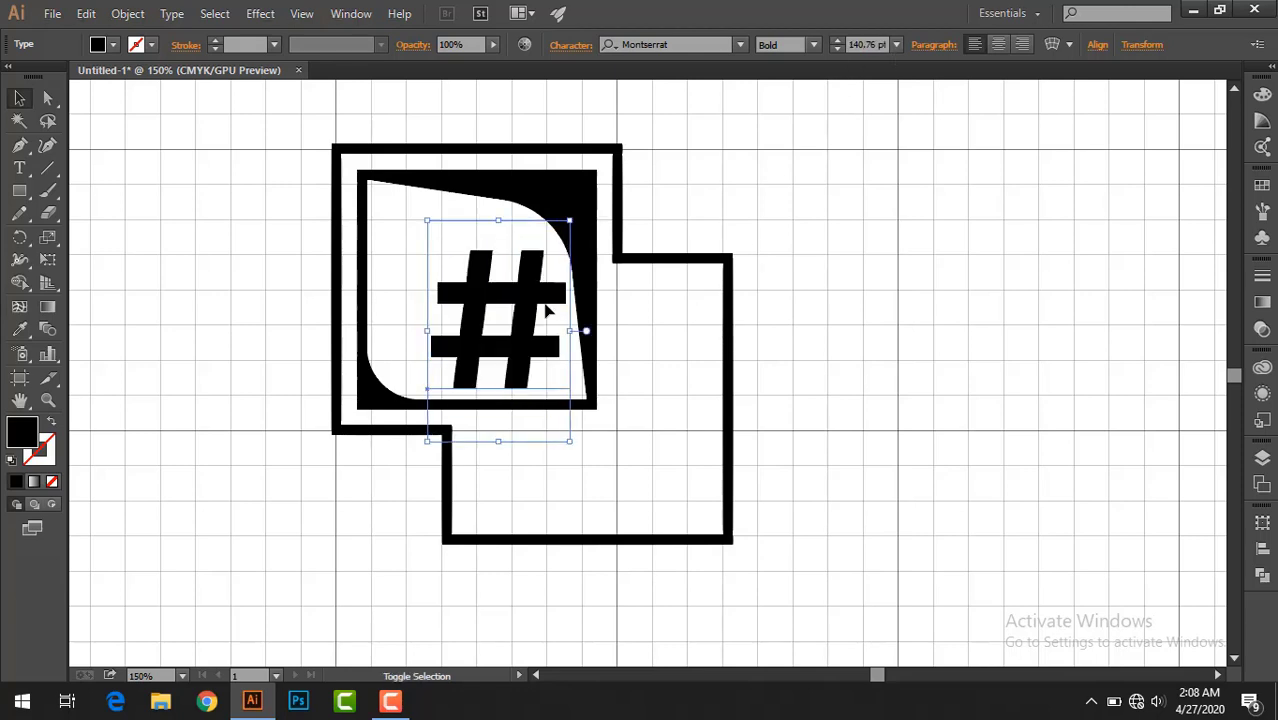
left_click_drag(516, 341, 488, 295)
left_click(853, 300)
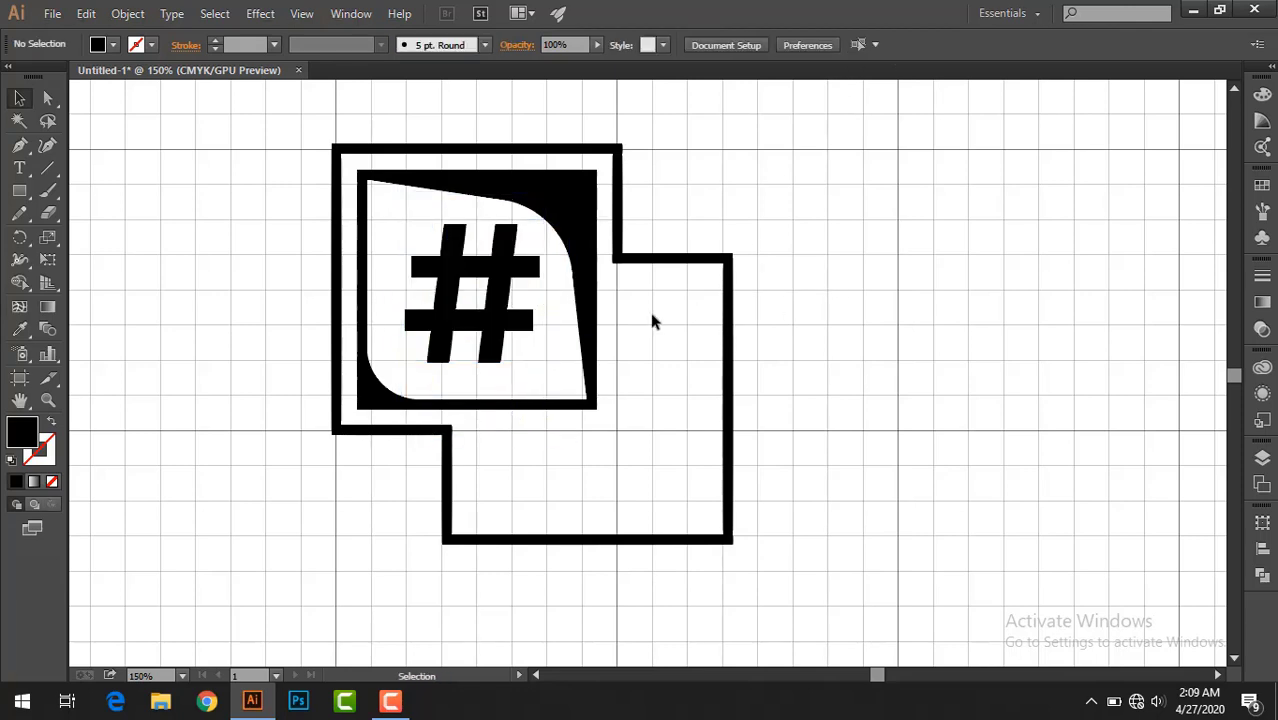
Step: Give the frame compound path a linear gradient from dark navy to purple
left_click(510, 232)
left_click(1262, 301)
left_click(1068, 397)
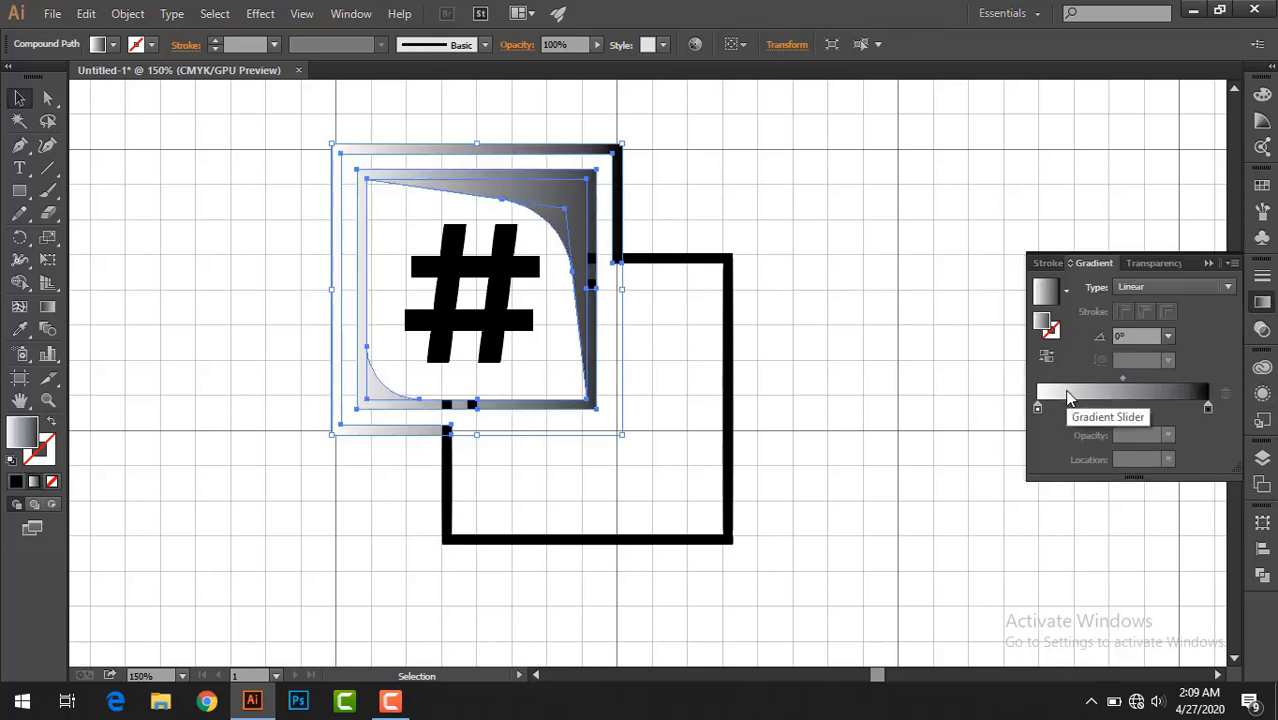
left_click(872, 318)
left_click(468, 396)
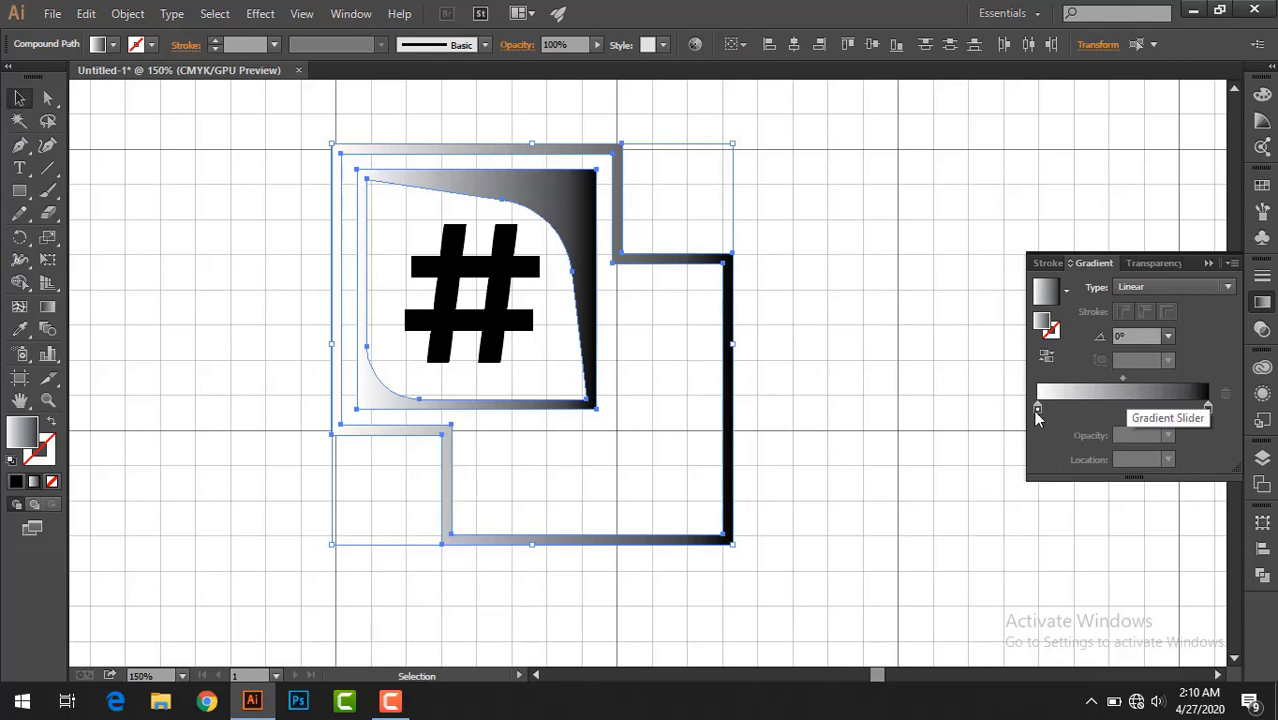
double_click(1038, 409)
left_click(1121, 480)
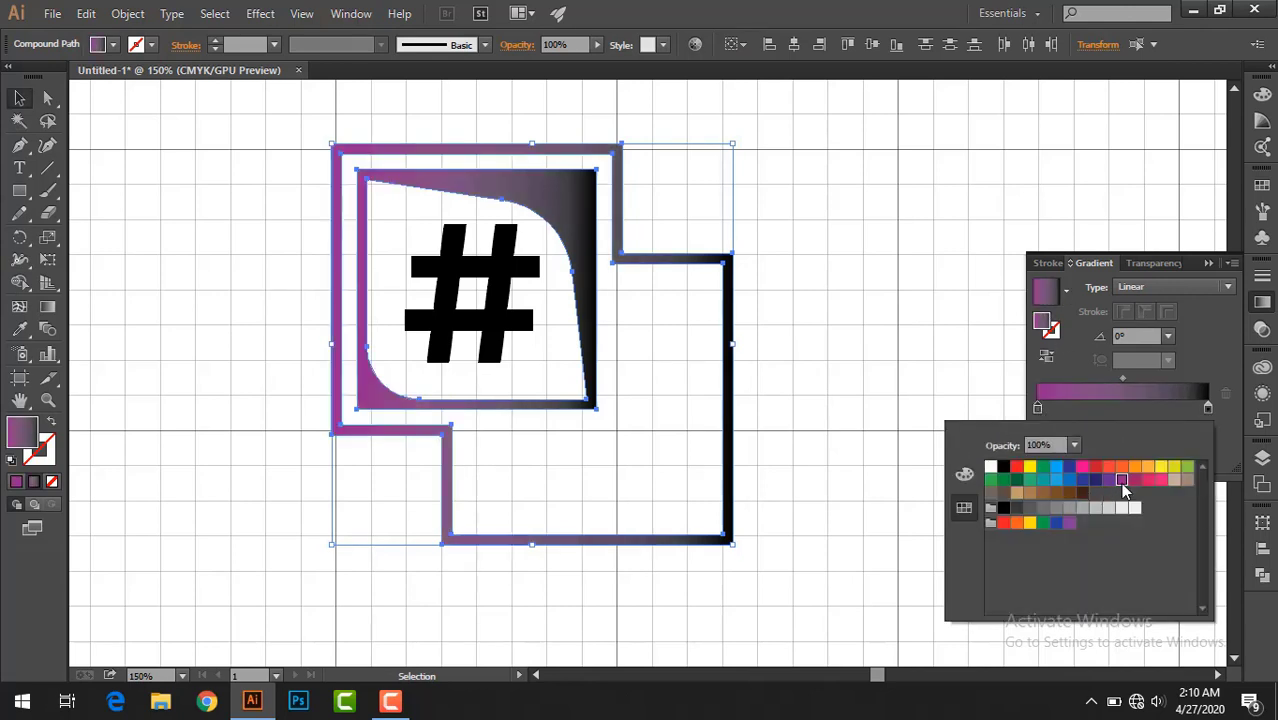
left_click(1095, 480)
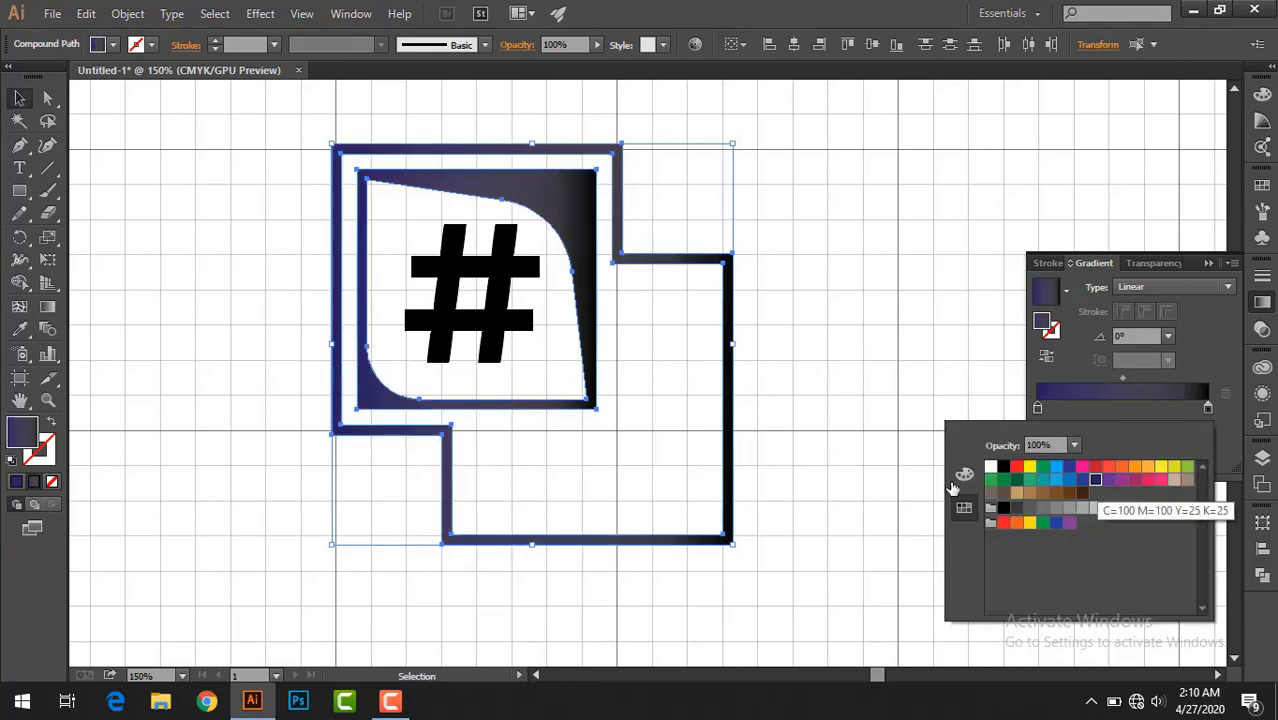
left_click(1121, 478)
left_click(138, 204)
Step: Expand the # into shapes and apply the same purple gradient to it
left_click(420, 325)
left_click(128, 13)
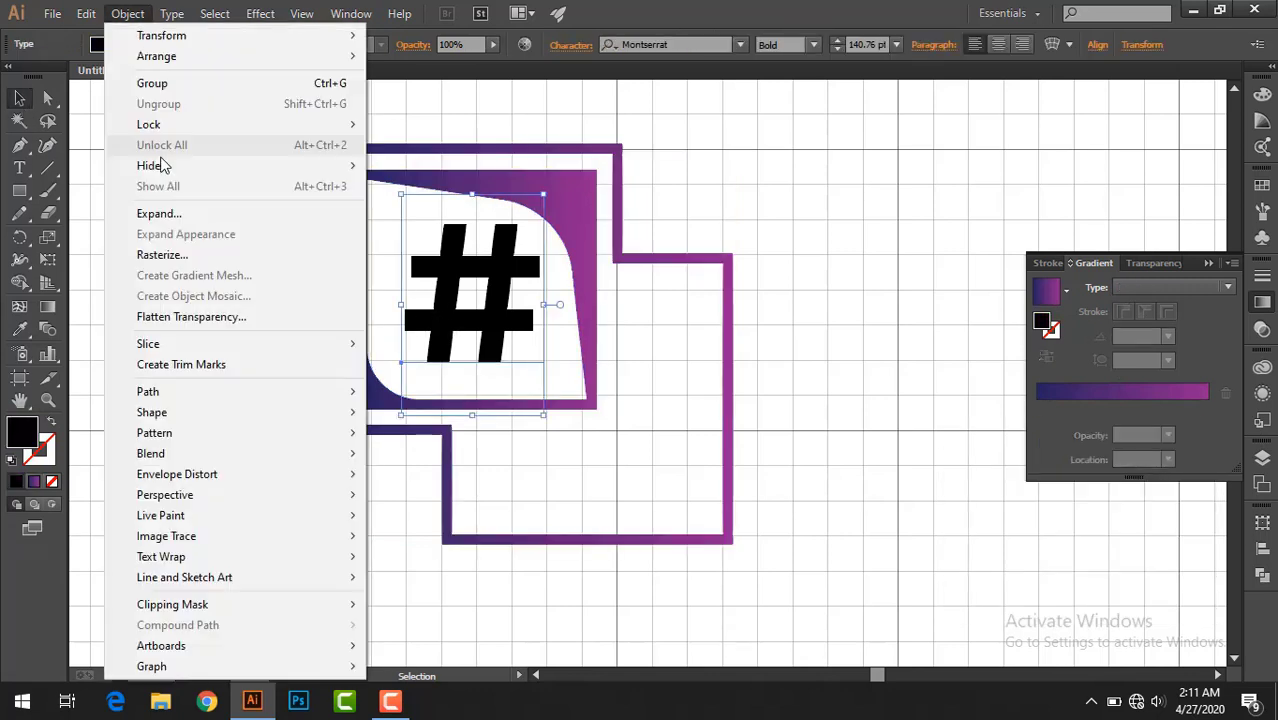
left_click(150, 214)
left_click(605, 449)
key(".")
left_click(286, 332)
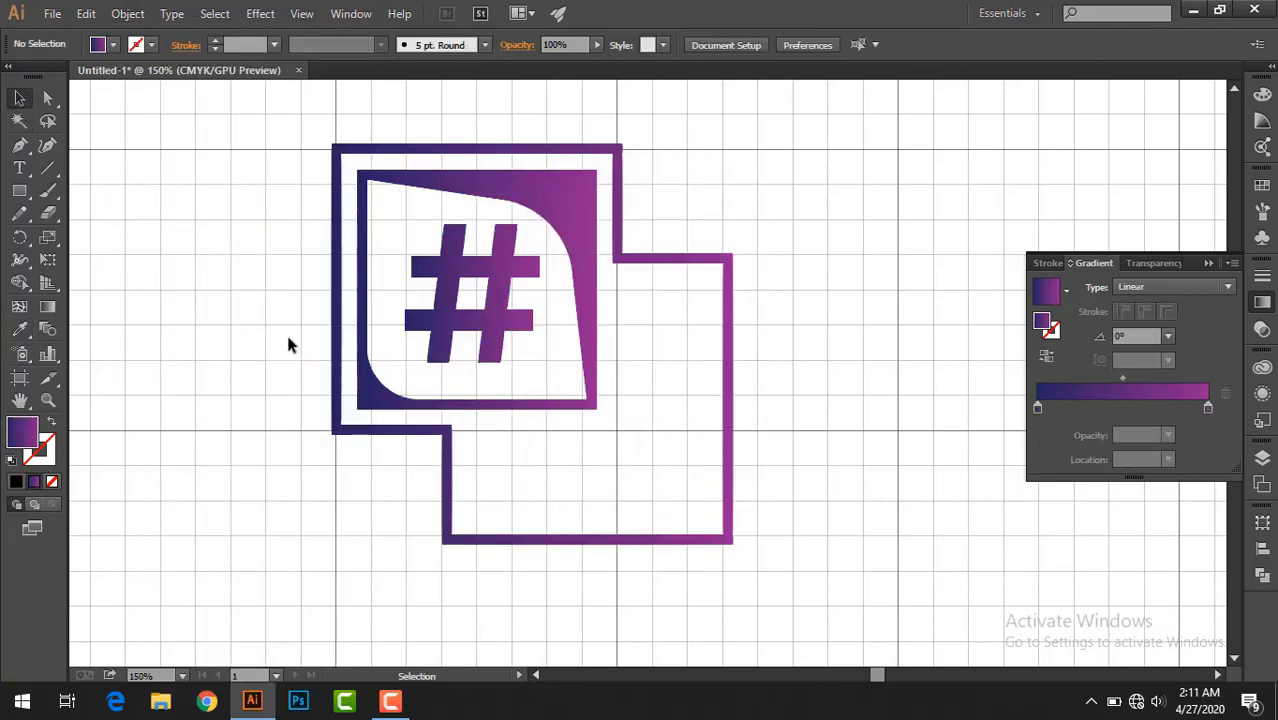
scroll(286, 332, "up", 1)
Step: Make 'The COder' title all caps and enlarge it to 36 pt
key("t")
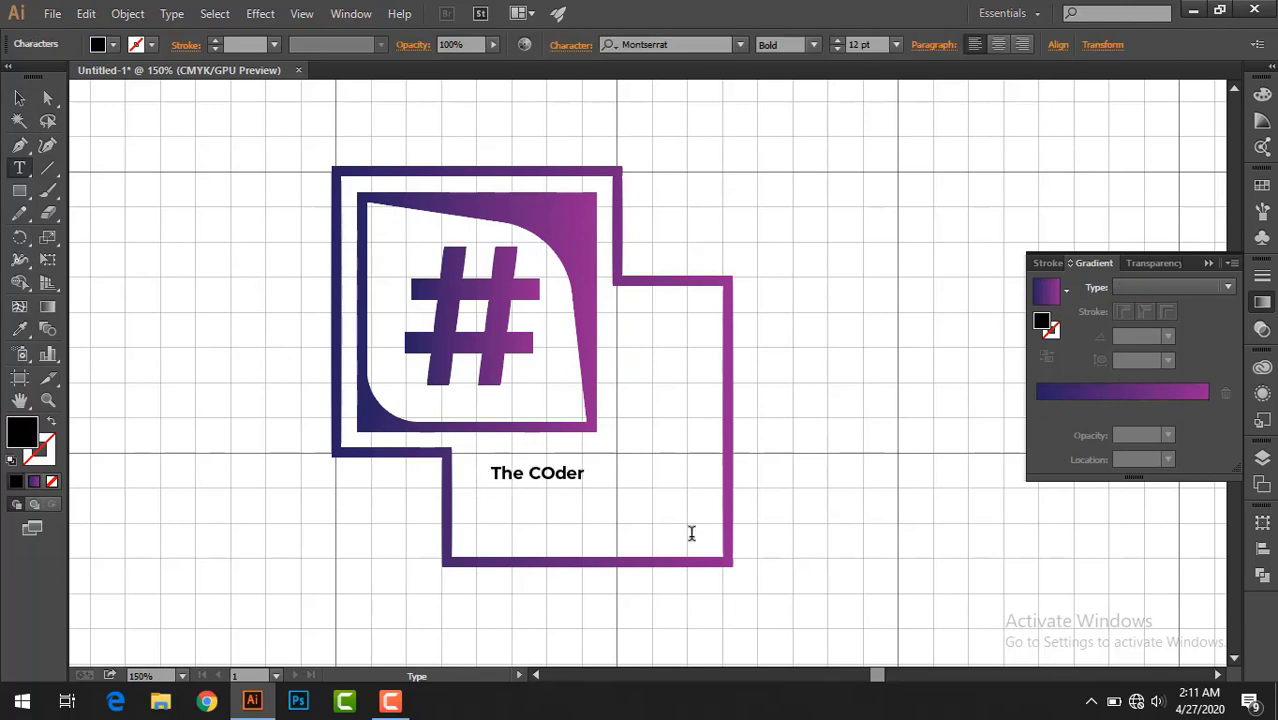
left_click(896, 44)
left_click(922, 376)
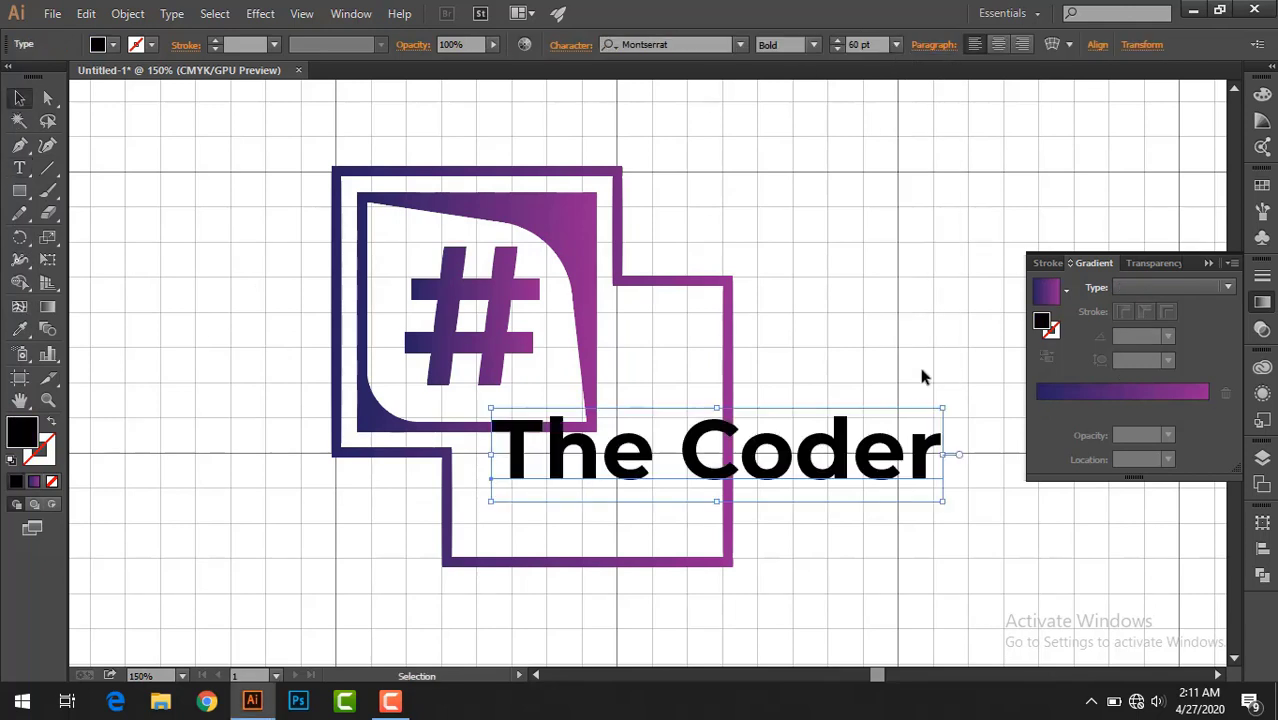
left_click(896, 44)
left_click(900, 335)
left_click(570, 44)
Step: Position THE CODER beneath the # and settle its size at about 28.54 pt
mouse_move(700, 460)
left_mouse_down()
mouse_move(659, 472)
mouse_move(706, 490)
left_mouse_up()
left_click(392, 268)
left_click(896, 44)
left_click(905, 294)
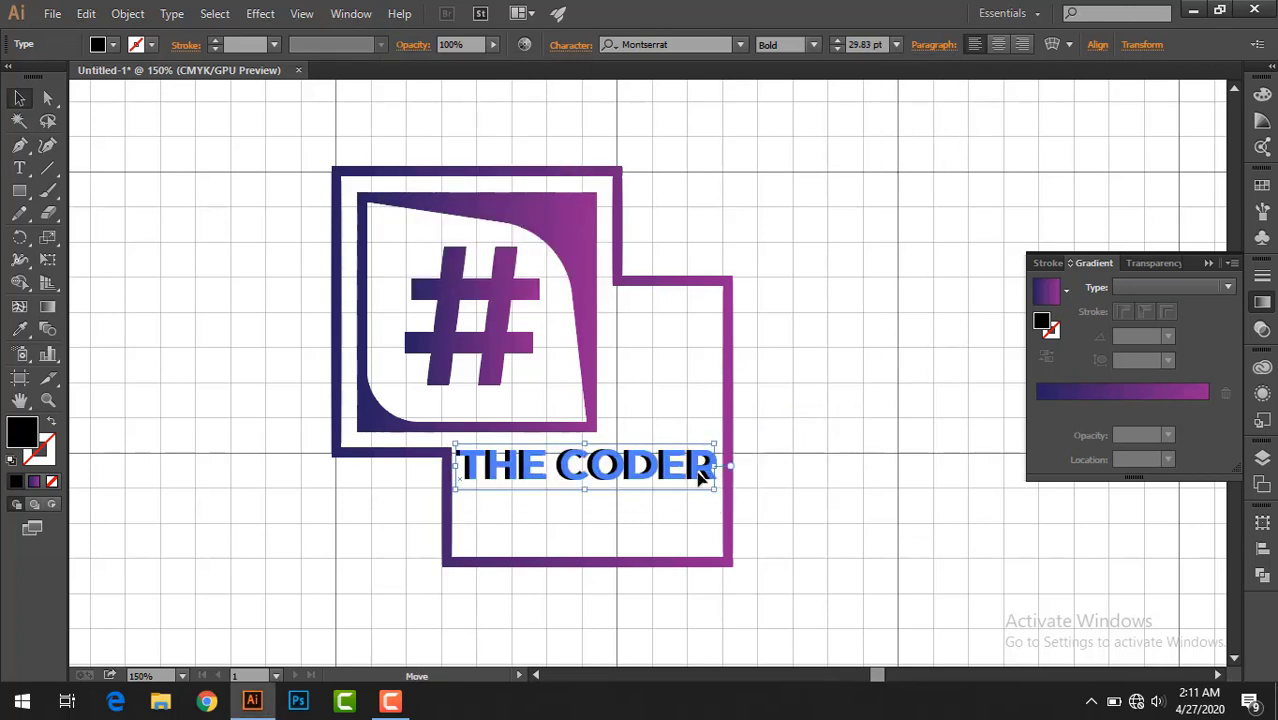
key("ctrl+z")
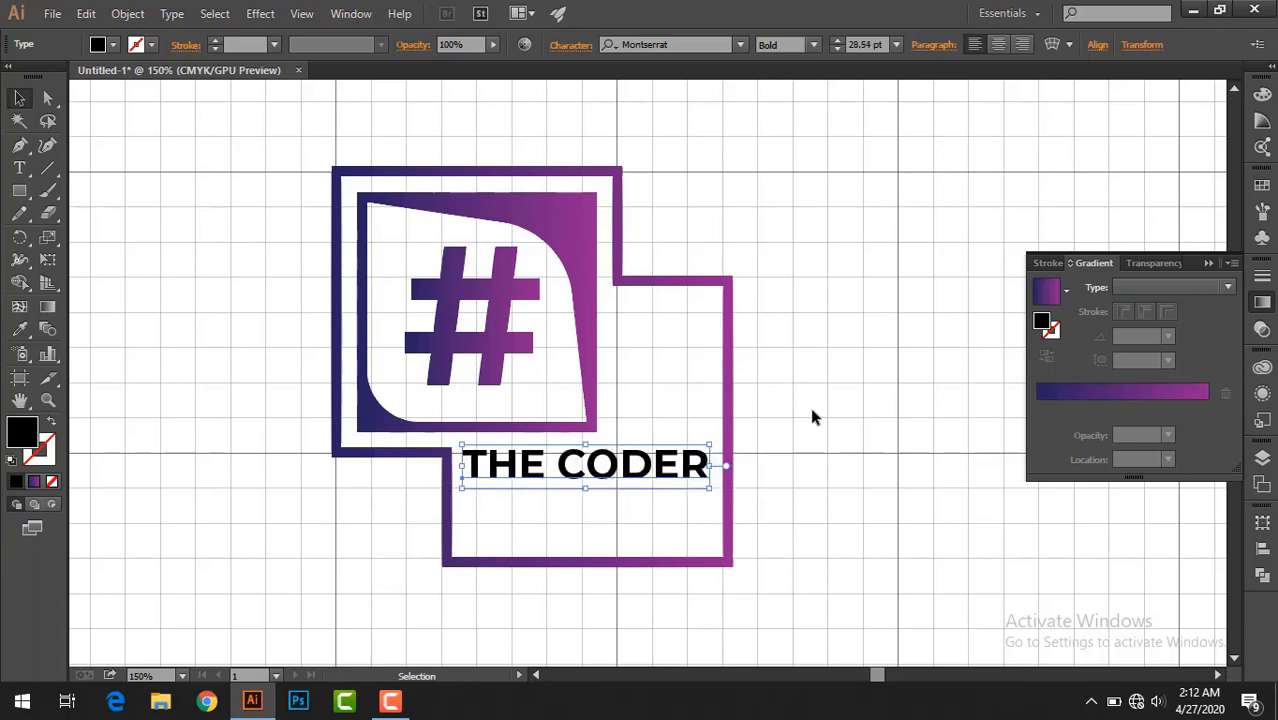
left_click(810, 407)
Step: Convert THE CODER title to outlines and fill it dark navy
key("ctrl+plus")
key("ctrl+plus")
key("ctrl+plus")
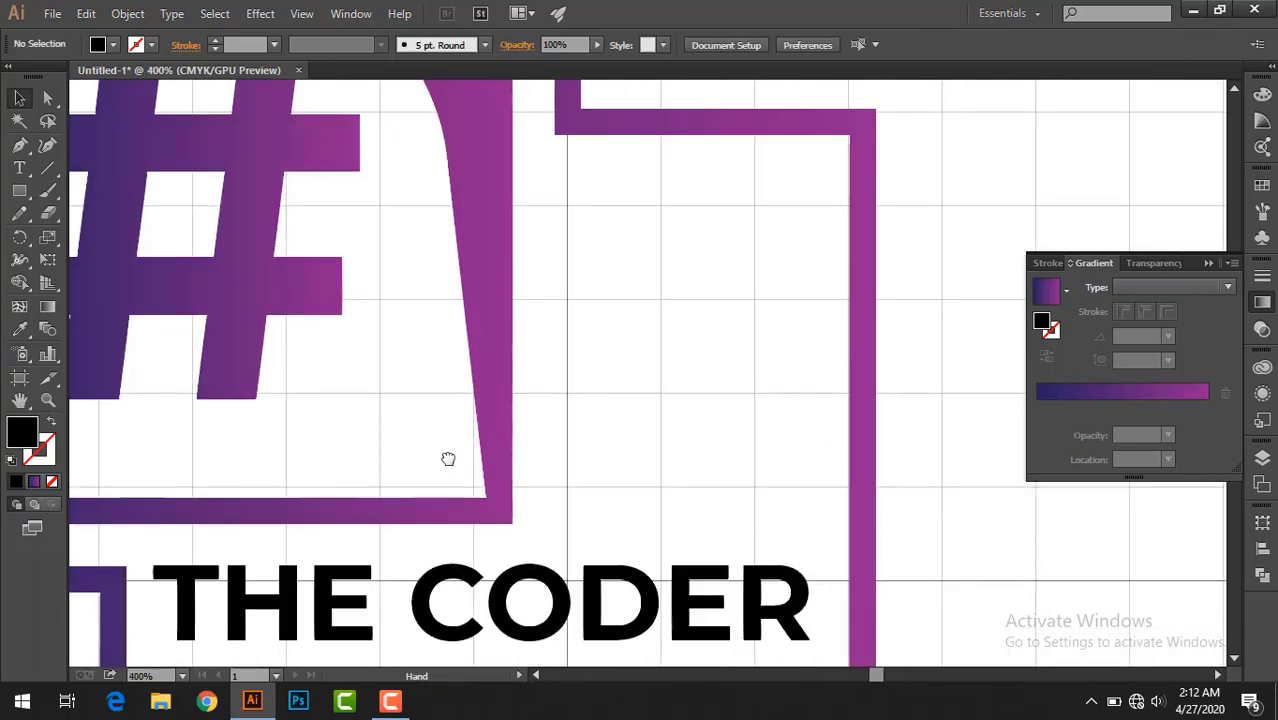
left_click_drag(445, 456, 788, 208)
left_click(519, 365)
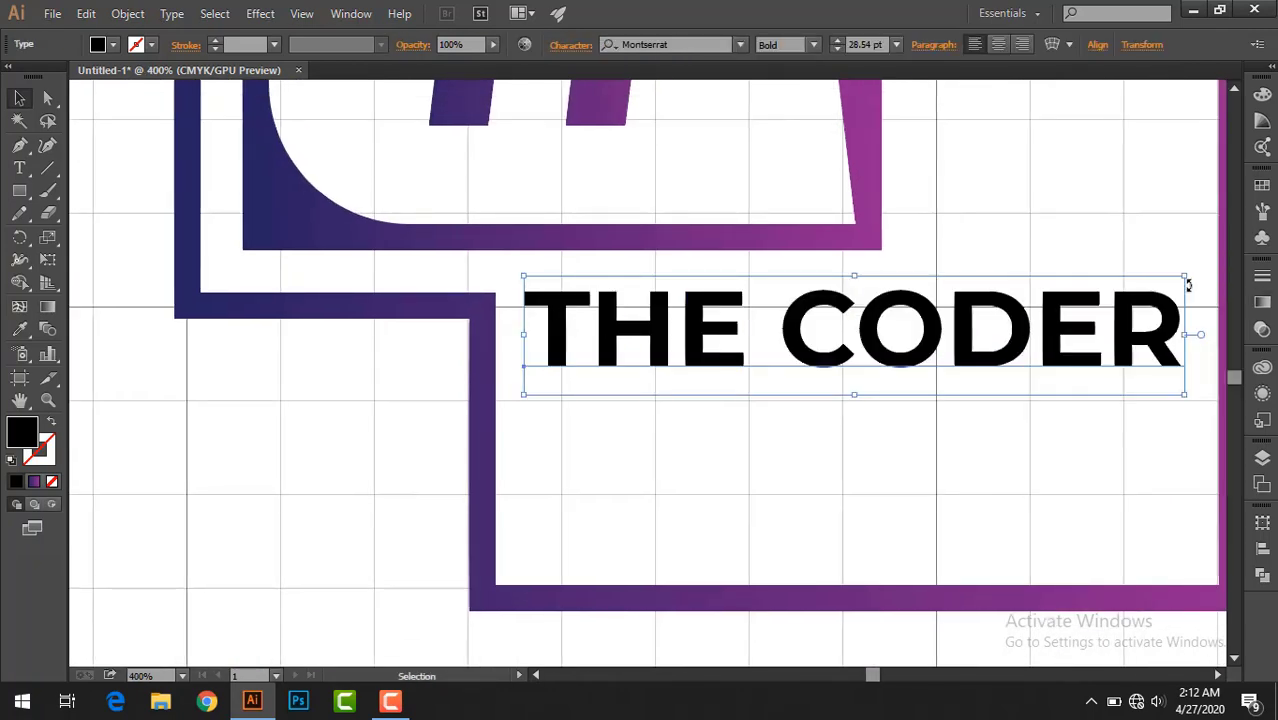
right_click(1022, 357)
left_click(1070, 484)
key("i")
left_click(273, 302)
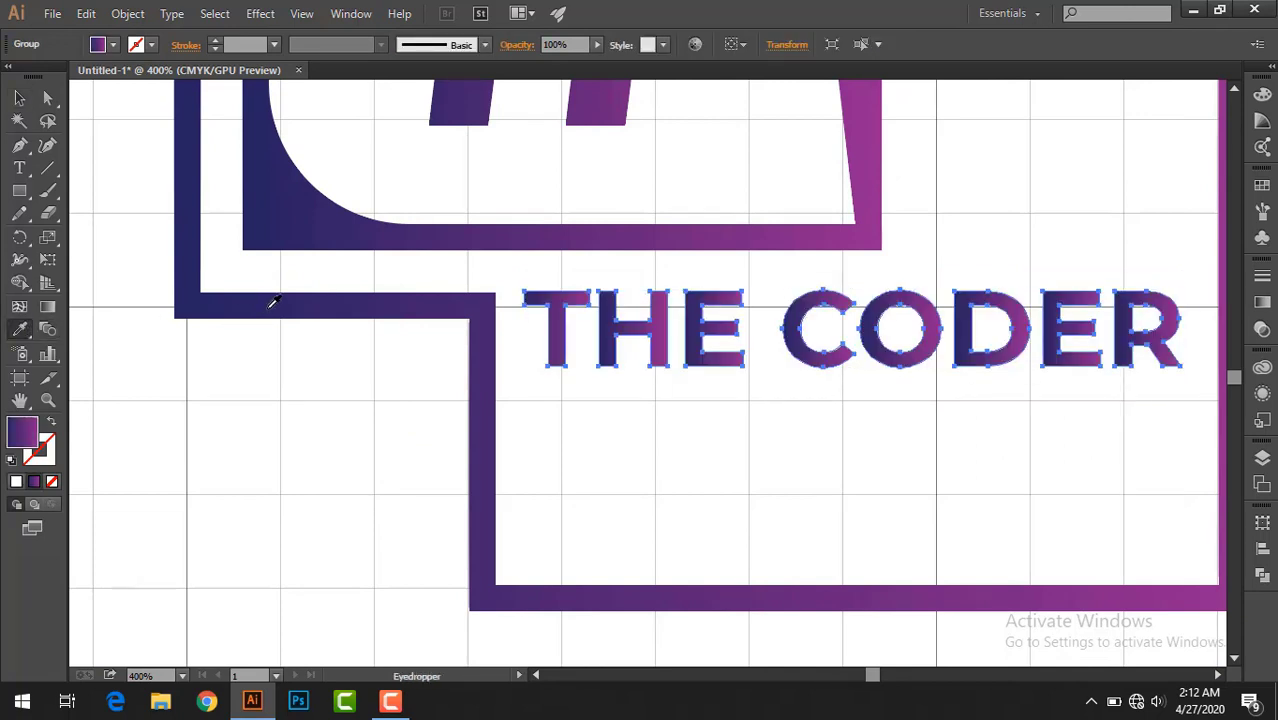
left_click(113, 47)
left_click(46, 108)
Step: Type the tagline 'EASY SOFTWARE SOLUTIONS' below the title
key("Escape")
left_click_drag(718, 437, 545, 437)
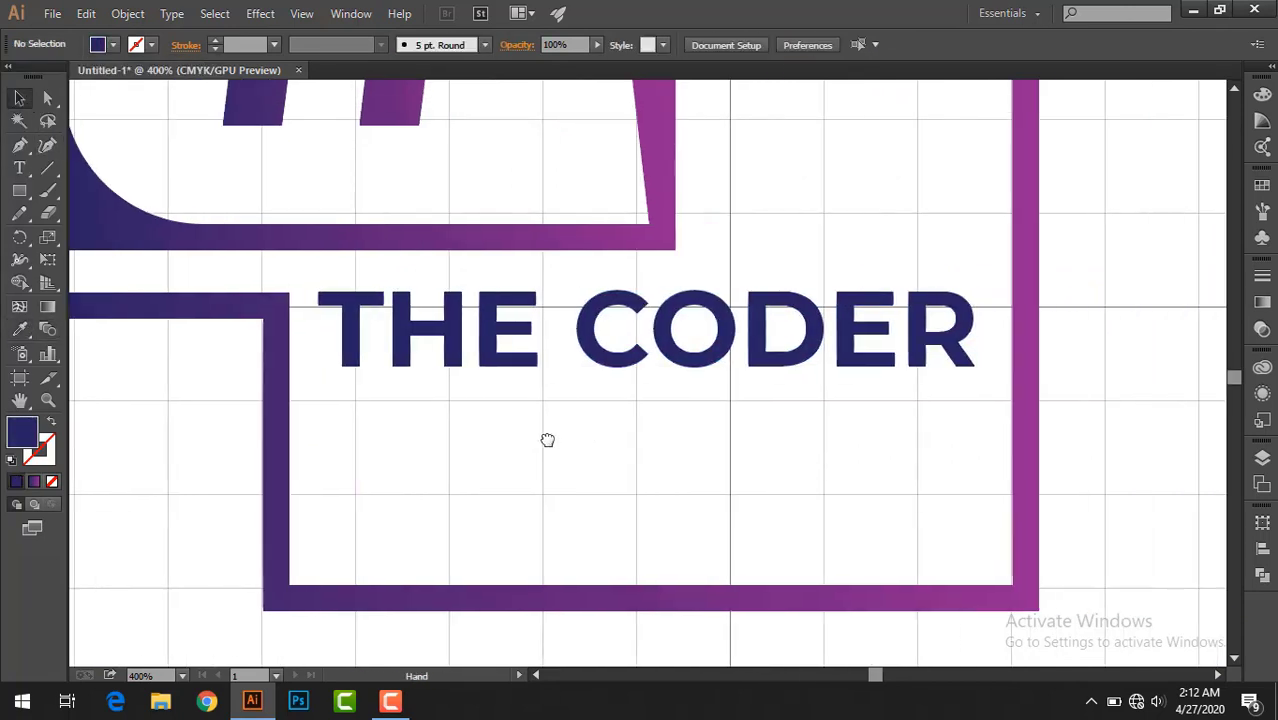
left_click(380, 458)
type("EAS")
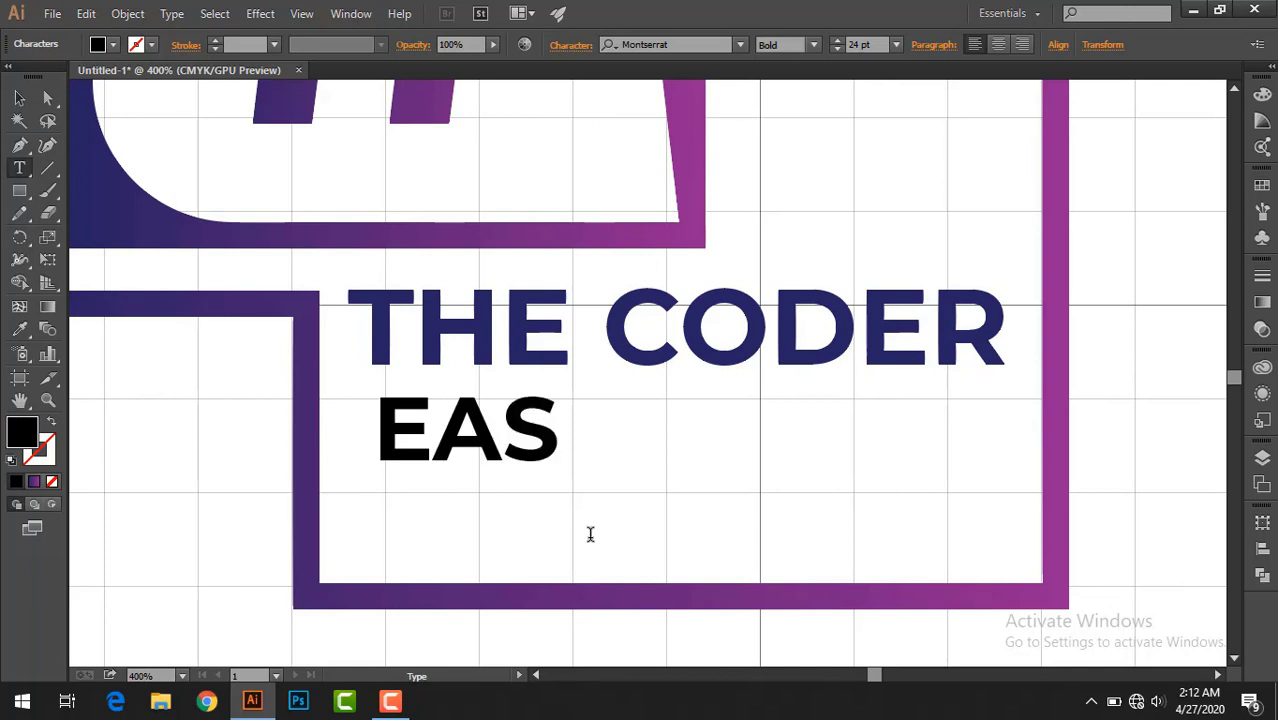
type("Y SOFTER")
key("BackSpace")
key("BackSpace")
key("BackSpace")
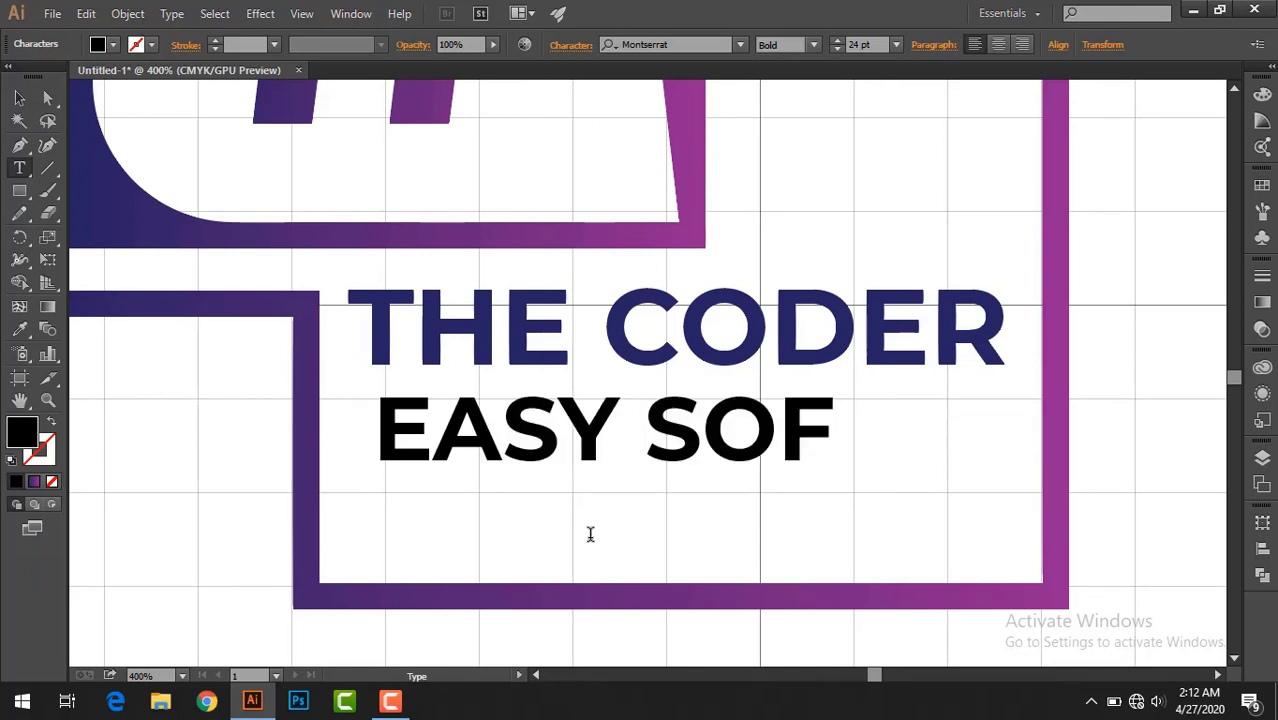
type("TWARE SOLU")
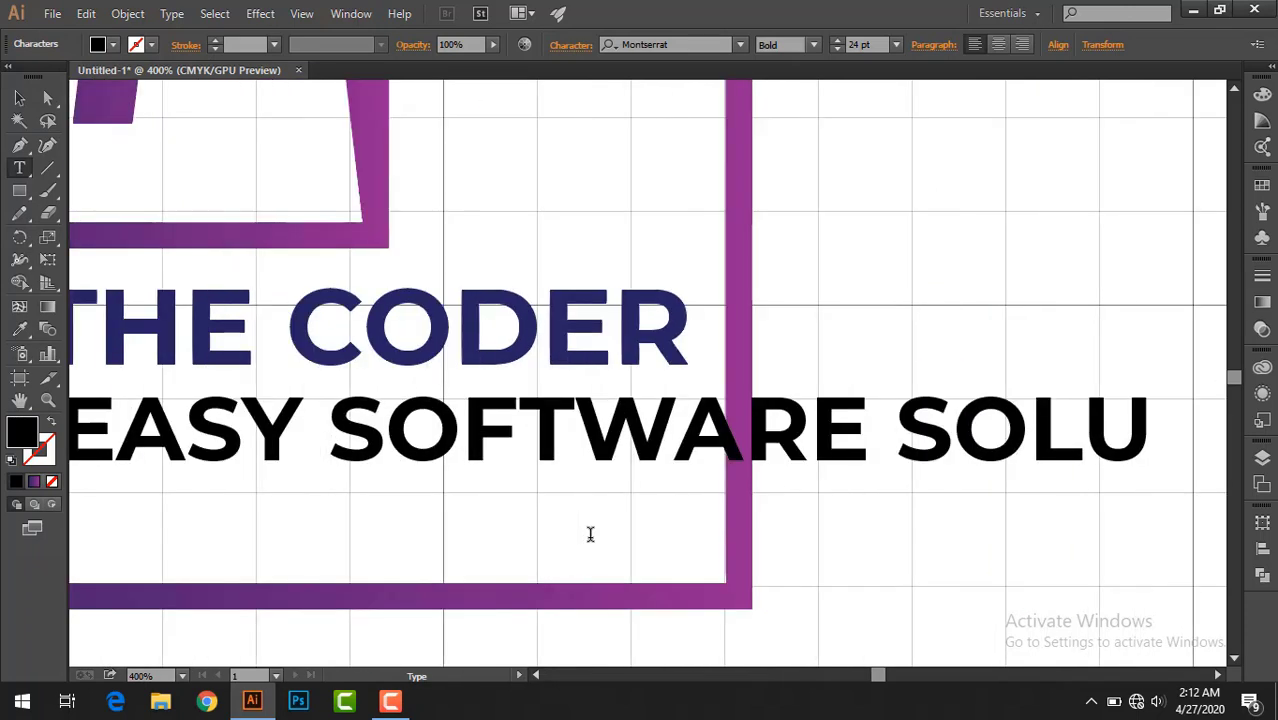
type("TIONS")
Step: Scale the tagline to about 11.12 pt and position it under THE CODER
left_click(19, 97)
left_click_drag(1222, 465, 741, 437)
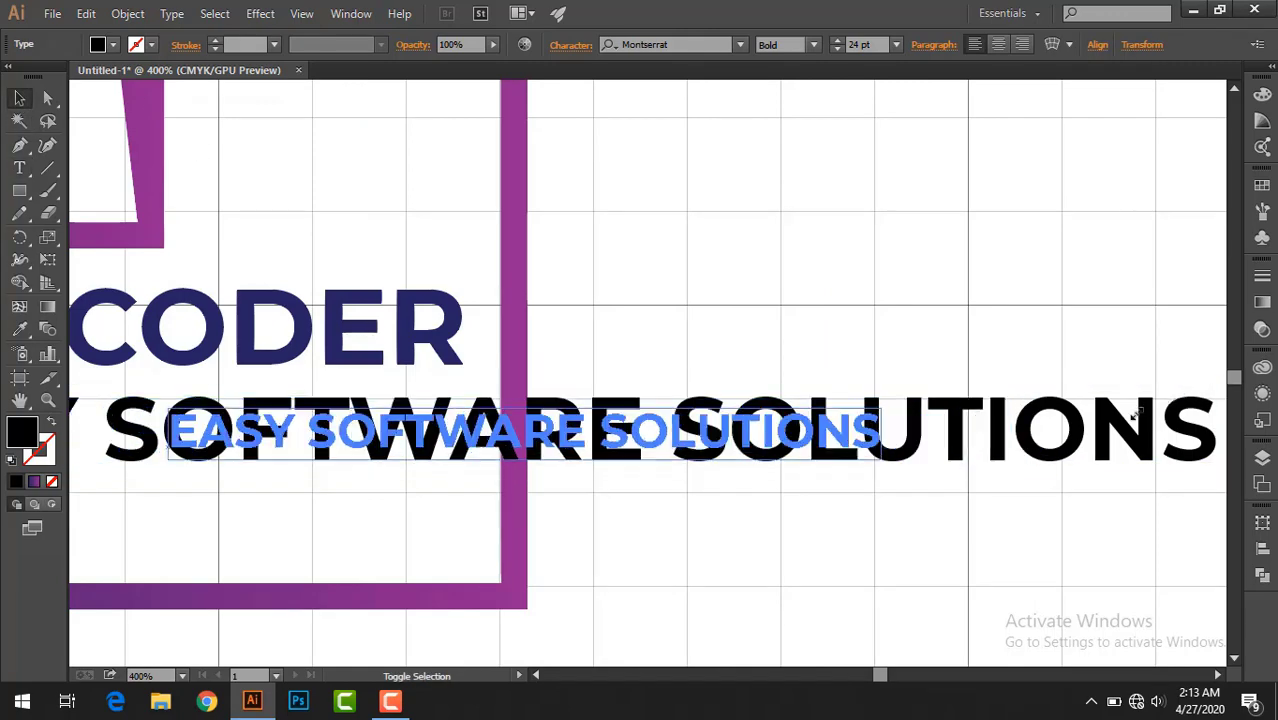
left_click_drag(600, 425, 336, 418)
scroll(870, 692, "left", 5)
left_click_drag(958, 431, 835, 447)
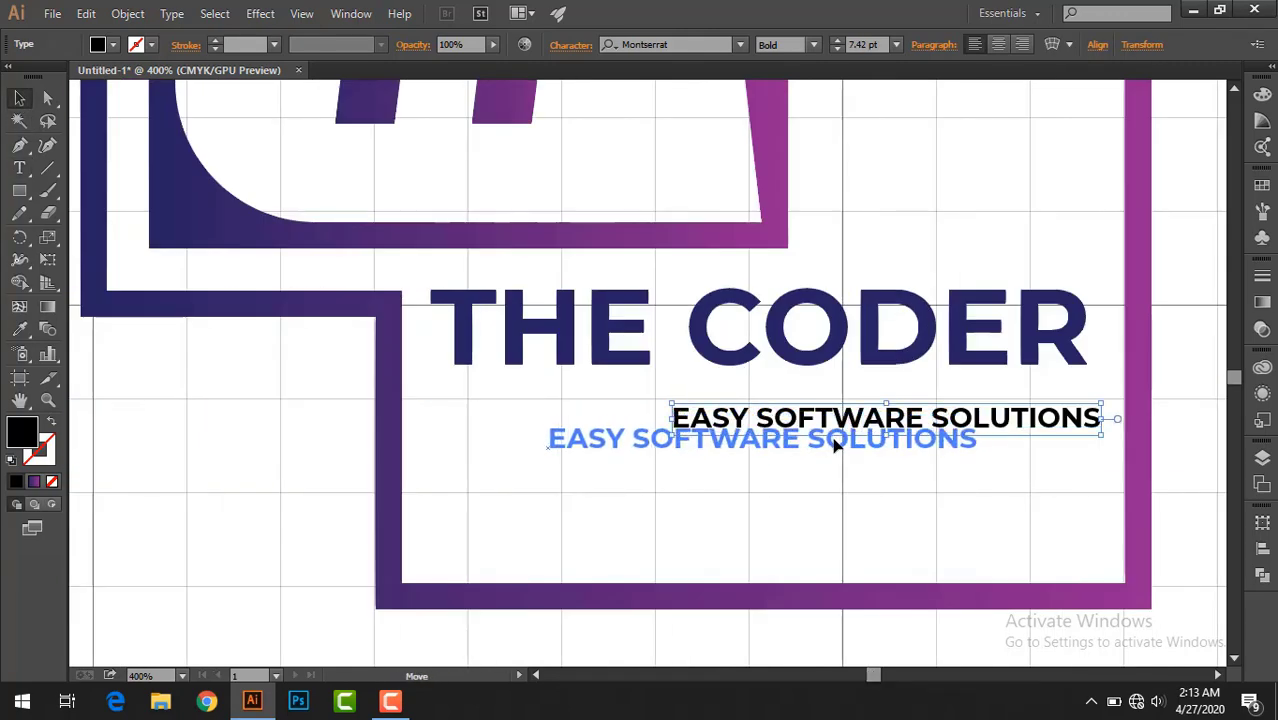
mouse_move(980, 452)
left_mouse_down()
mouse_move(1088, 548)
mouse_move(1084, 536)
left_mouse_up()
scroll(1036, 471, "down", 1)
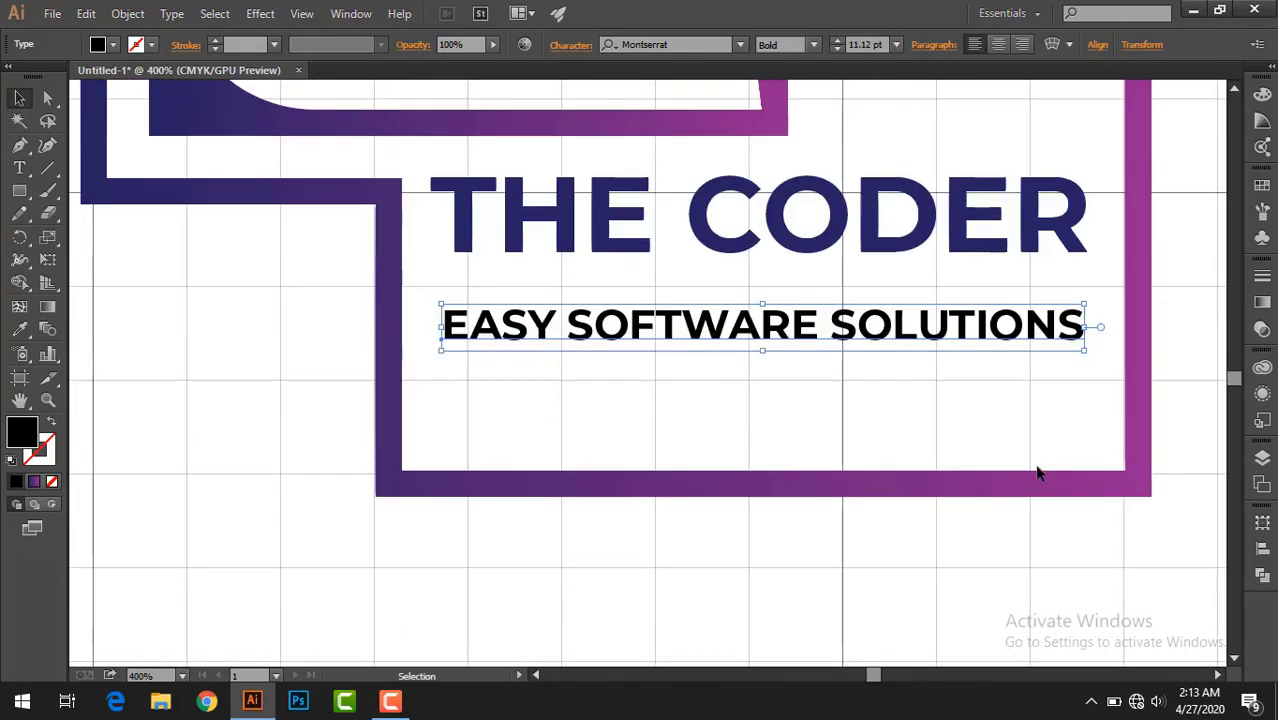
Step: Convert the EASY SOFTWARE SOLUTIONS tagline to outlines
key("ctrl+plus")
right_click(787, 285)
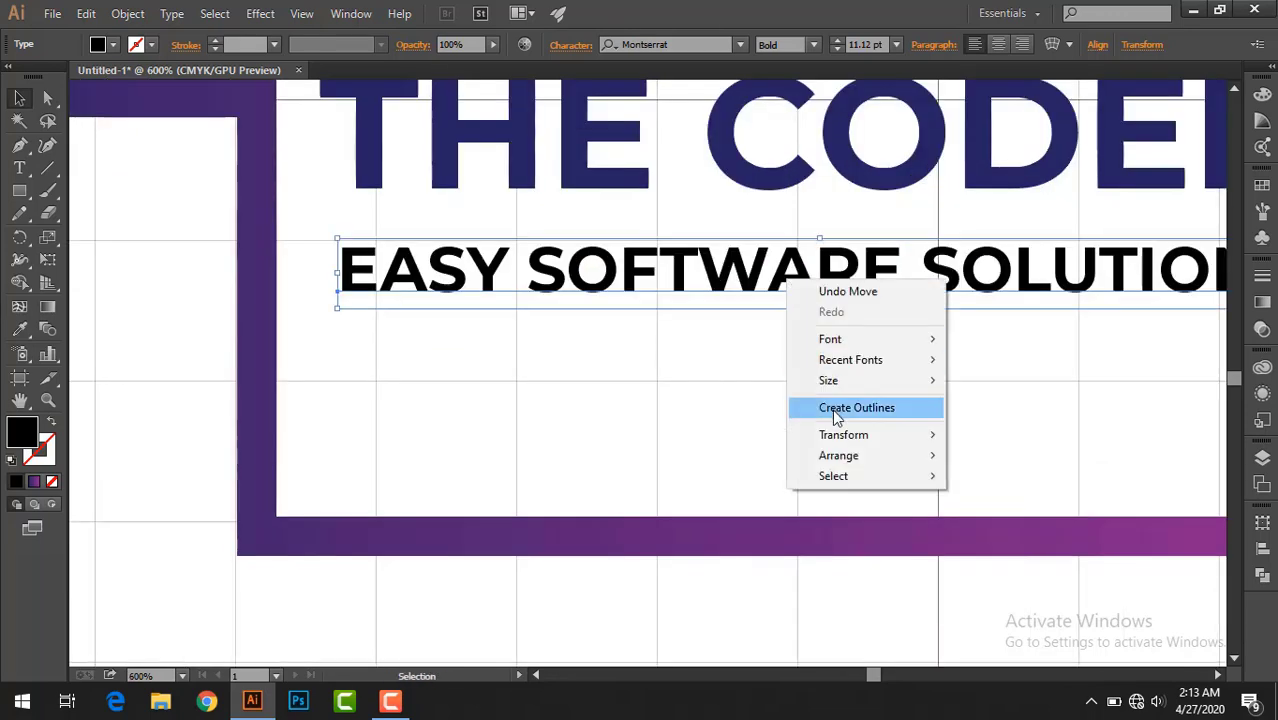
left_click(825, 406)
left_click(881, 414)
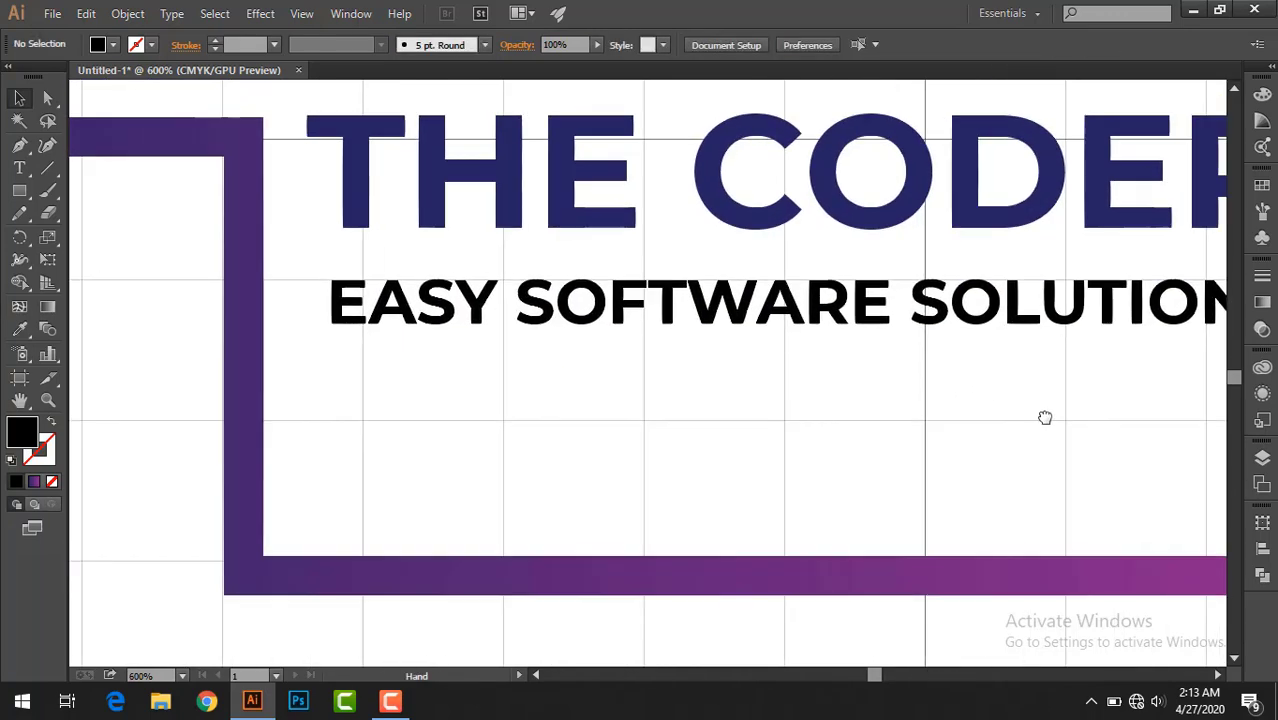
left_click(600, 320)
Step: Fill the outlined tagline purple and zoom out to review the logo
left_click(113, 44)
left_click(184, 93)
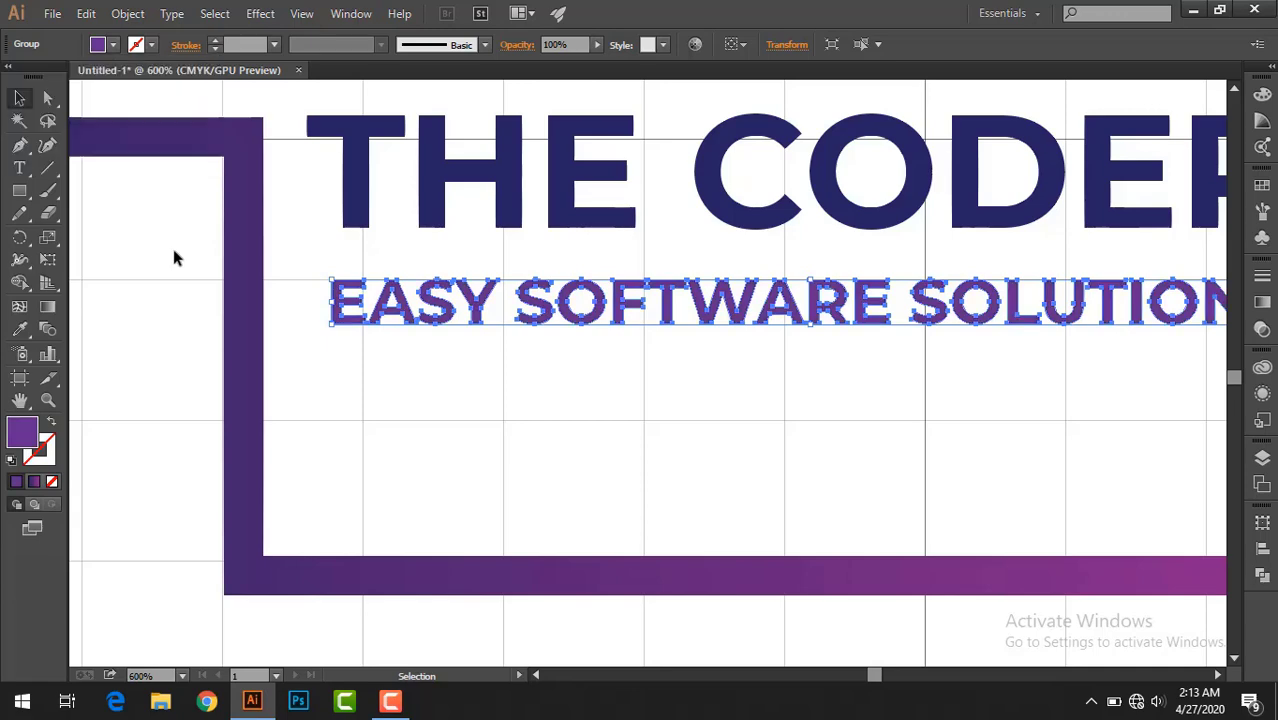
left_click(173, 249)
key("ctrl+0")
key("ctrl+minus")
key("ctrl+plus")
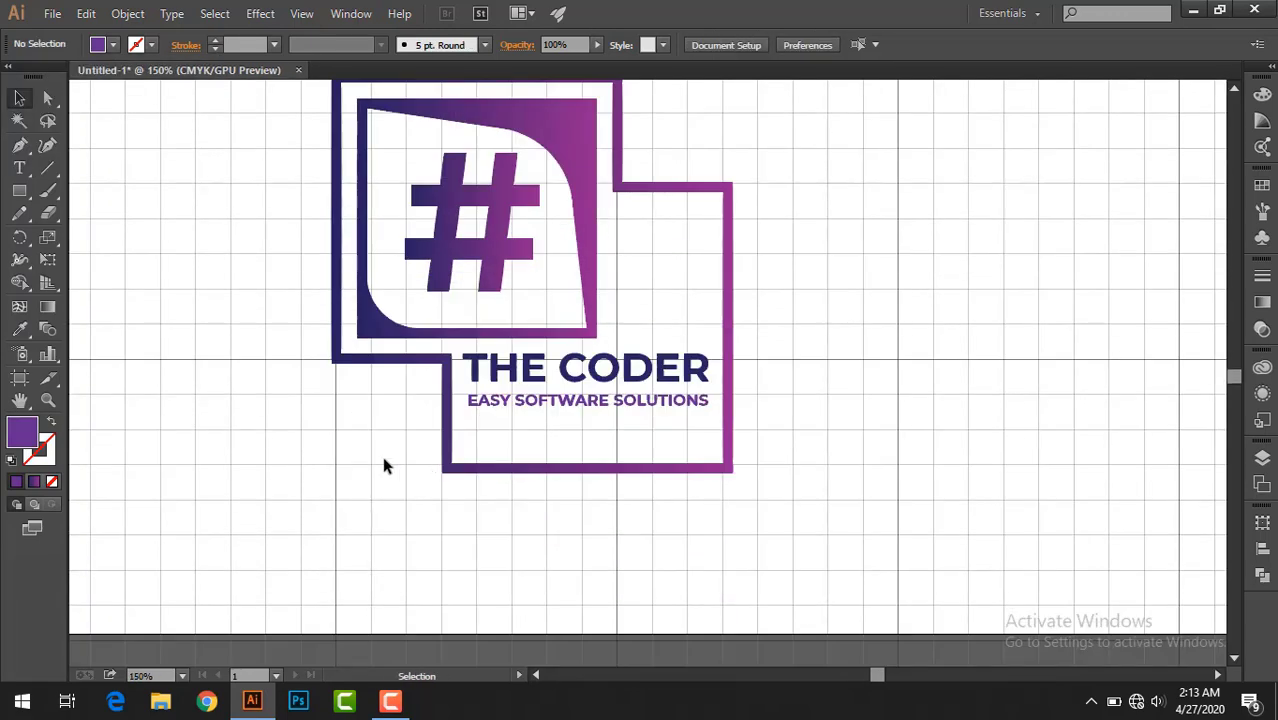
scroll(382, 456, "up", 1)
scroll(784, 377, "down", 1)
Step: Fill THE CODER purple and recolour the tagline dark navy
left_click(603, 424)
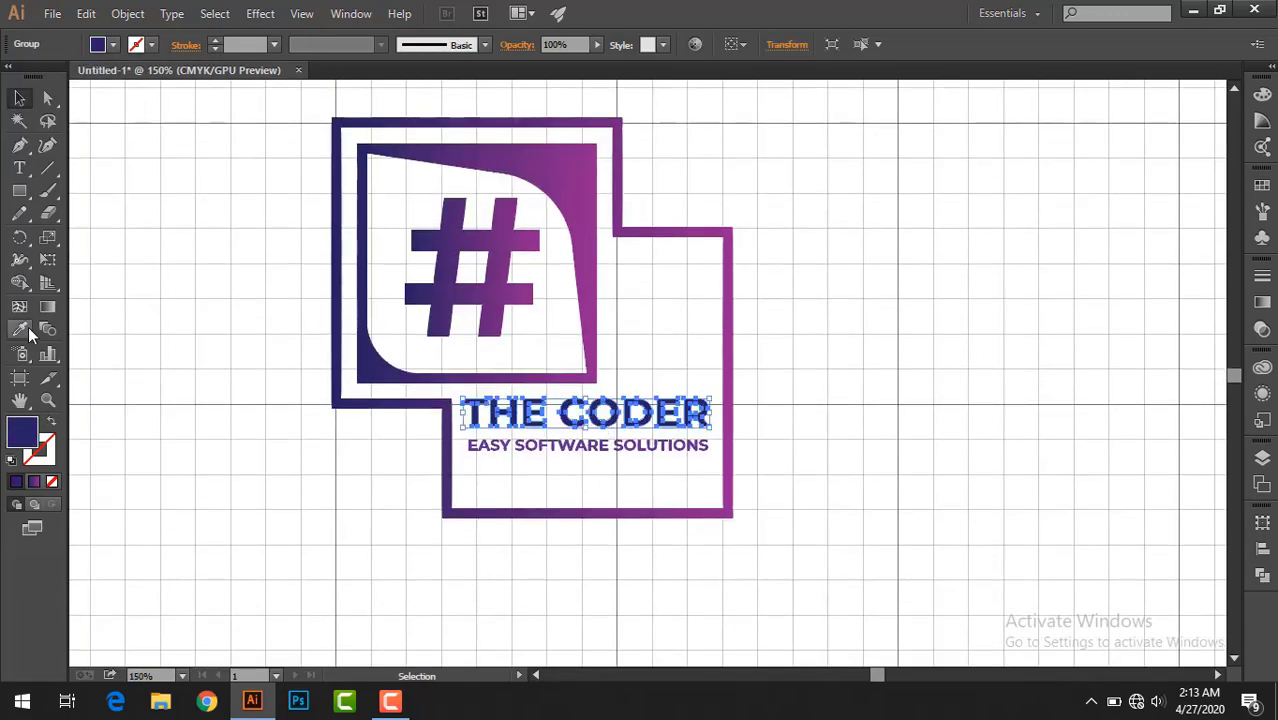
left_click(113, 44)
left_click(184, 93)
left_click(268, 382)
left_click(547, 449)
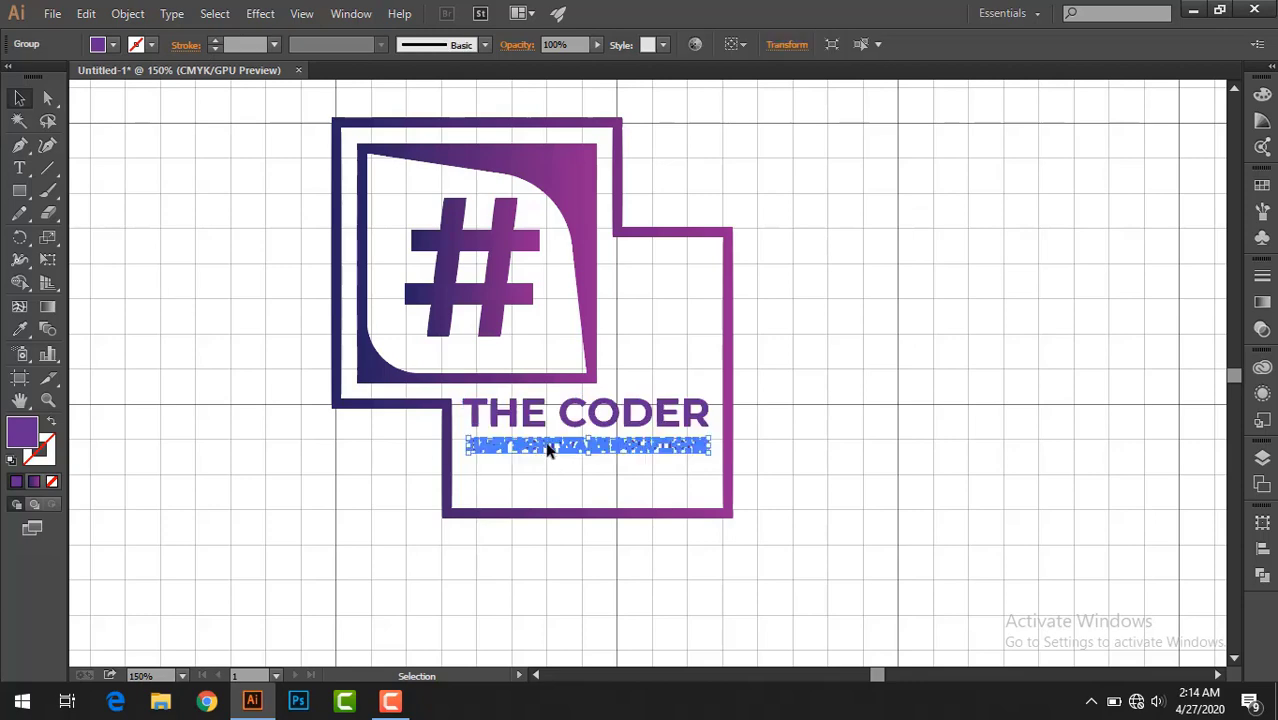
left_click(113, 44)
left_click(200, 93)
left_click(186, 222)
left_click(368, 478)
Step: Toggle the canvas grid off and back on, then select THE CODER title group
left_click(258, 13)
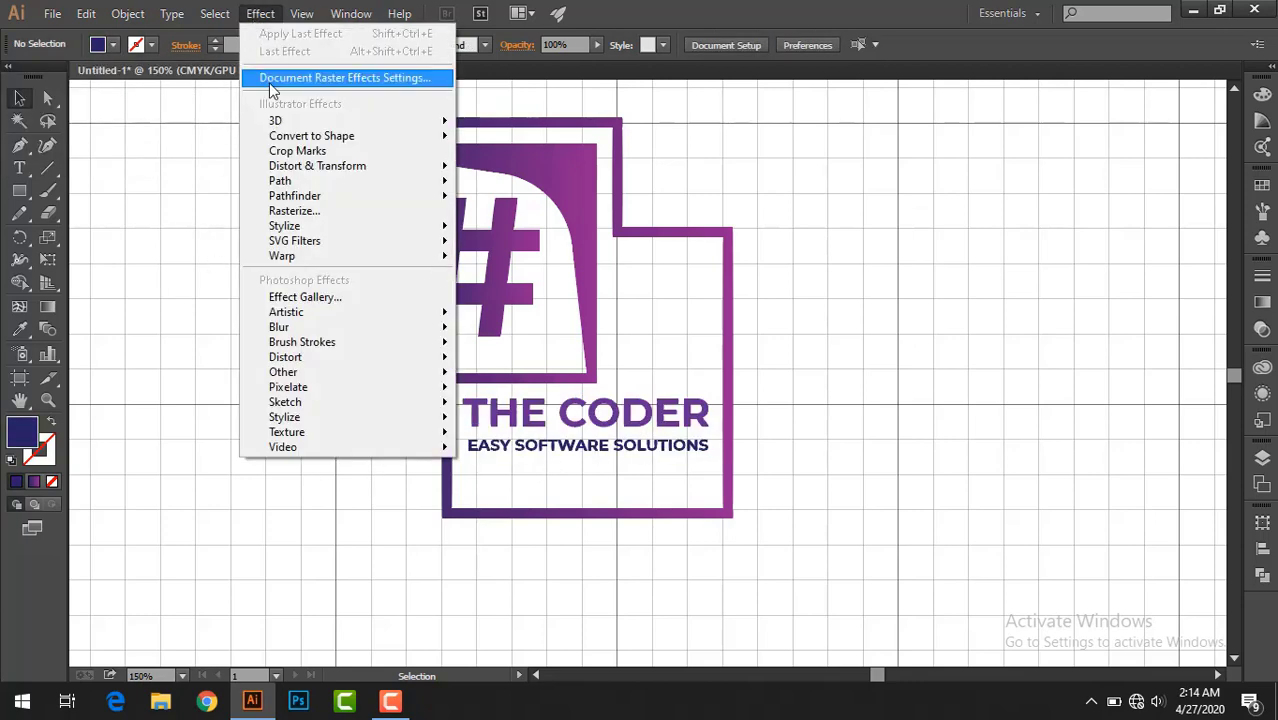
left_click(395, 654)
scroll(379, 530, "up", 3)
scroll(379, 530, "down", 1)
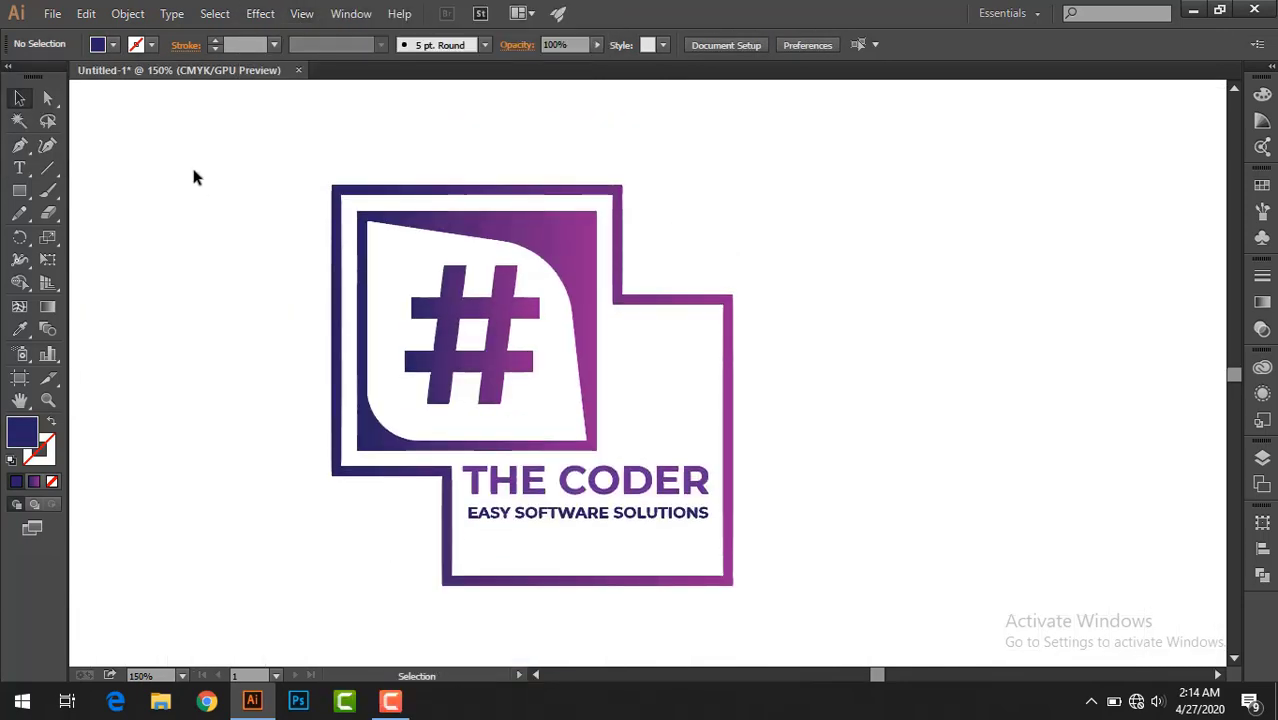
left_click(301, 13)
left_click(420, 658)
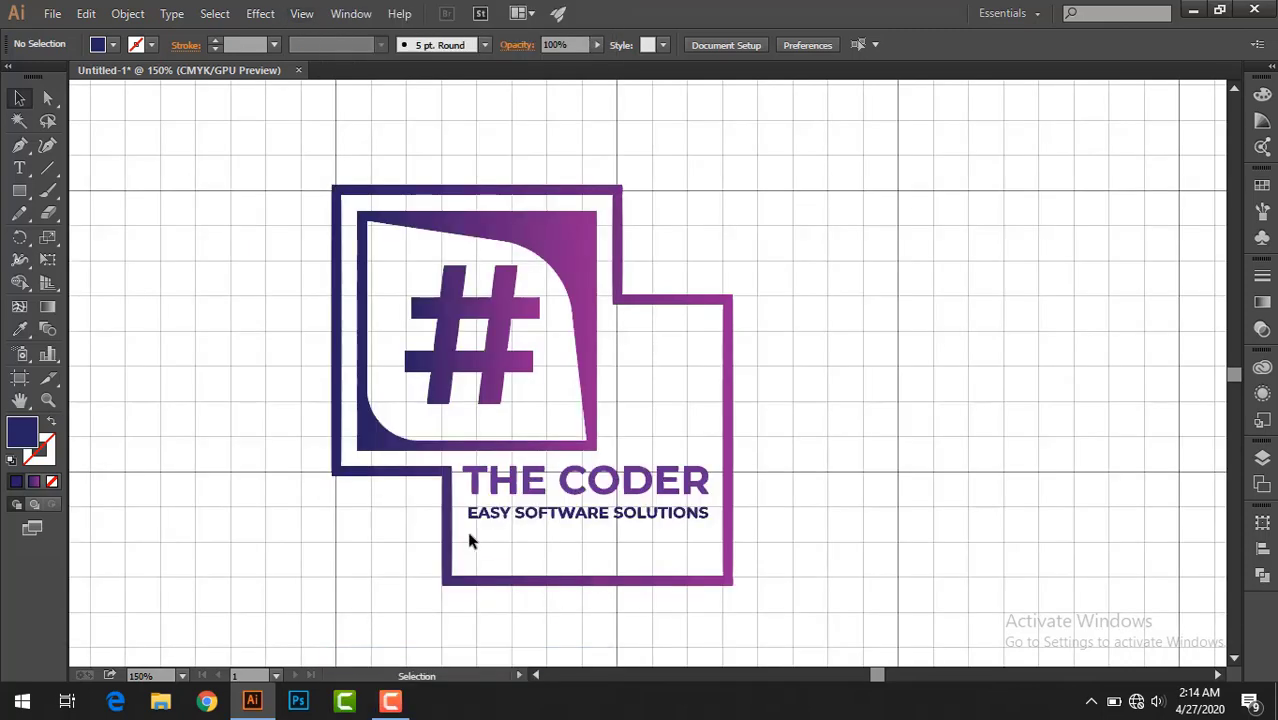
left_click(471, 537)
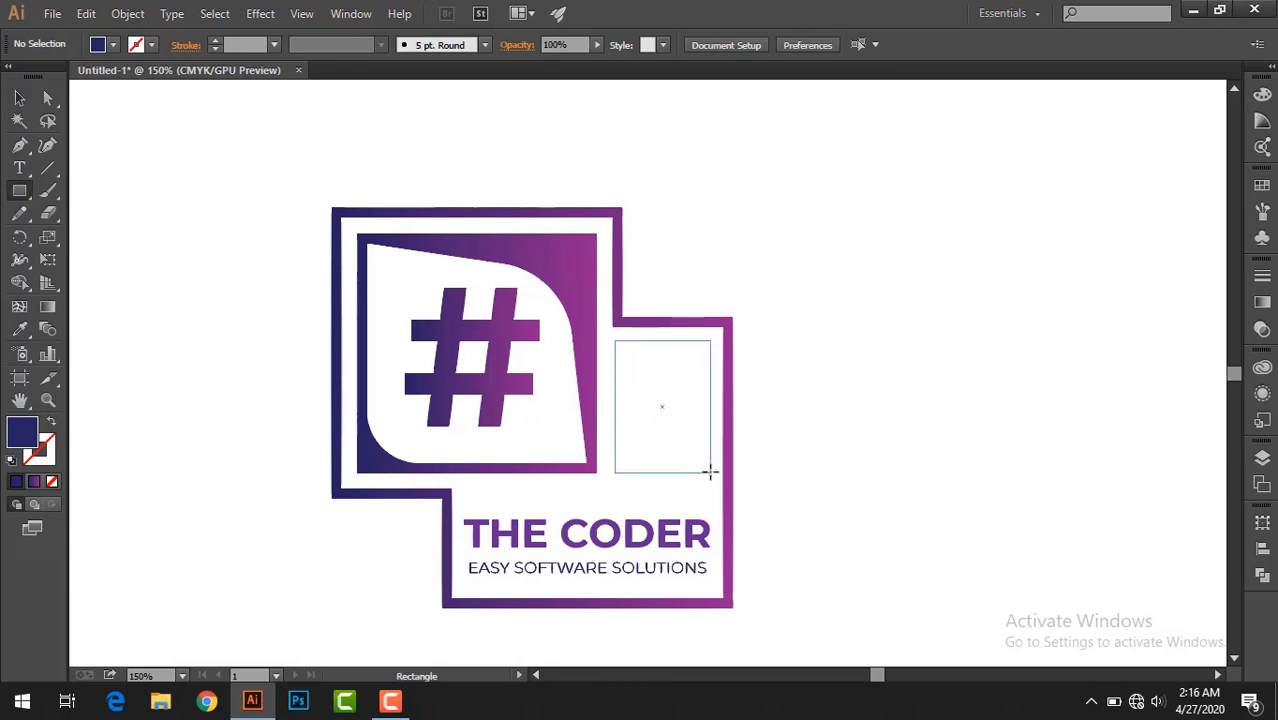
Step: Draw a rectangle right of the hashtag square and sample the frame's gradient onto it
left_click_drag(709, 472, 710, 472)
key("v")
left_click(226, 346)
left_click(662, 406)
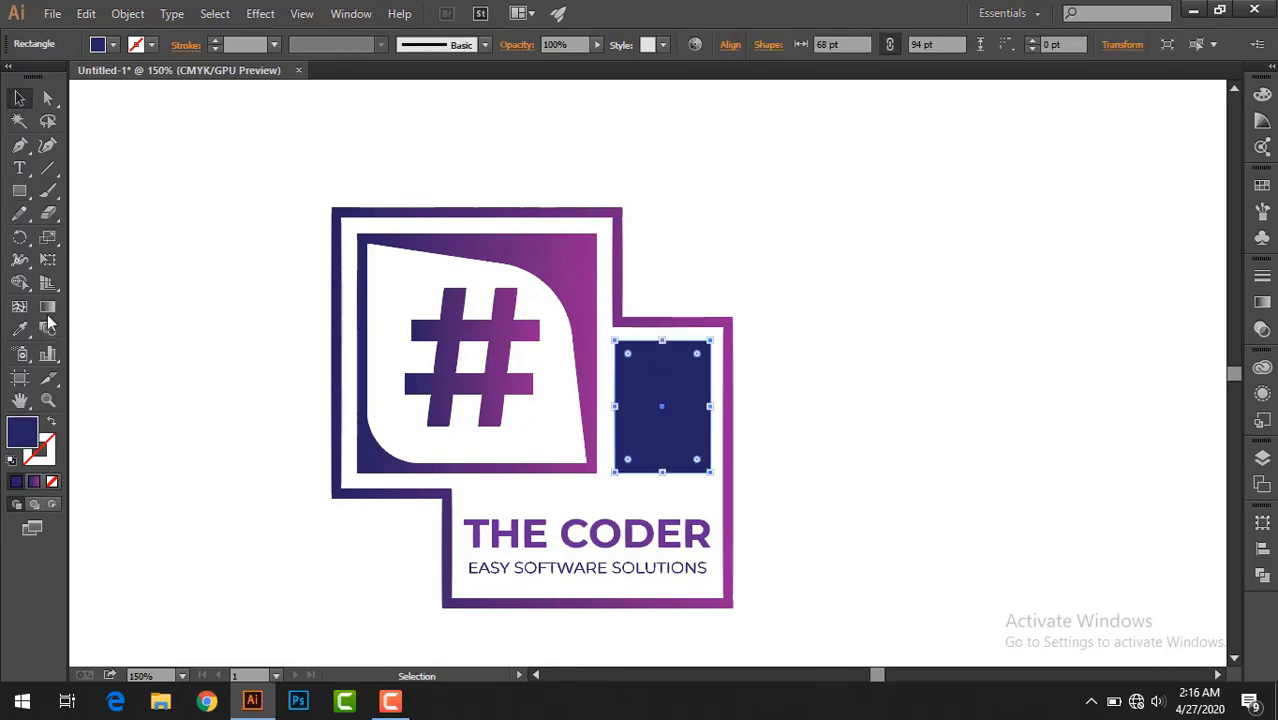
key("i")
left_click(580, 300)
key("v")
left_click(182, 202)
left_click(650, 431)
Step: Fill the side rectangle flat purple, then lighter purple, and adjust its bottom edge
left_click(113, 44)
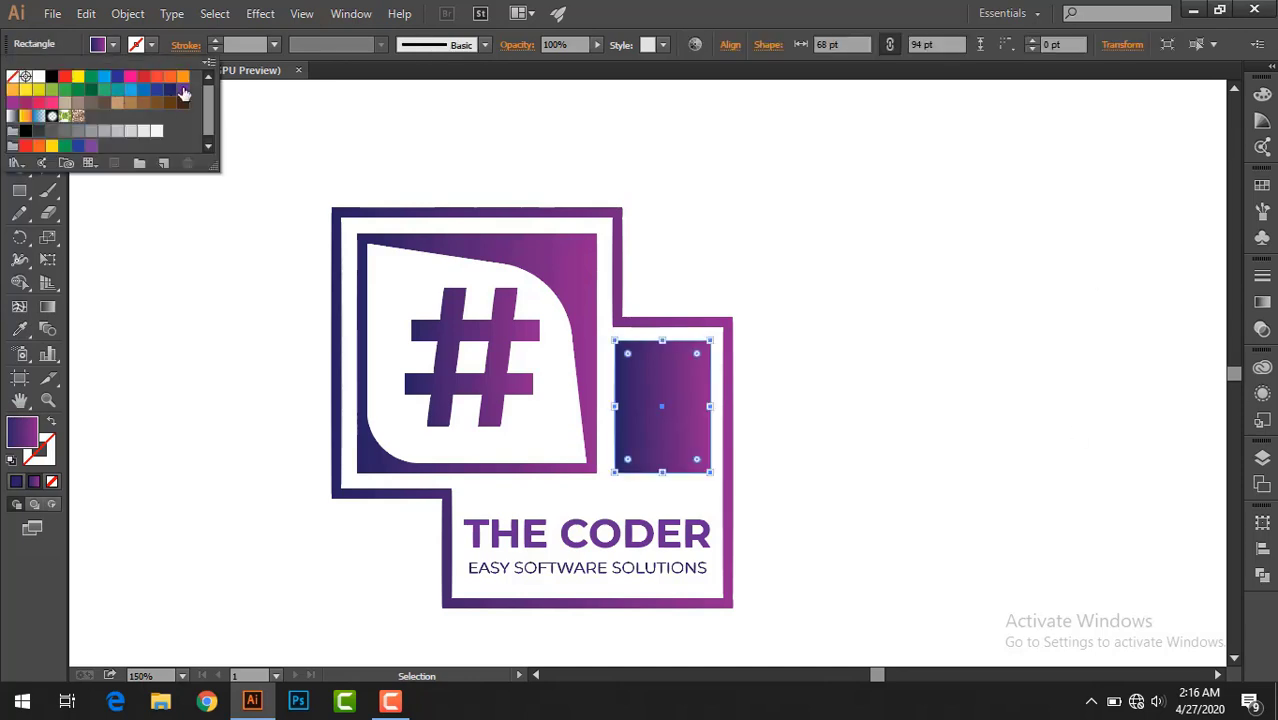
left_click(182, 89)
left_click(113, 44)
left_click(95, 146)
left_click(157, 282)
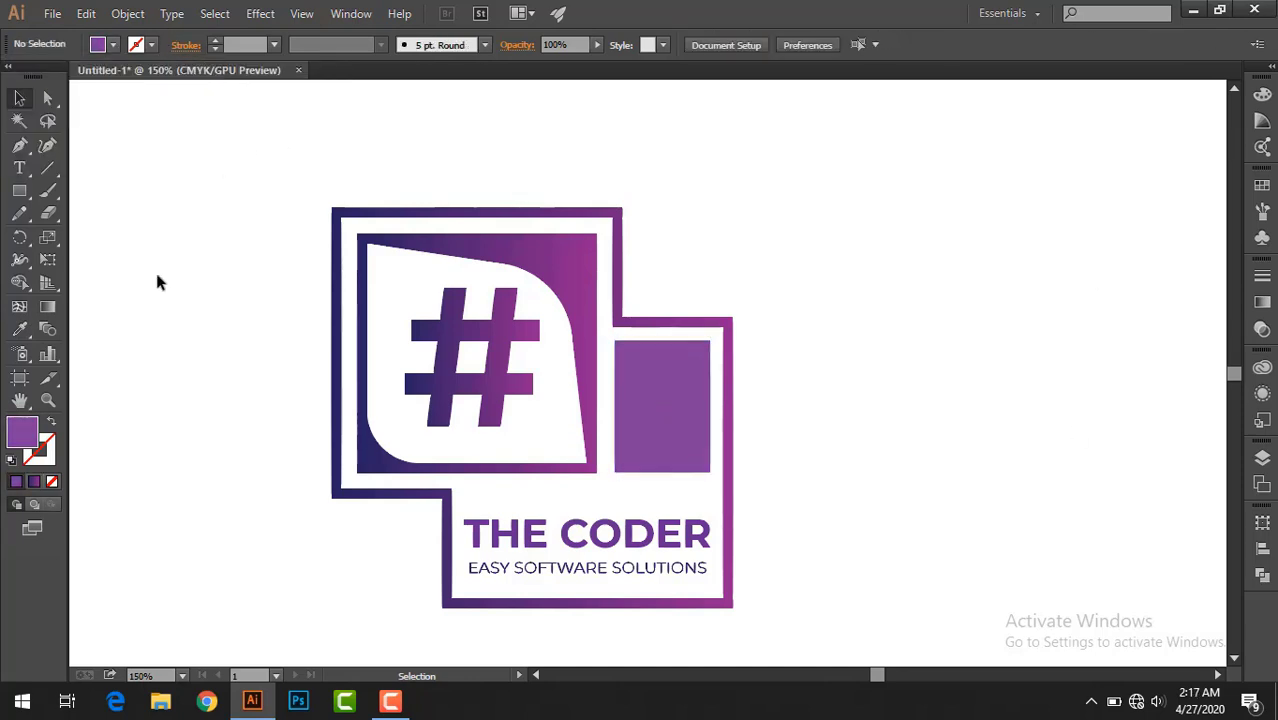
left_click(663, 462)
left_click_drag(664, 497, 664, 497)
left_click(823, 472)
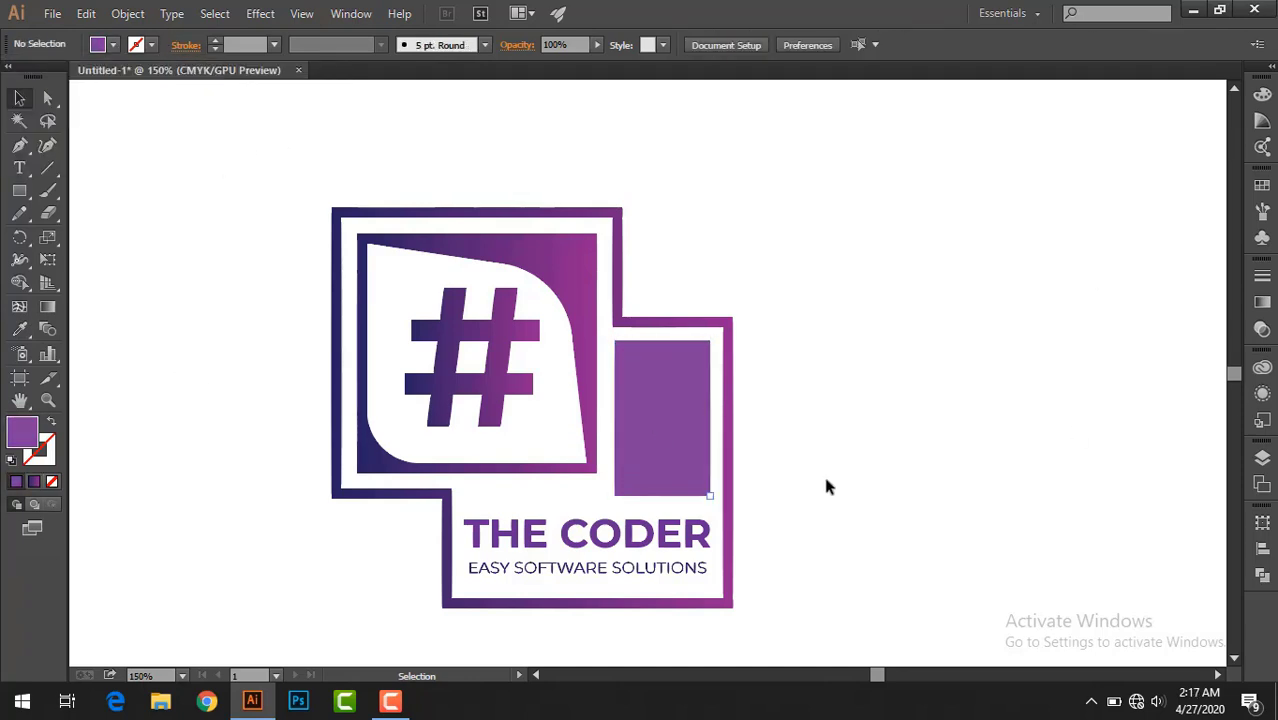
scroll(823, 472, "down", 2)
Step: Reapply the frame's purple gradient to the side rectangle with the Eyedropper
left_click(694, 348)
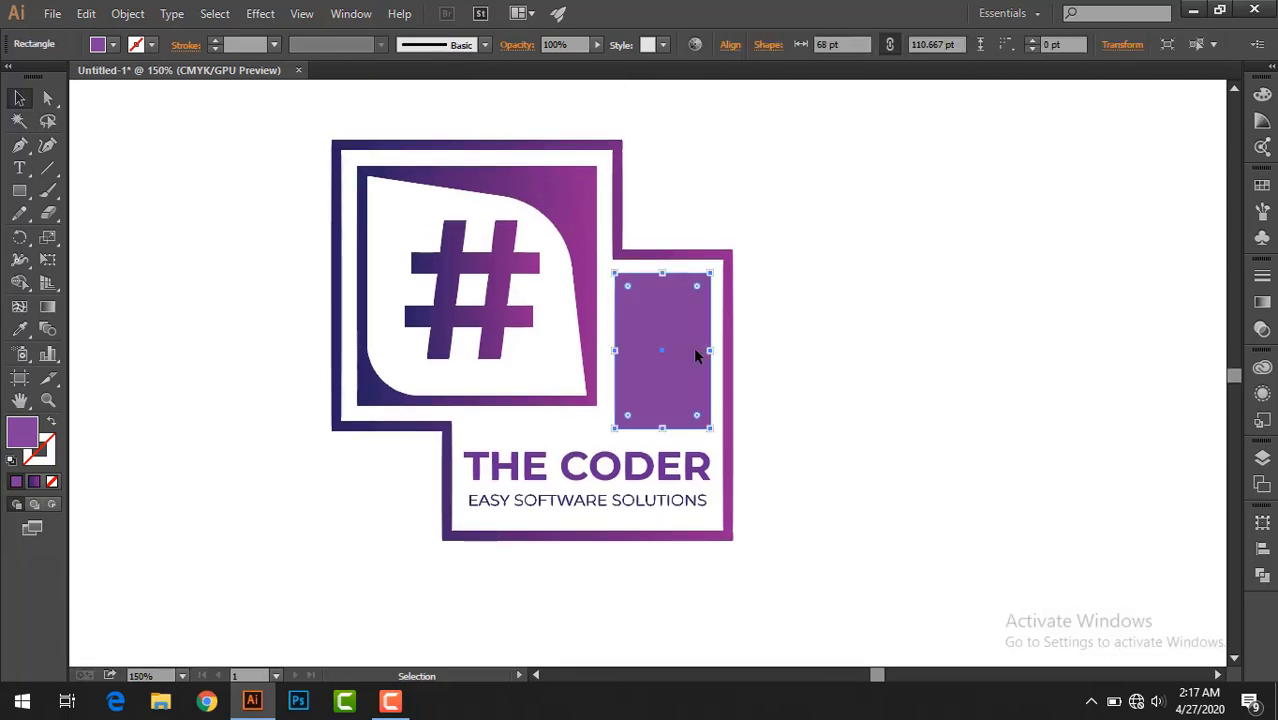
key("Delete")
key("ctrl+z")
left_click(663, 350)
key("i")
left_click(470, 385)
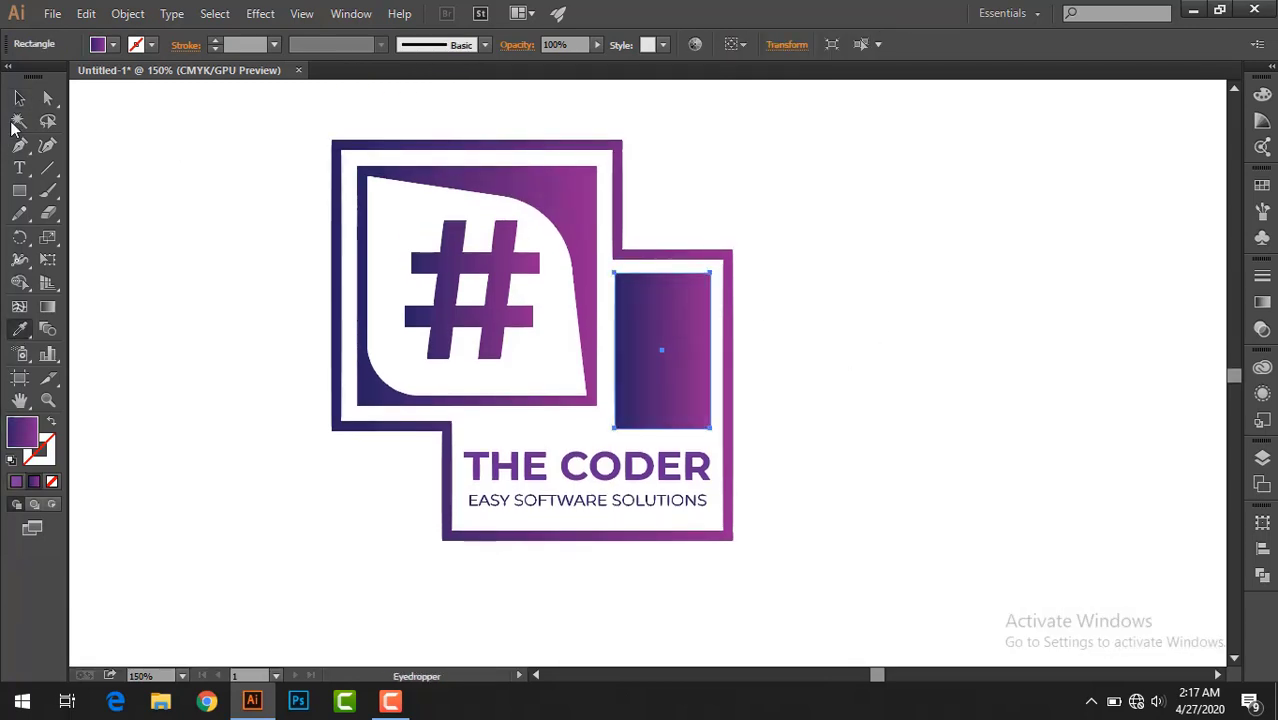
Step: Reverse the side rectangle's gradient and retint its right stop purple
left_click(1262, 302)
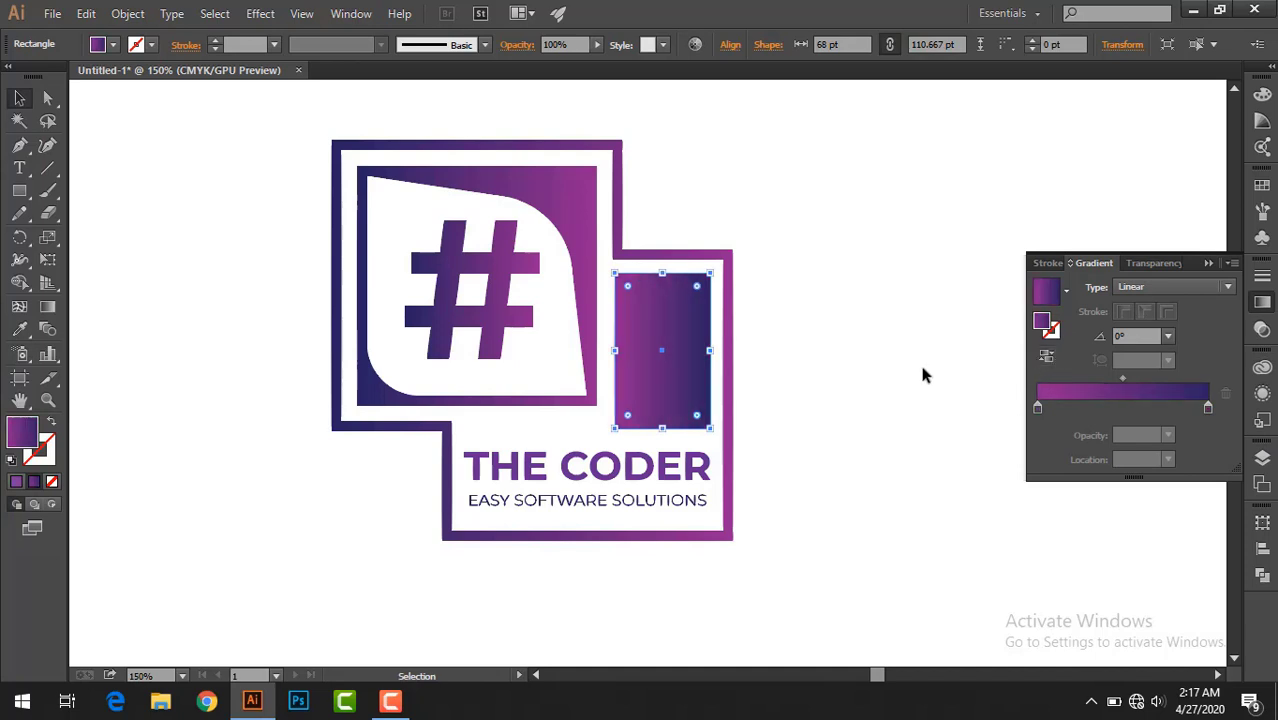
left_click(921, 371)
left_click(693, 374)
double_click(1208, 408)
left_click(1108, 480)
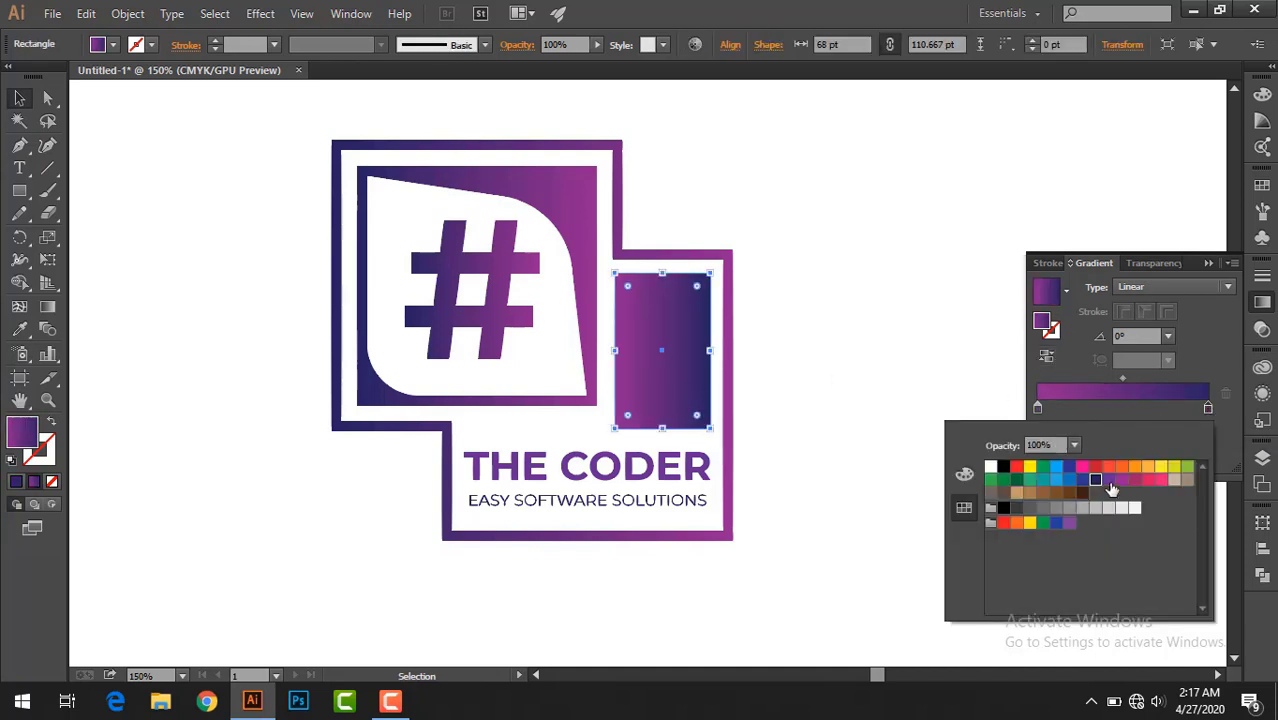
left_click(964, 474)
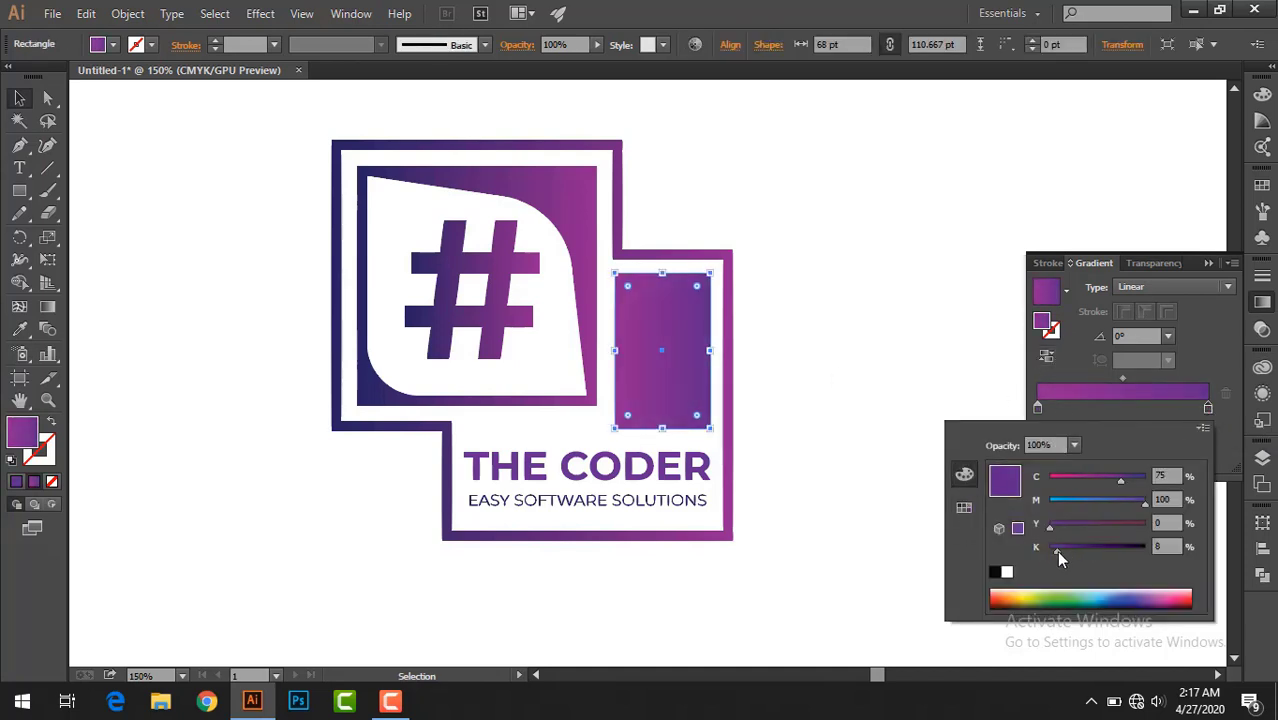
left_click(800, 380)
key("ctrl+r")
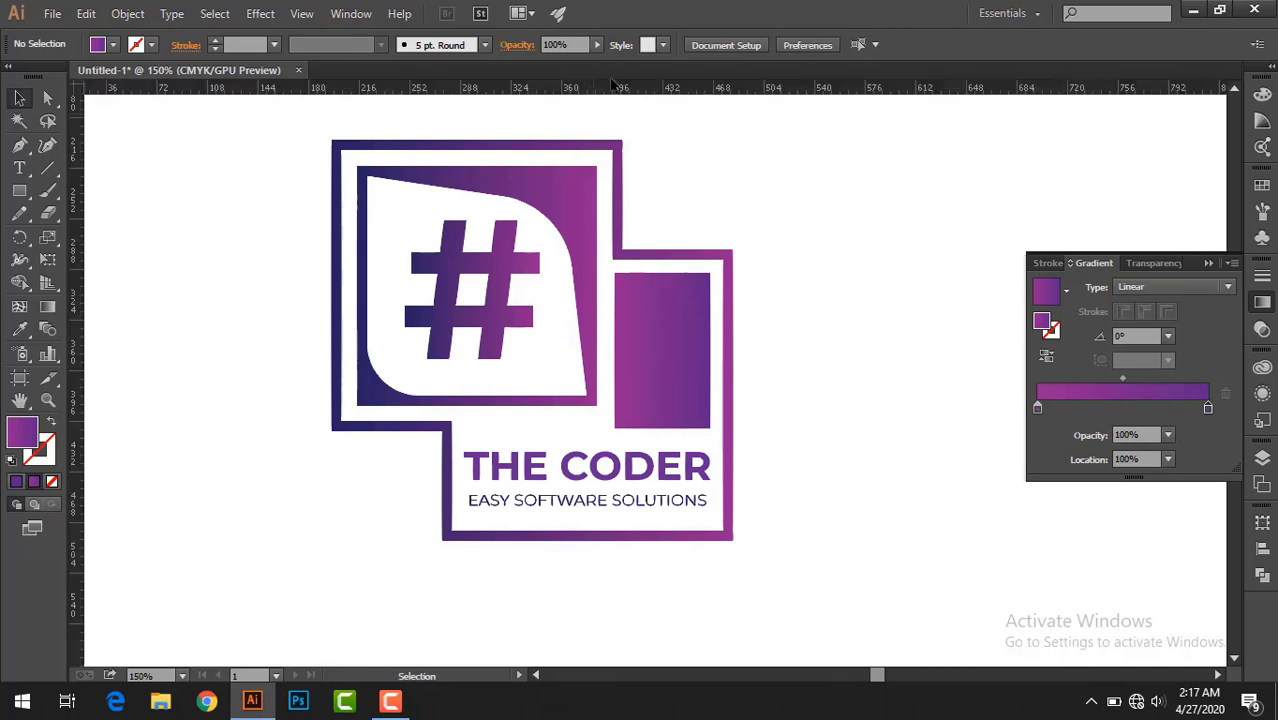
Step: Add a horizontal guide, stretch the side rectangle down to it, and nudge it left
left_click_drag(604, 440, 606, 438)
scroll(843, 330, "down", 3)
left_click(679, 271)
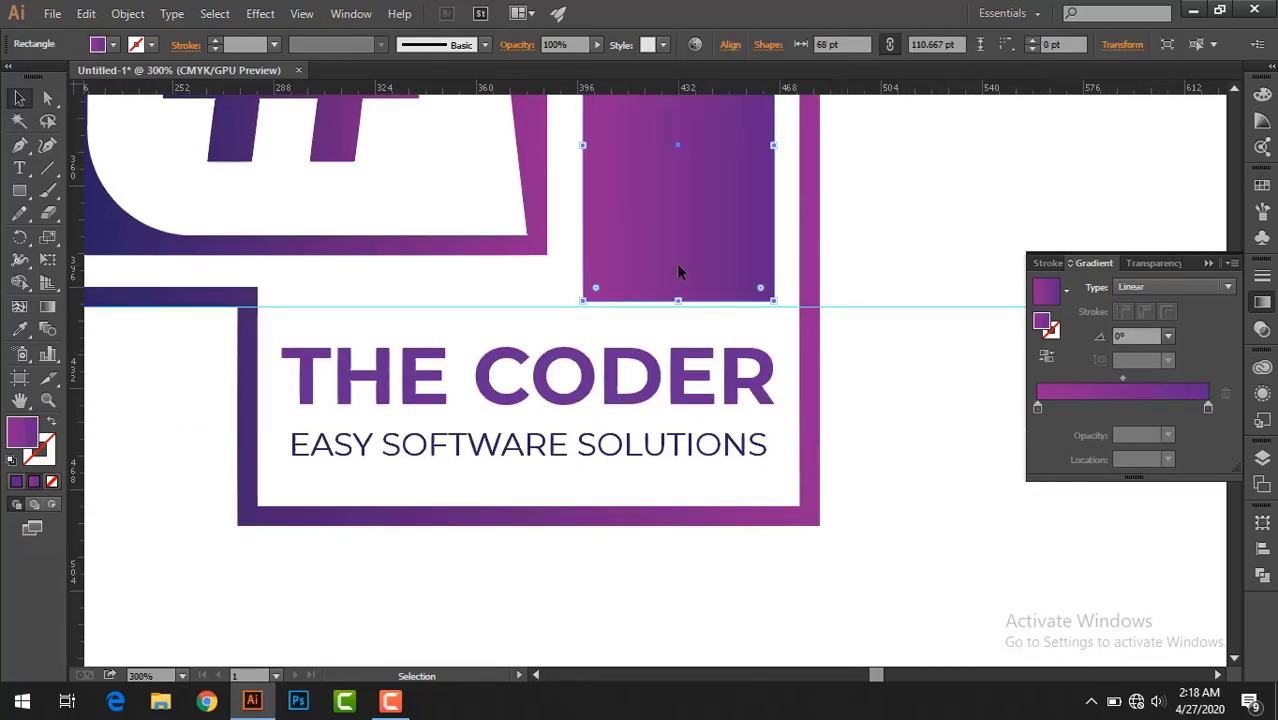
left_click_drag(679, 294, 679, 303)
left_click(921, 243)
scroll(921, 243, "up", 3)
scroll(921, 243, "up", 1)
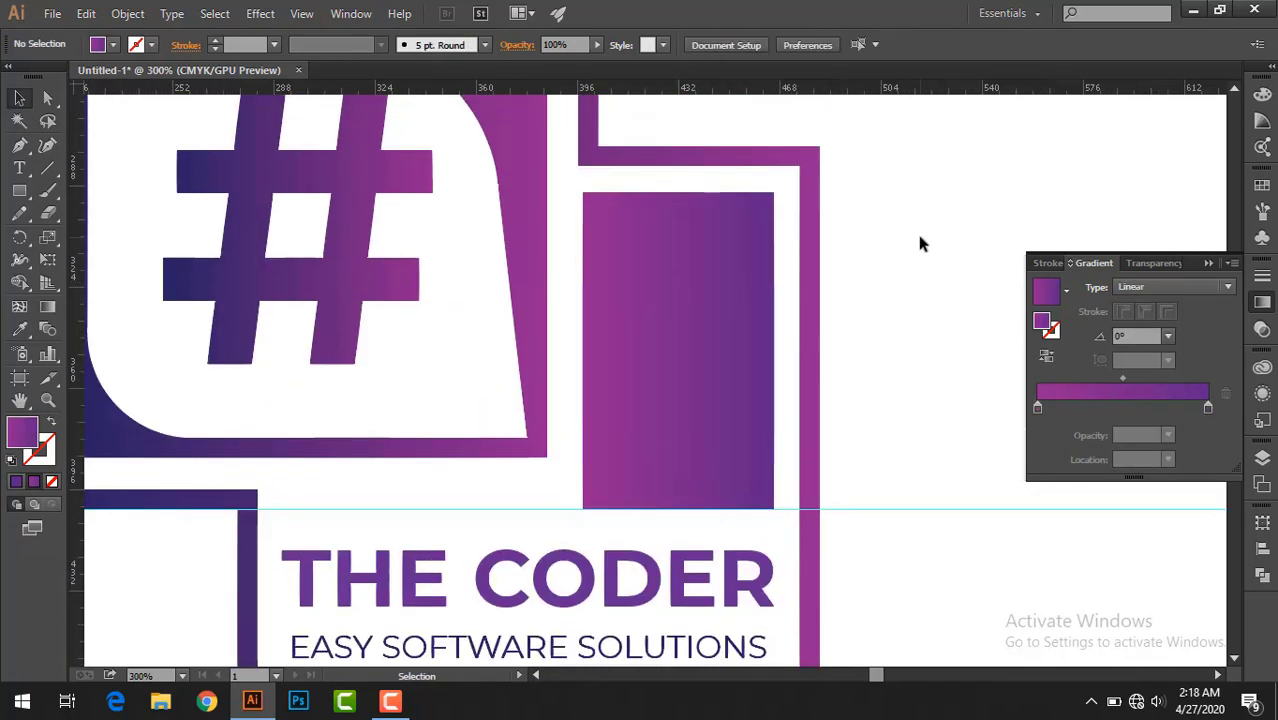
left_click(742, 260)
key("Left")
left_click(916, 240)
scroll(916, 240, "down", 2)
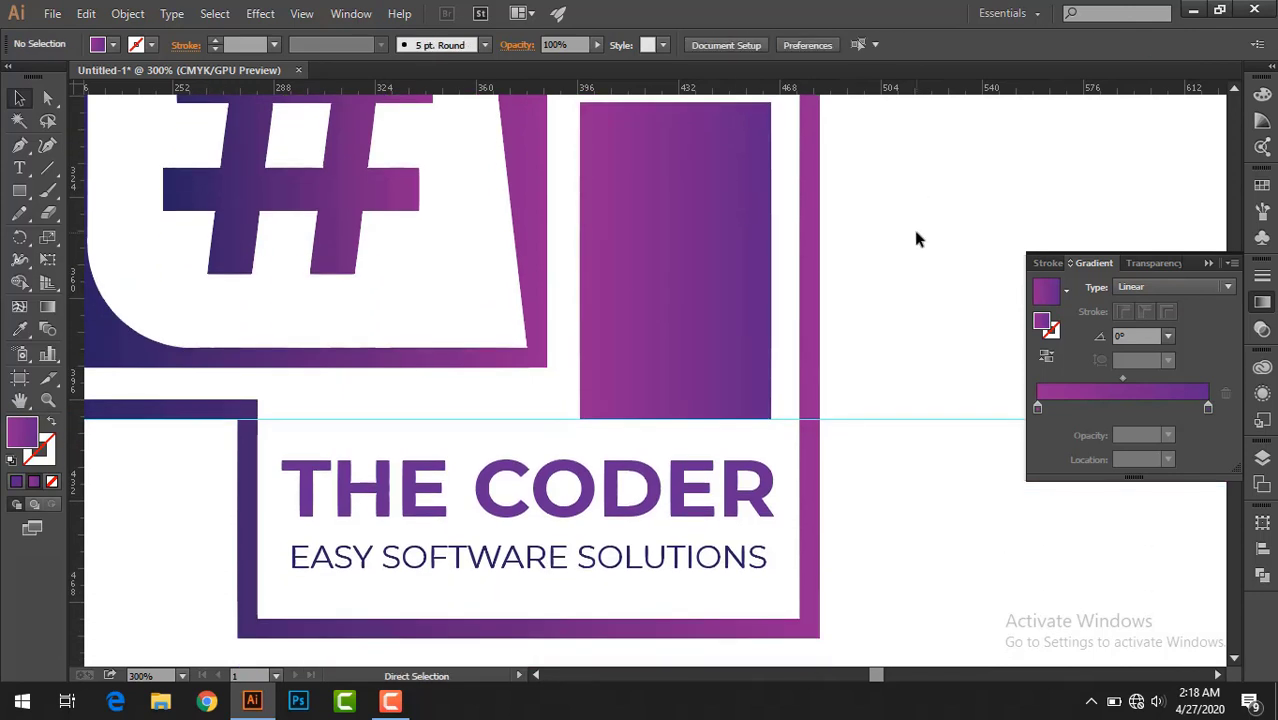
Step: View the whole logo, deleting then restoring the gradient side rectangle
key("ctrl+1")
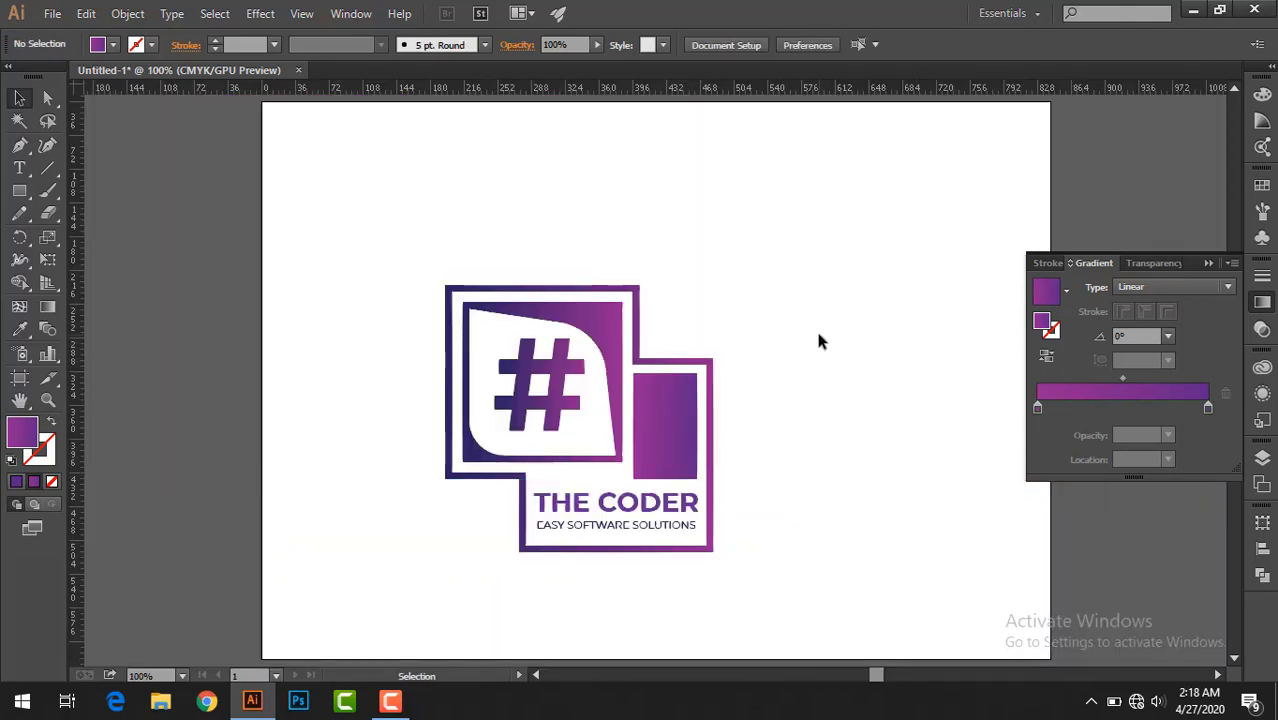
key("ctrl+plus")
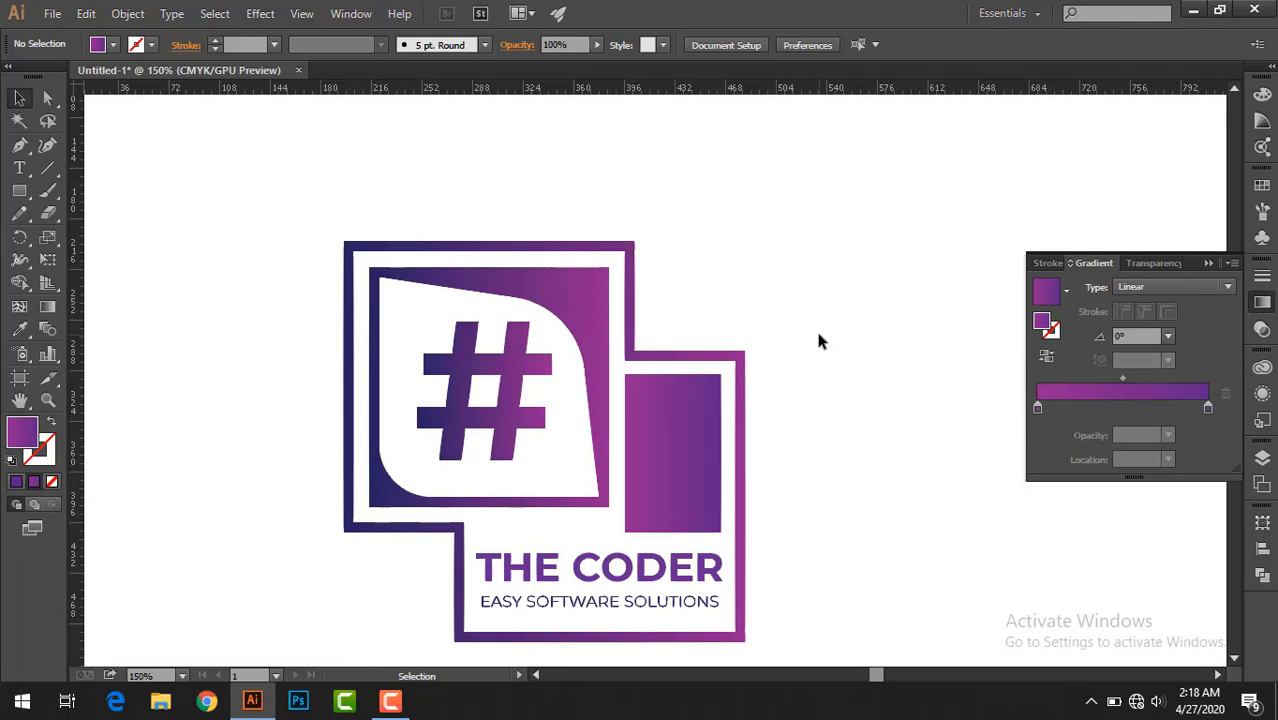
left_click(664, 433)
key("Delete")
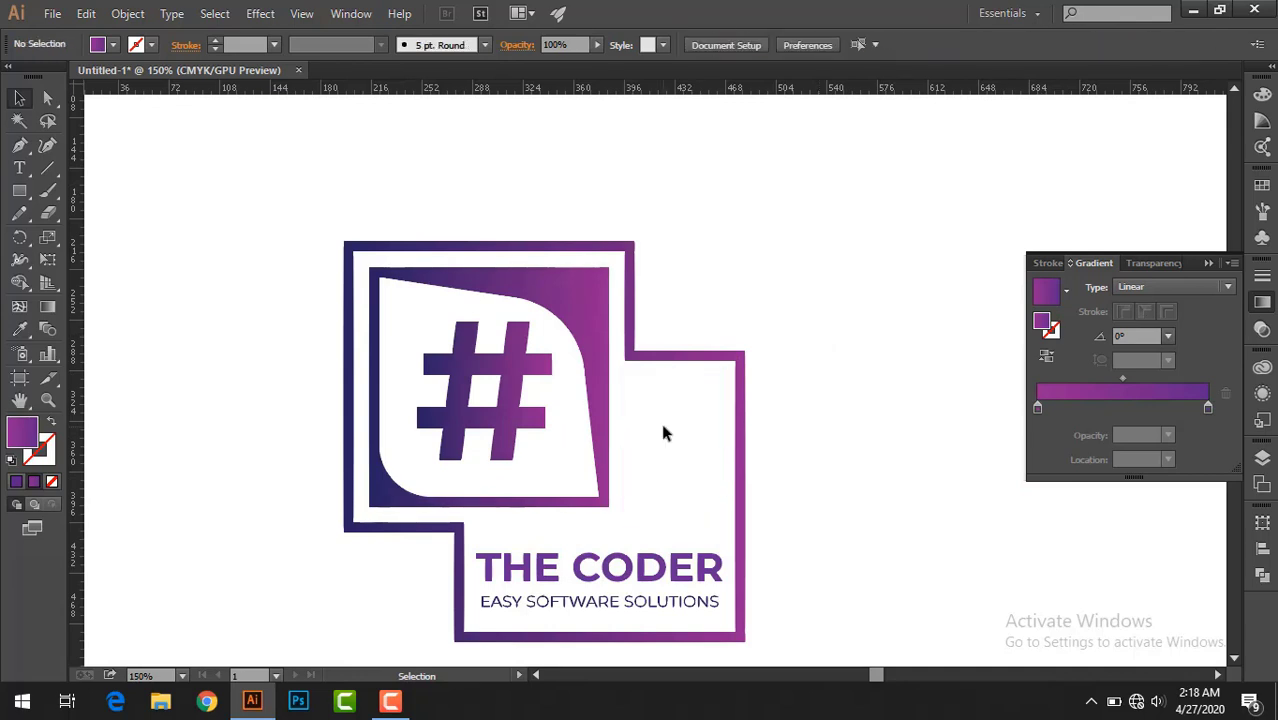
key("ctrl+z")
left_click(873, 254)
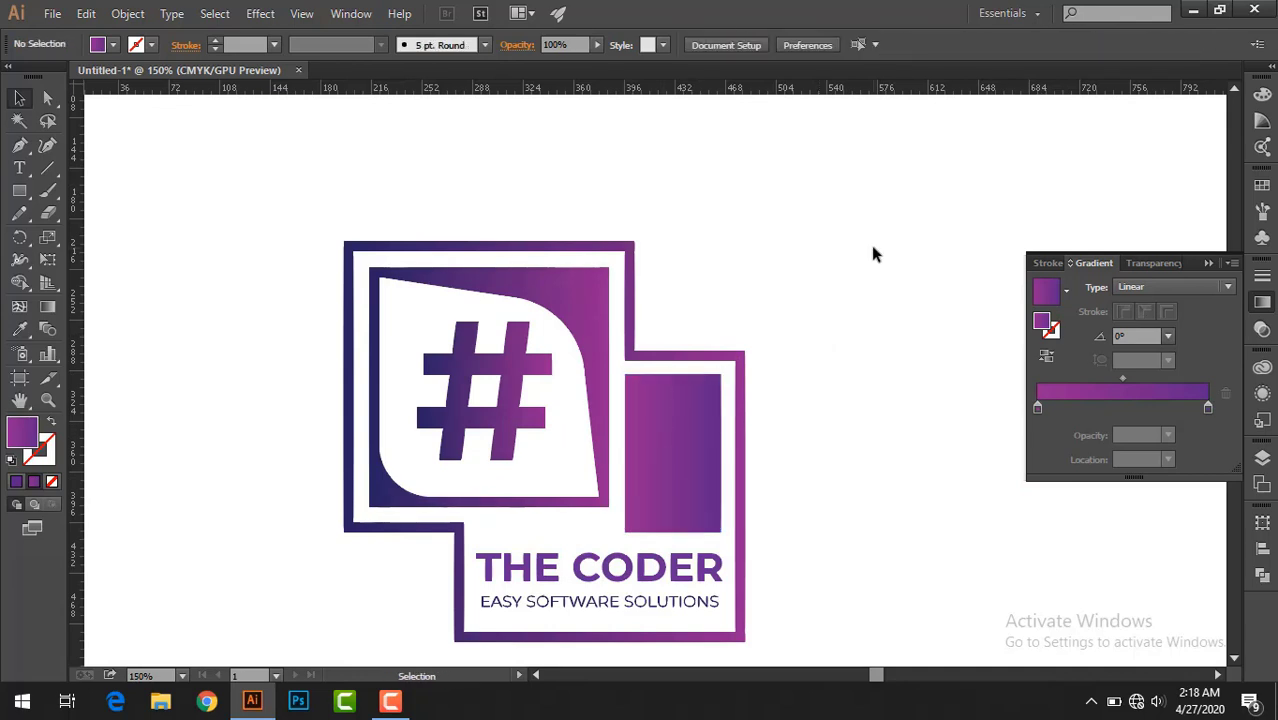
scroll(871, 245, "down", 2)
key("t")
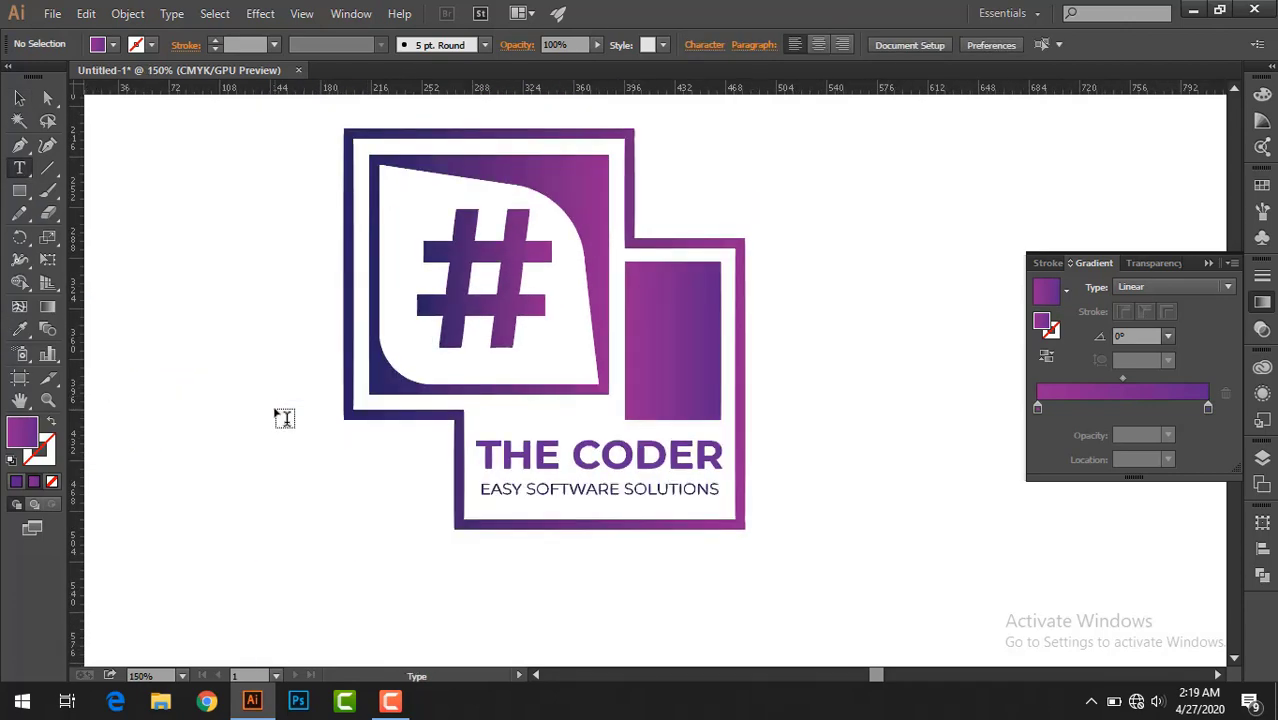
Step: Add COLOR CODER text in Montserrat Bold and move it toward the title spot
scroll(480, 408, "up", 1)
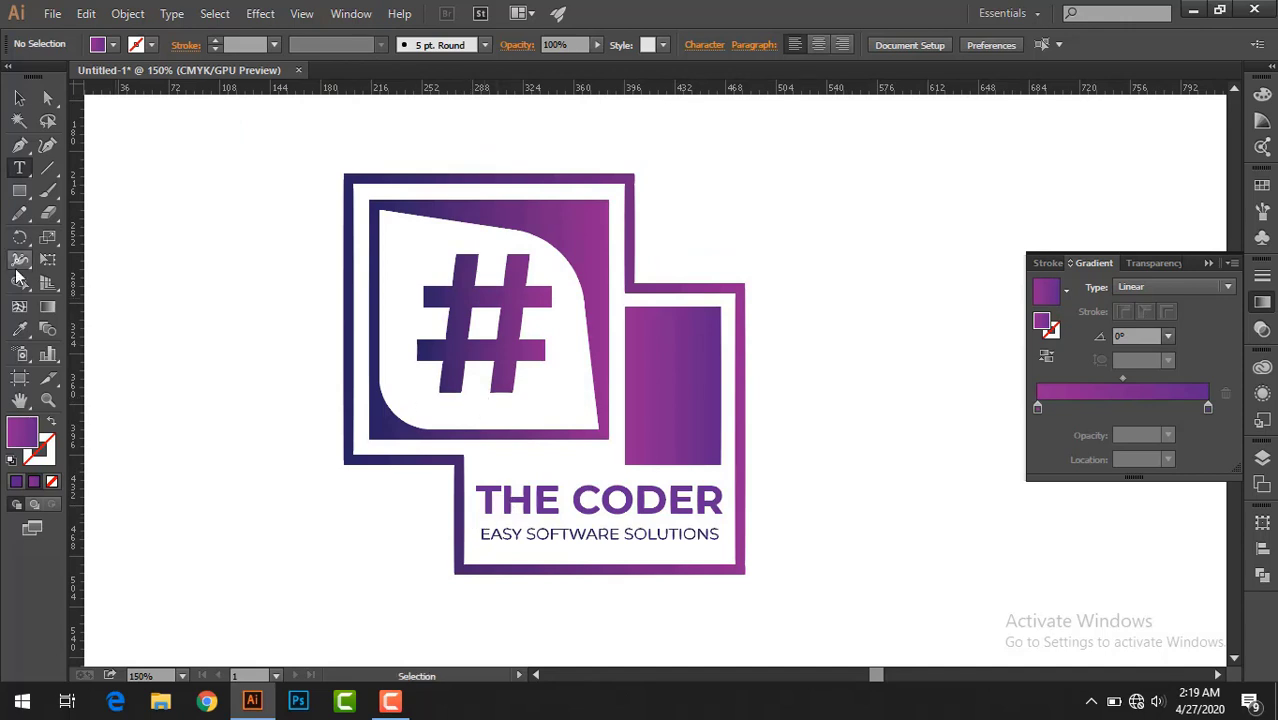
left_click(552, 502)
type("COLOR CODER")
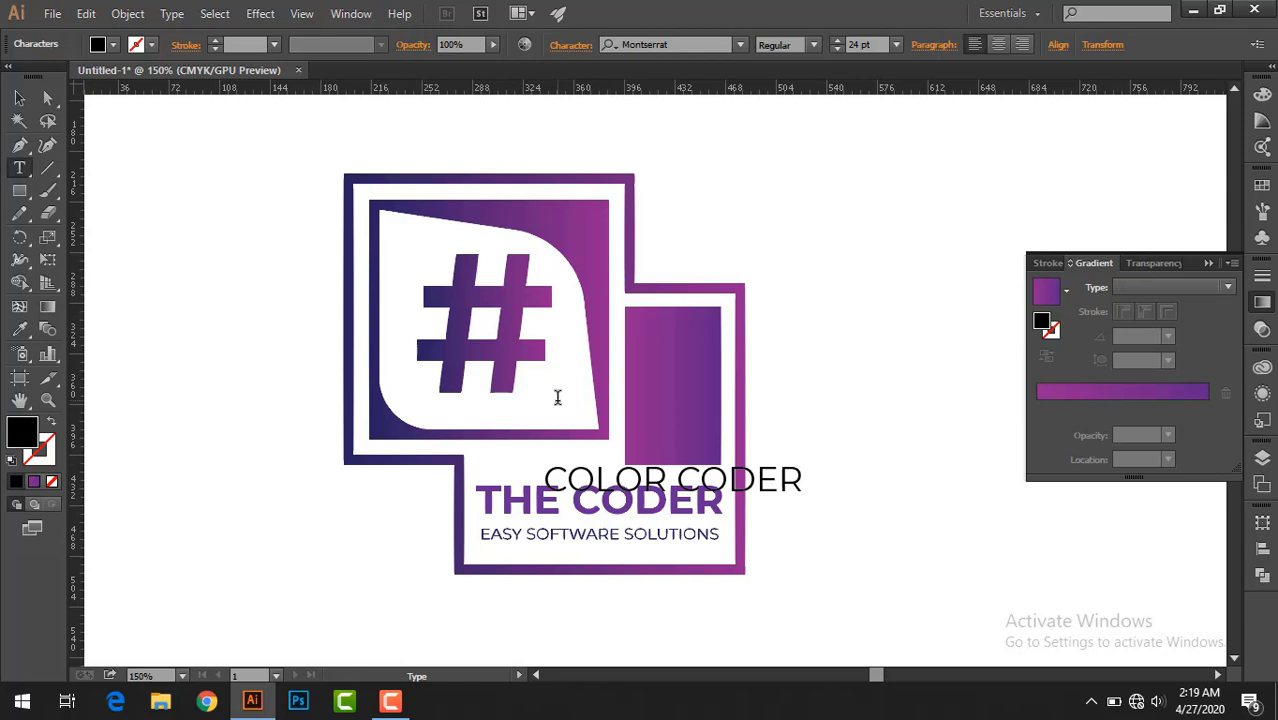
type("R CODER")
key("Escape")
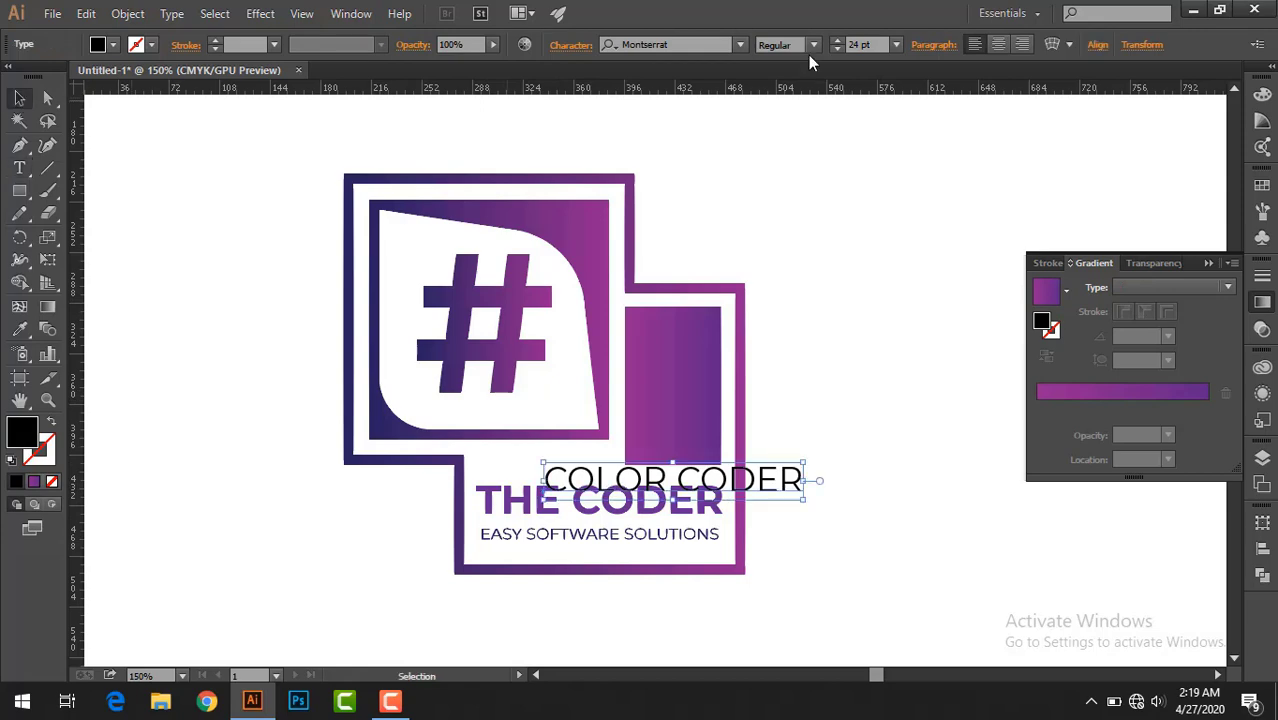
left_click(800, 44)
left_click(805, 331)
mouse_move(652, 486)
left_mouse_down()
mouse_move(592, 491)
mouse_move(594, 473)
left_mouse_up()
Step: Move the old THE CODER title beside the logo and resize COLOR CODER to fit
left_click_drag(610, 512, 415, 557)
key("ctrl+z")
right_click(598, 318)
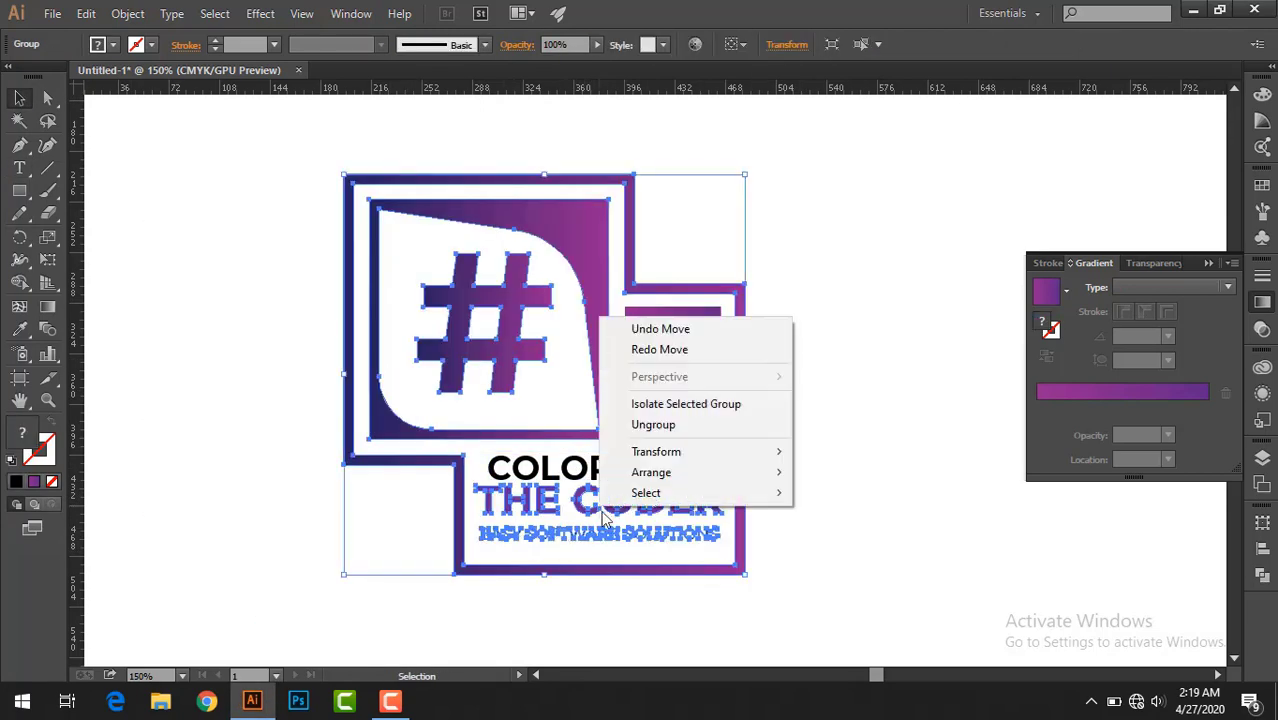
left_click(560, 600)
left_click_drag(559, 516, 803, 224)
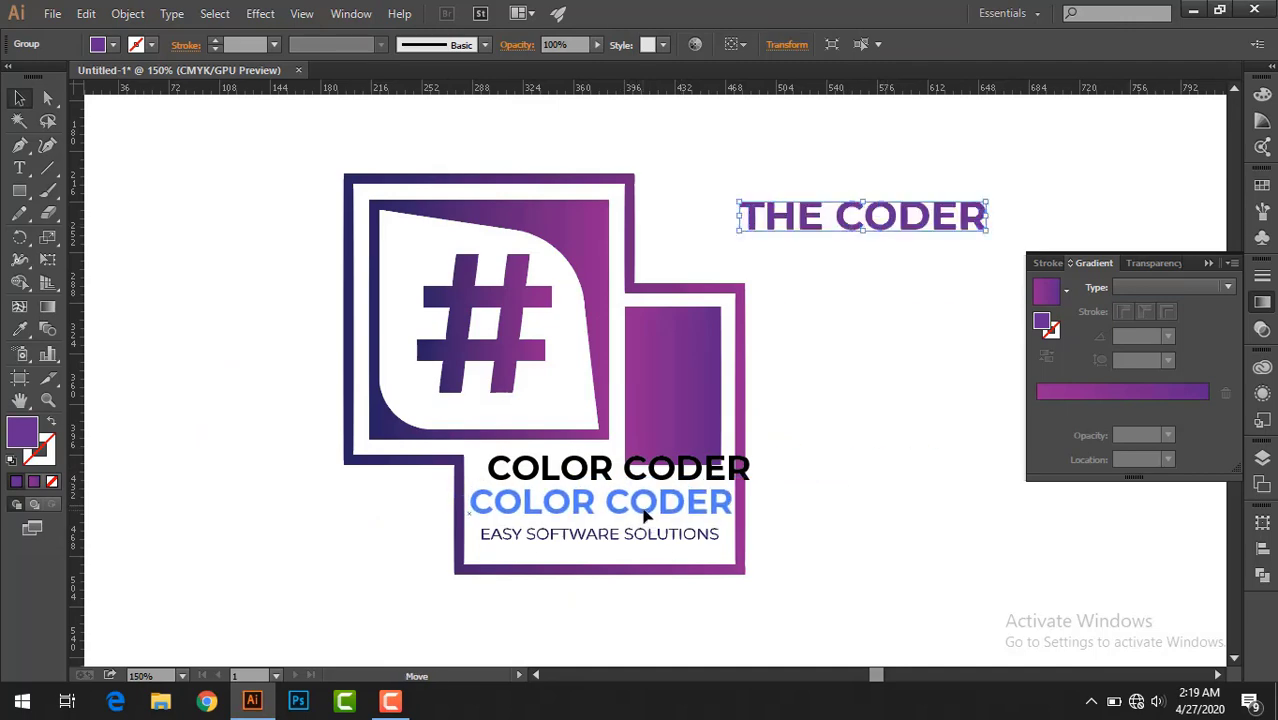
left_click(620, 470)
key("ctrl+=")
scroll(770, 374, "down", 3)
mouse_move(833, 402)
left_mouse_down()
mouse_move(818, 375)
mouse_move(793, 377)
mouse_move(805, 371)
left_mouse_up()
Step: Convert COLOR CODER to outlines and fill it dark blue
right_click(370, 405)
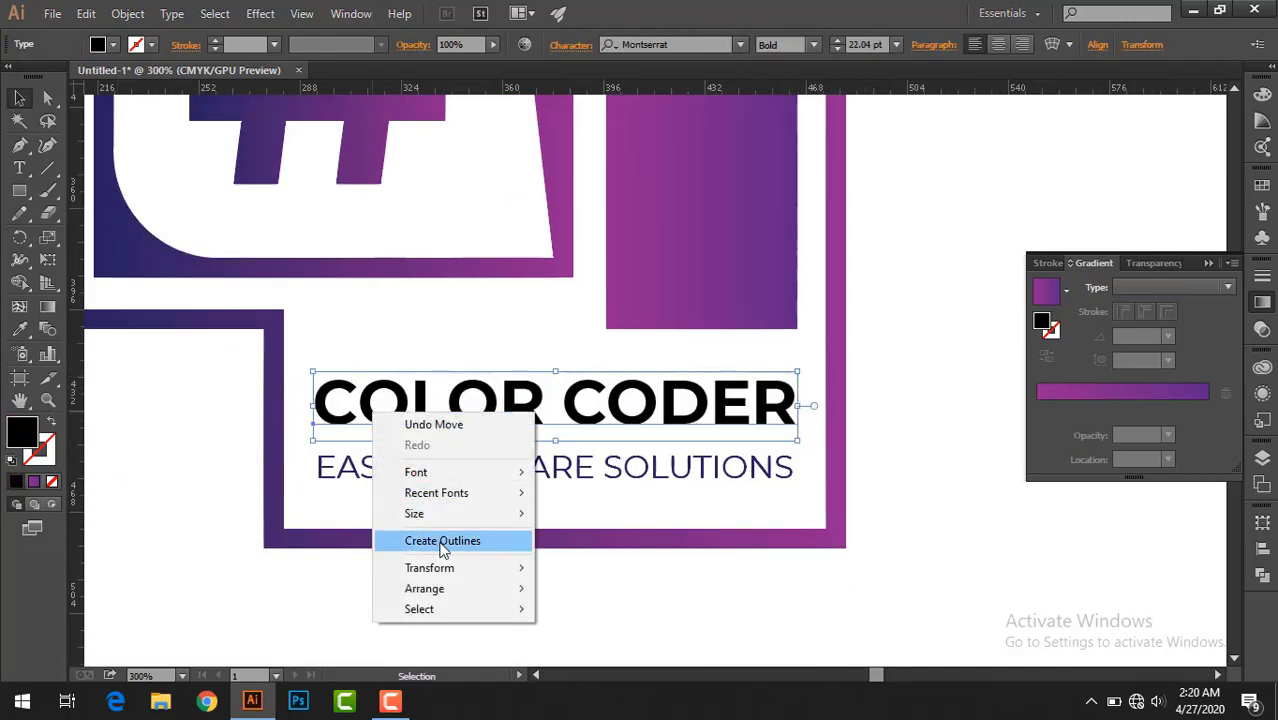
left_click(440, 540)
key("i")
left_click(275, 318)
left_click(113, 44)
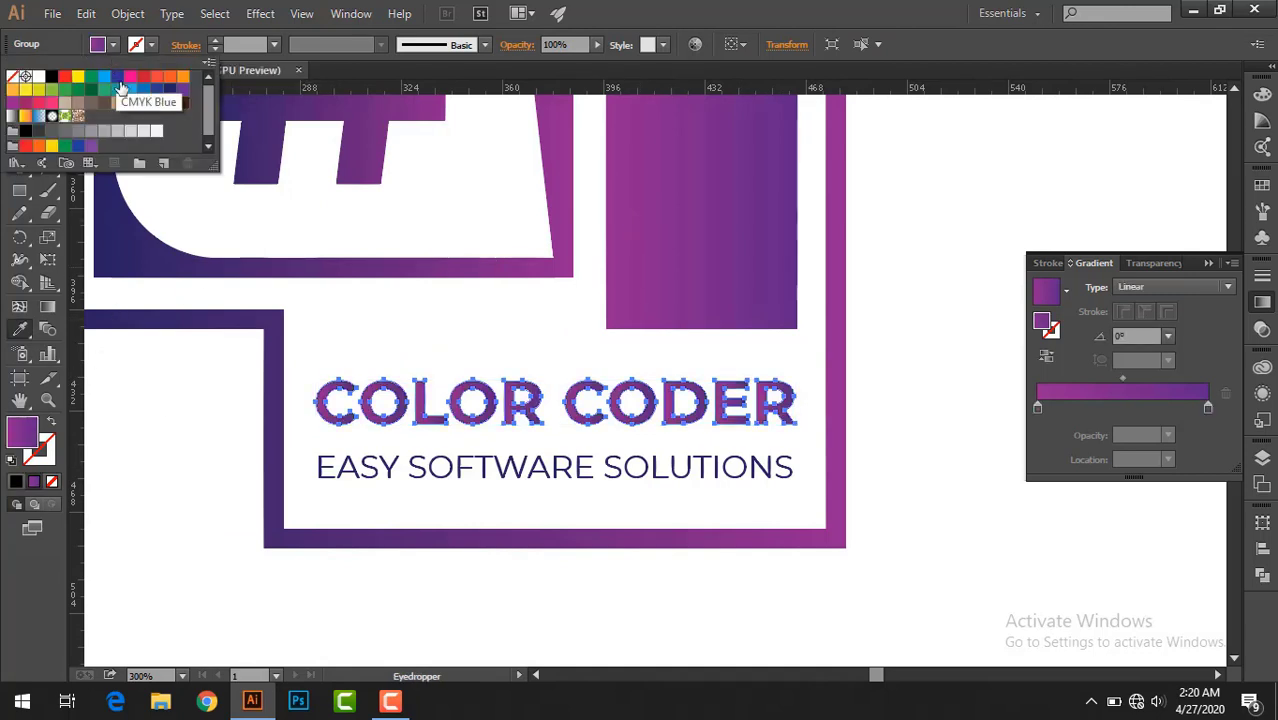
left_click(114, 105)
key("Escape")
key("v")
left_click(205, 474)
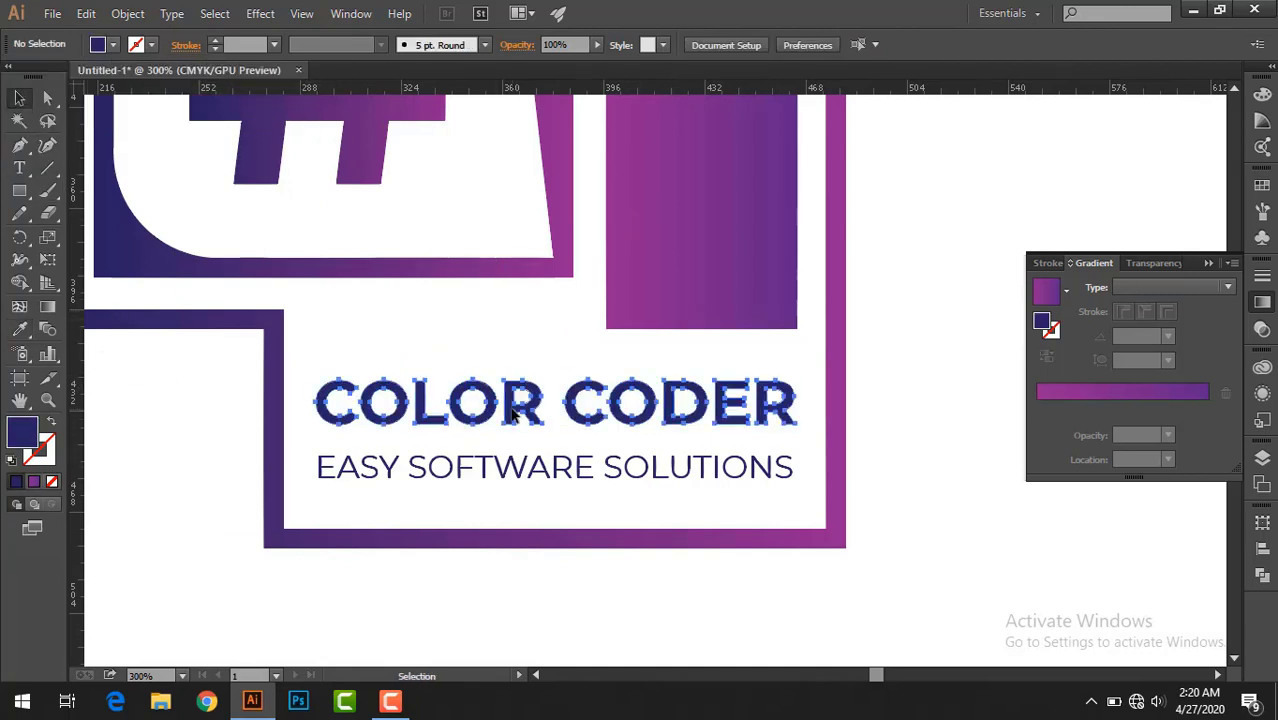
Step: Fill the COLOR CODER outlines with the purple gradient swatch
left_click(750, 405)
scroll(908, 313, "up", 1)
left_click(908, 313)
key("ctrl+minus")
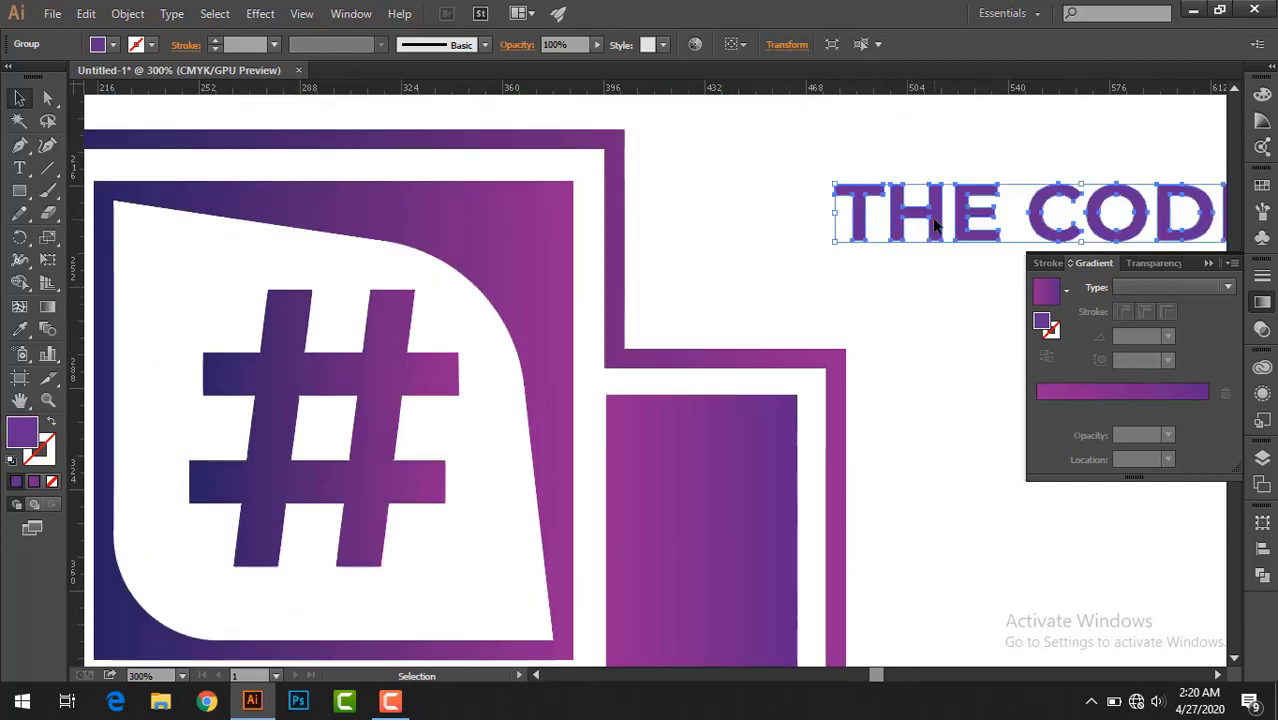
scroll(900, 322, "up", 3)
left_click(540, 533)
left_click(113, 44)
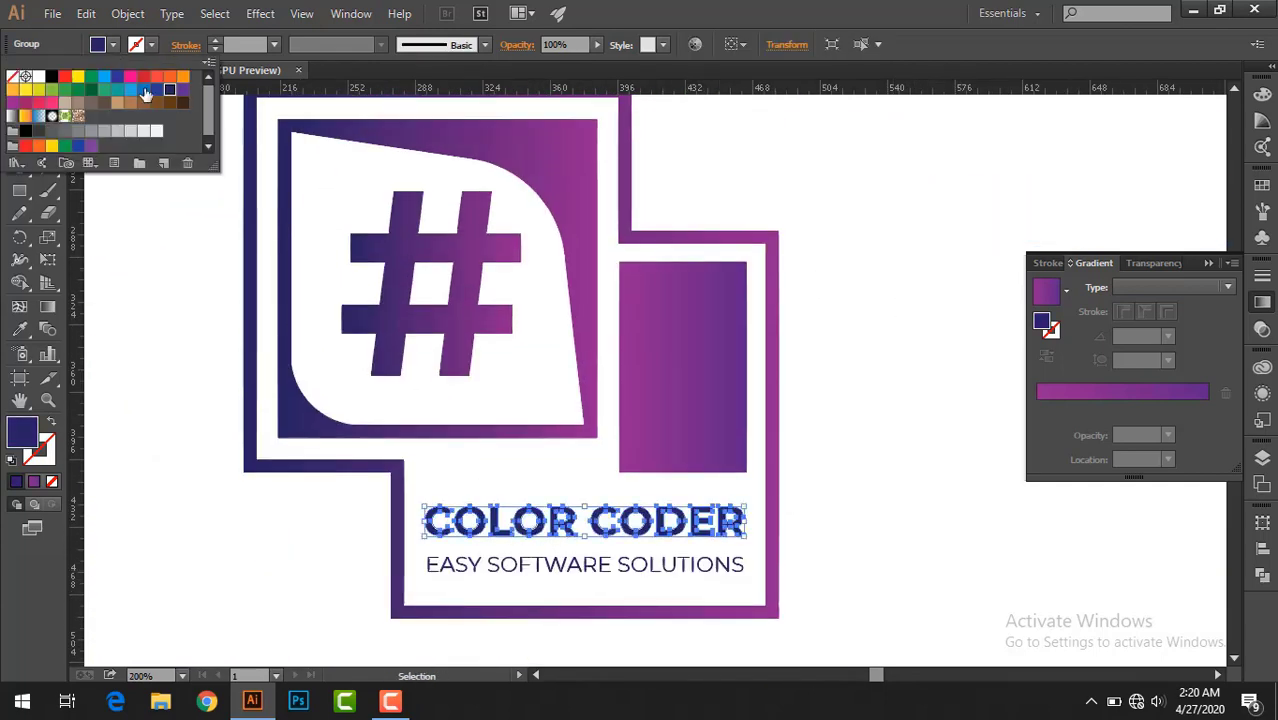
left_click(170, 94)
key("Escape")
left_click(228, 385)
key("ctrl+minus")
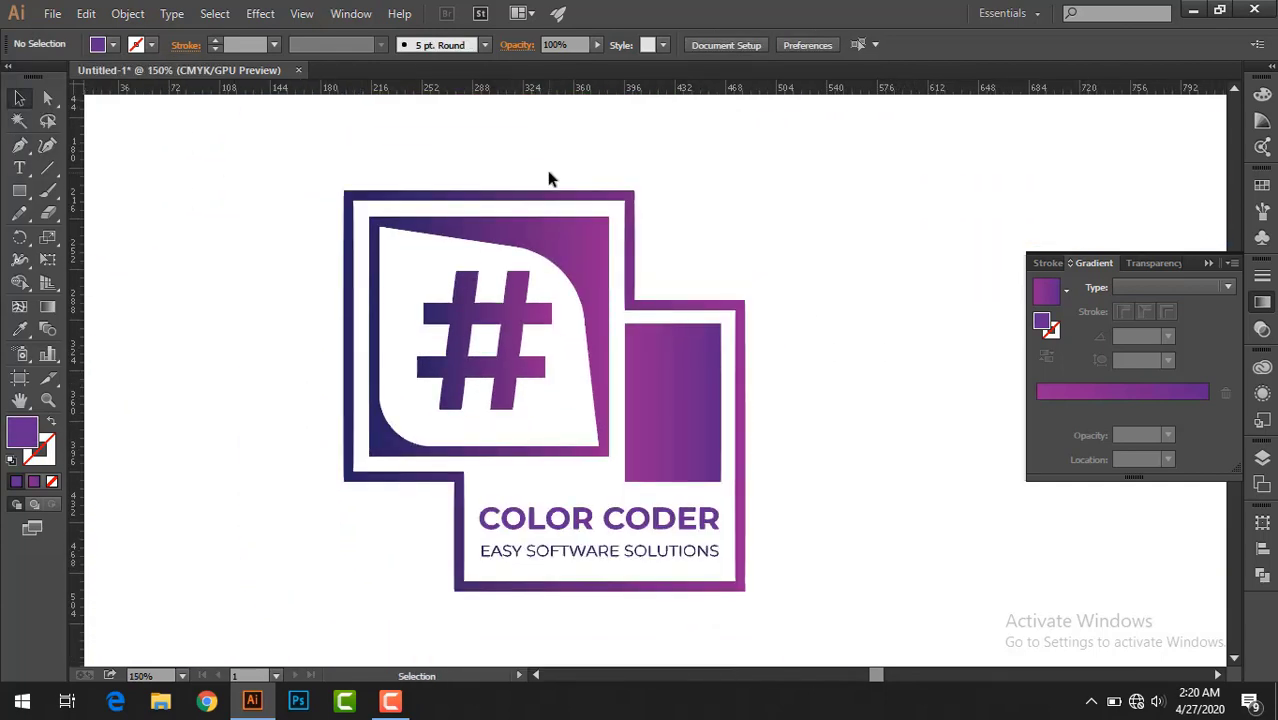